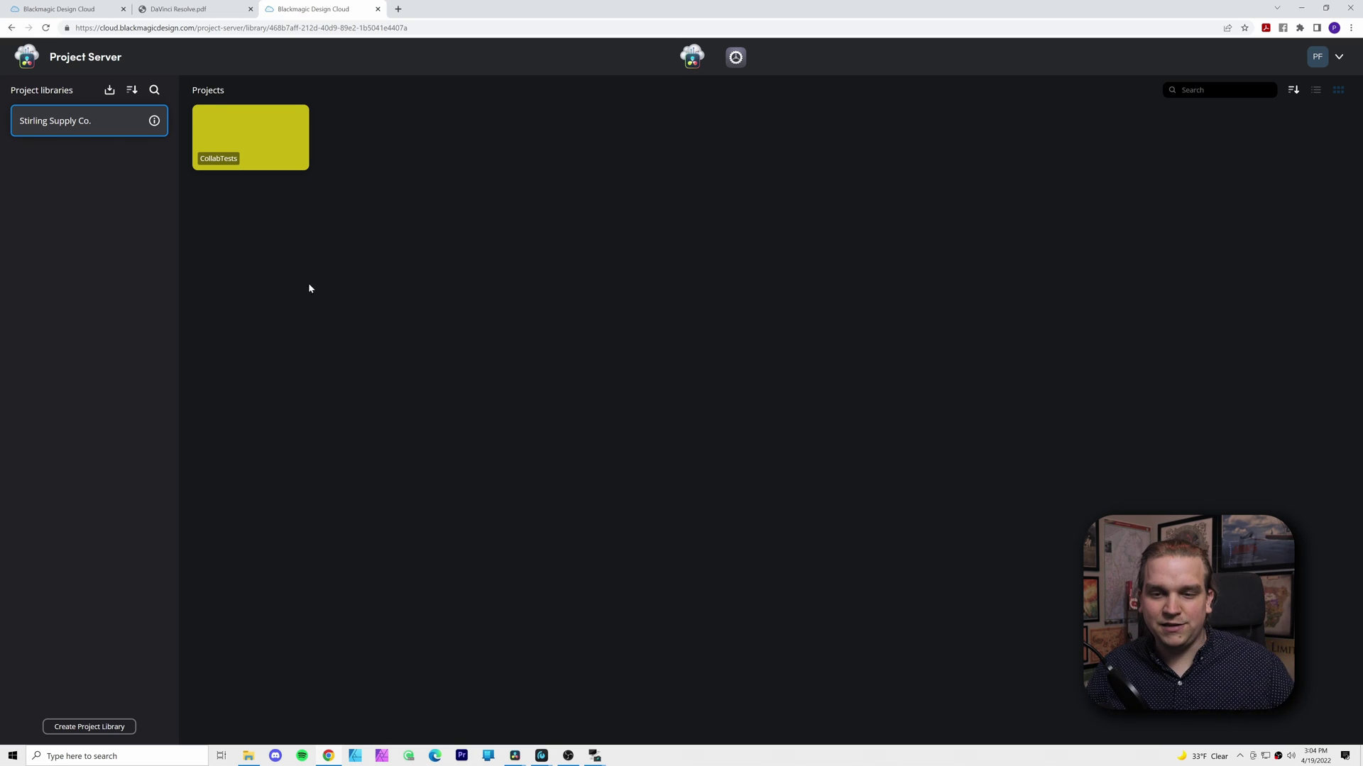
Create a project library named 'two' in the USA - Ohio region
left_click(95, 728)
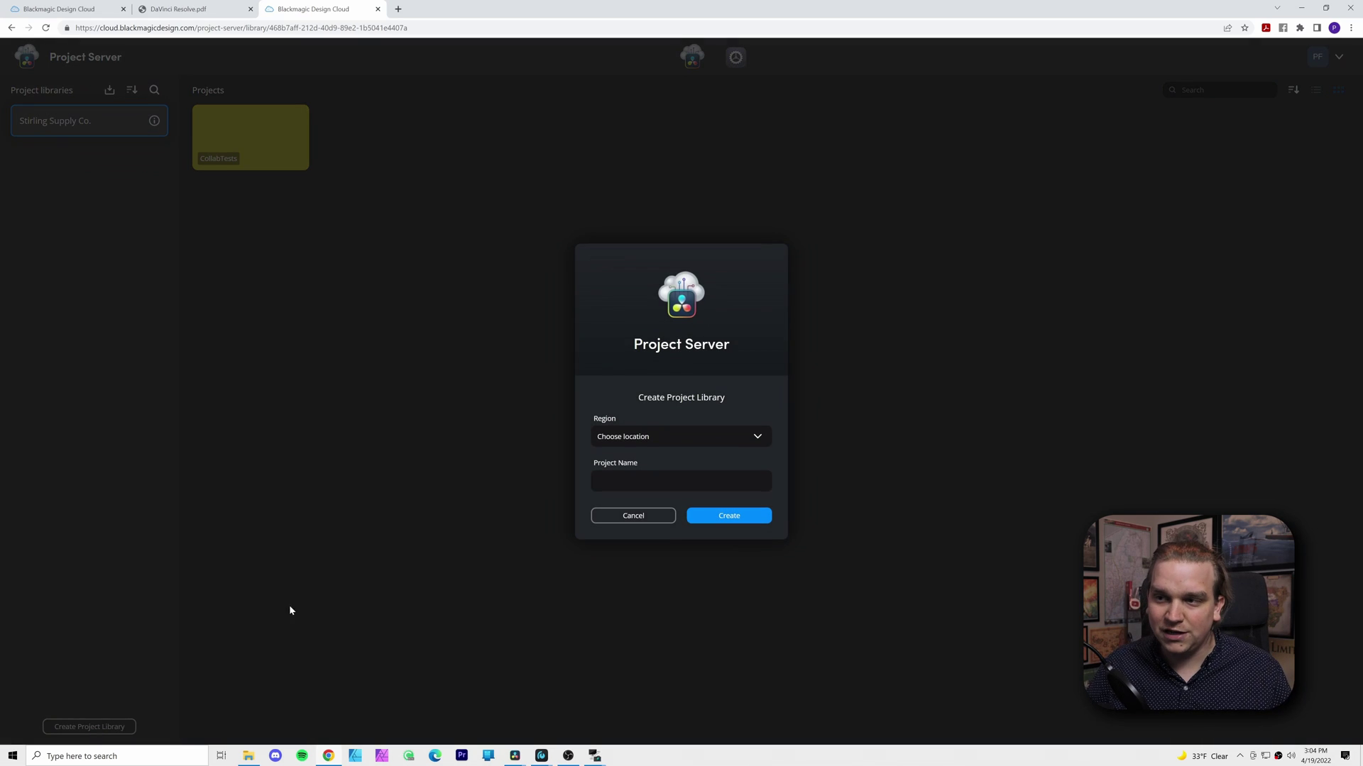
left_click(643, 445)
scroll(682, 488, "down", 1)
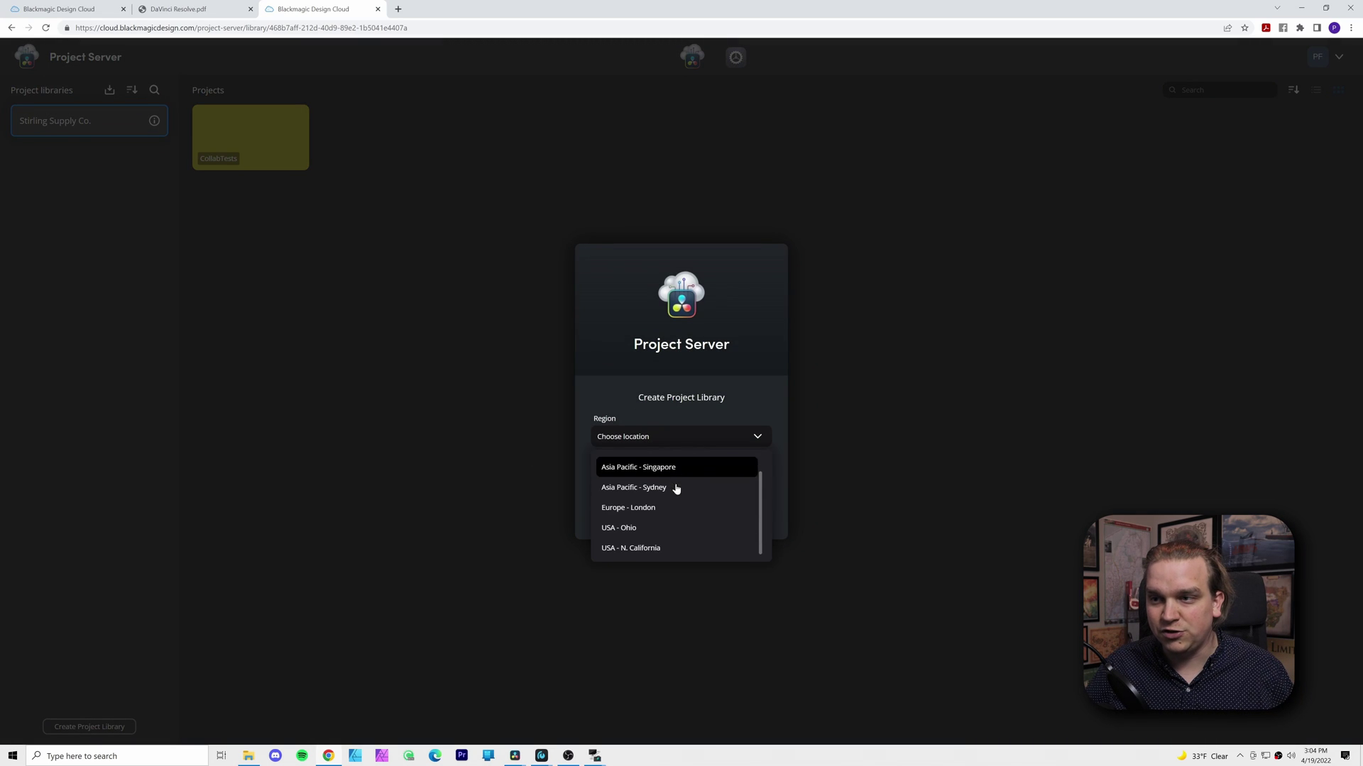
left_click(639, 526)
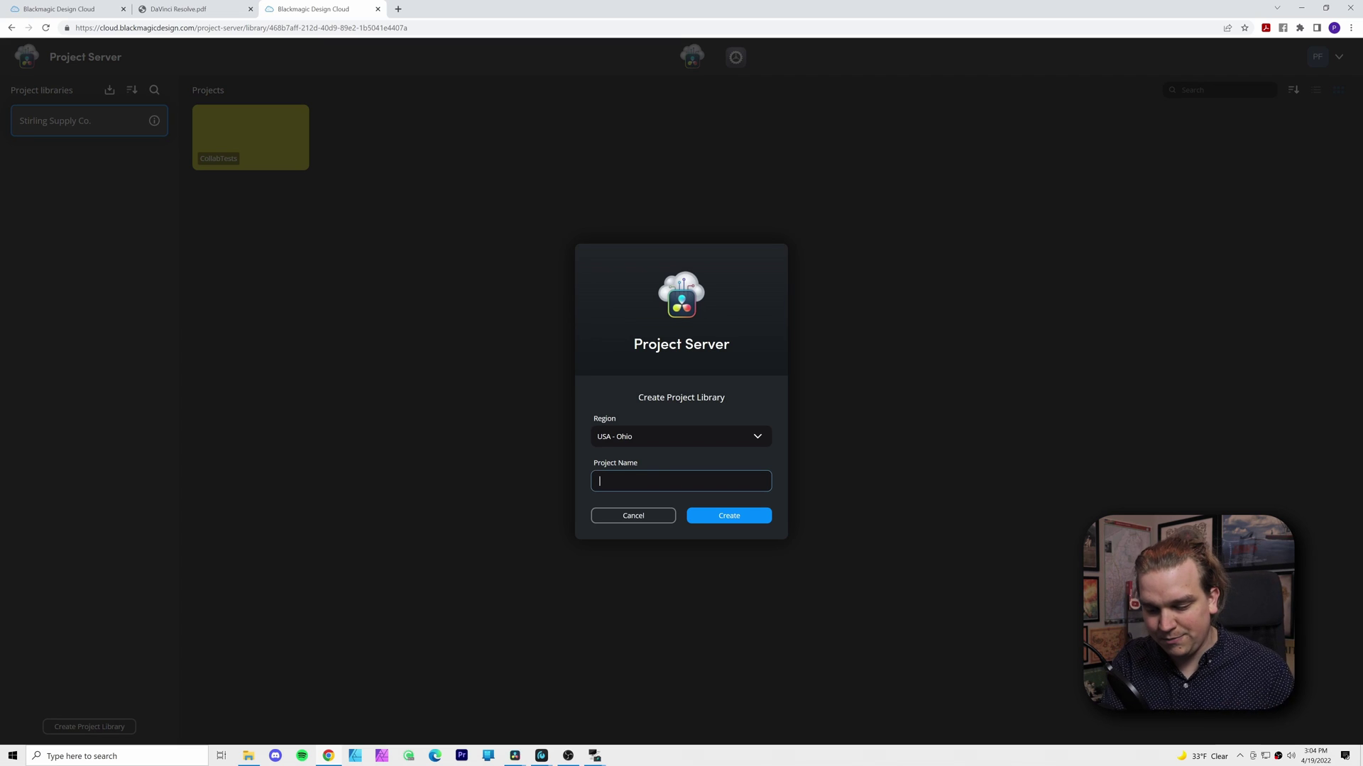
type("two")
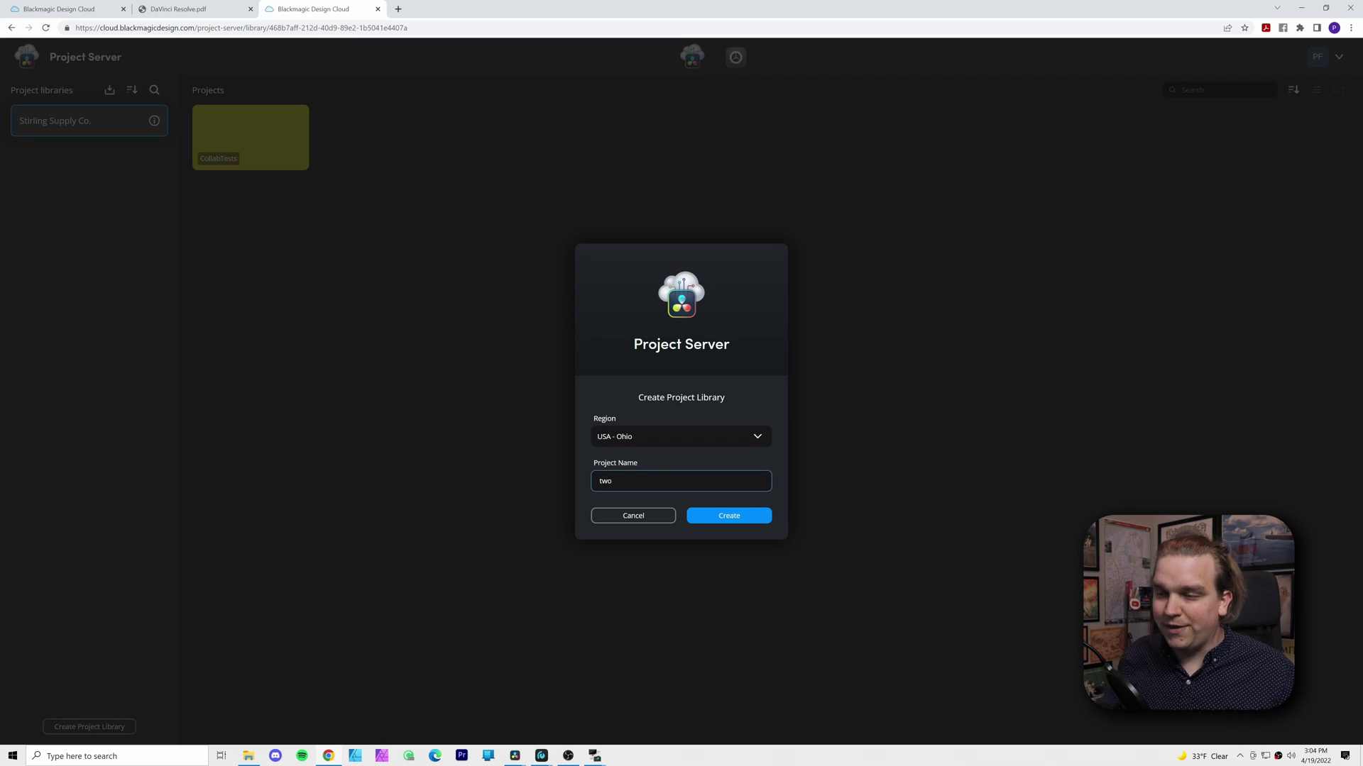
left_click(738, 518)
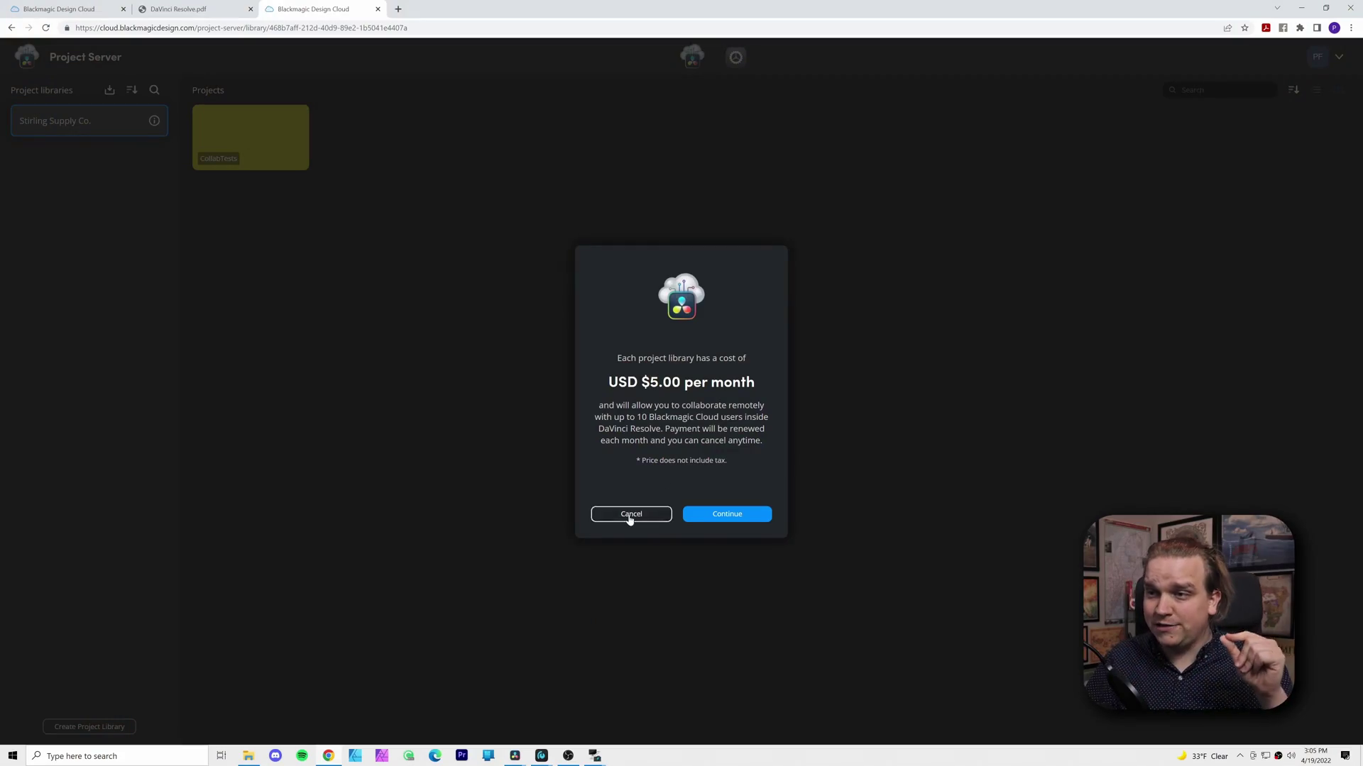
Cancel the $5-per-month library and switch to DaVinci Resolve's Project Manager
left_click(630, 515)
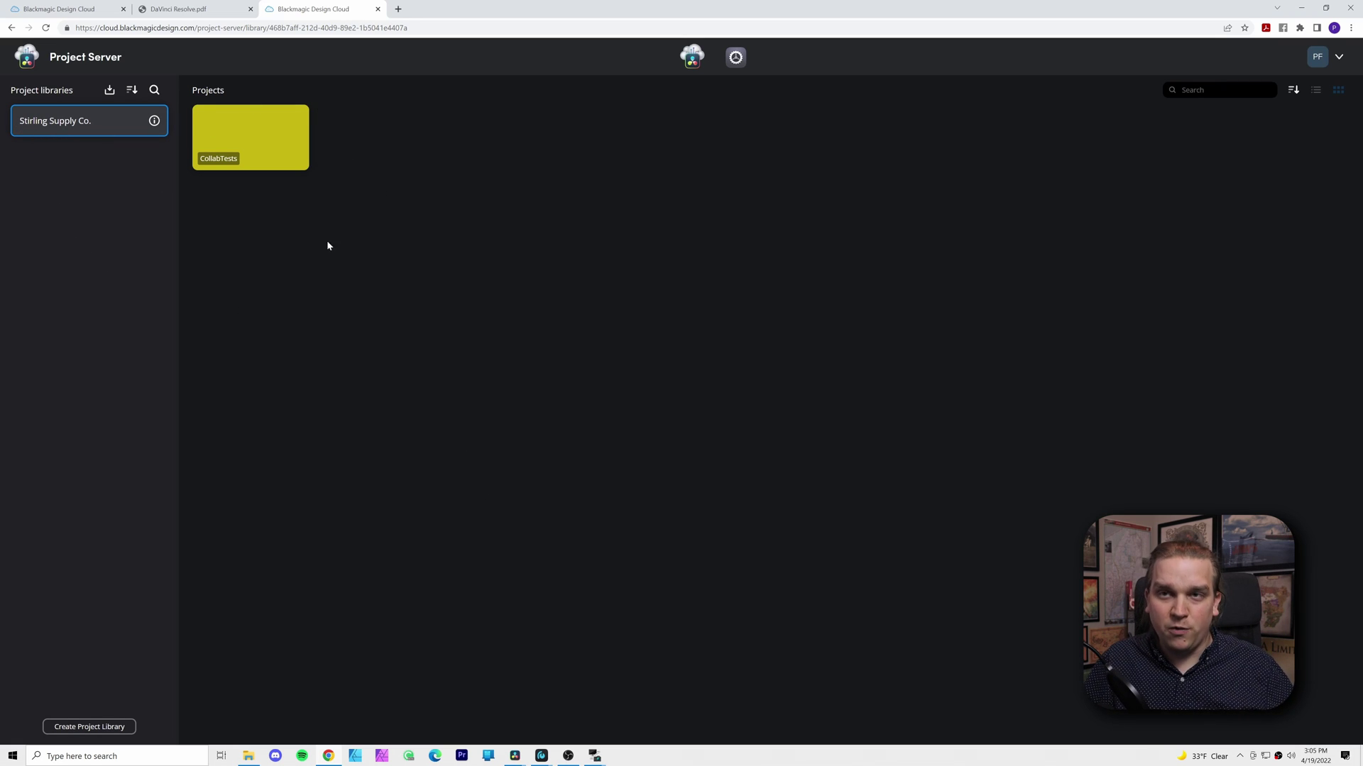
left_click(498, 726)
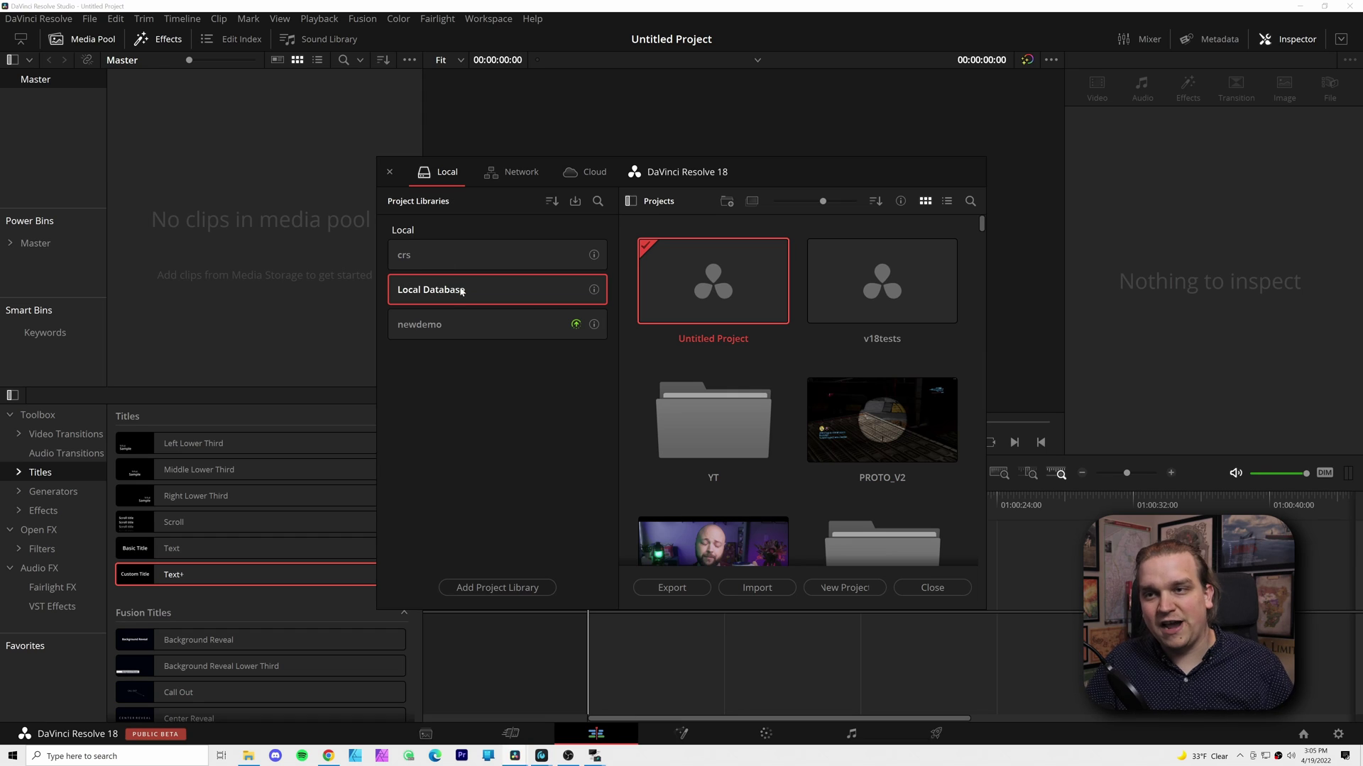
Show the Cloud libraries and view Stirling Supply Co.'s details, cancelling the share dialog
left_click(588, 178)
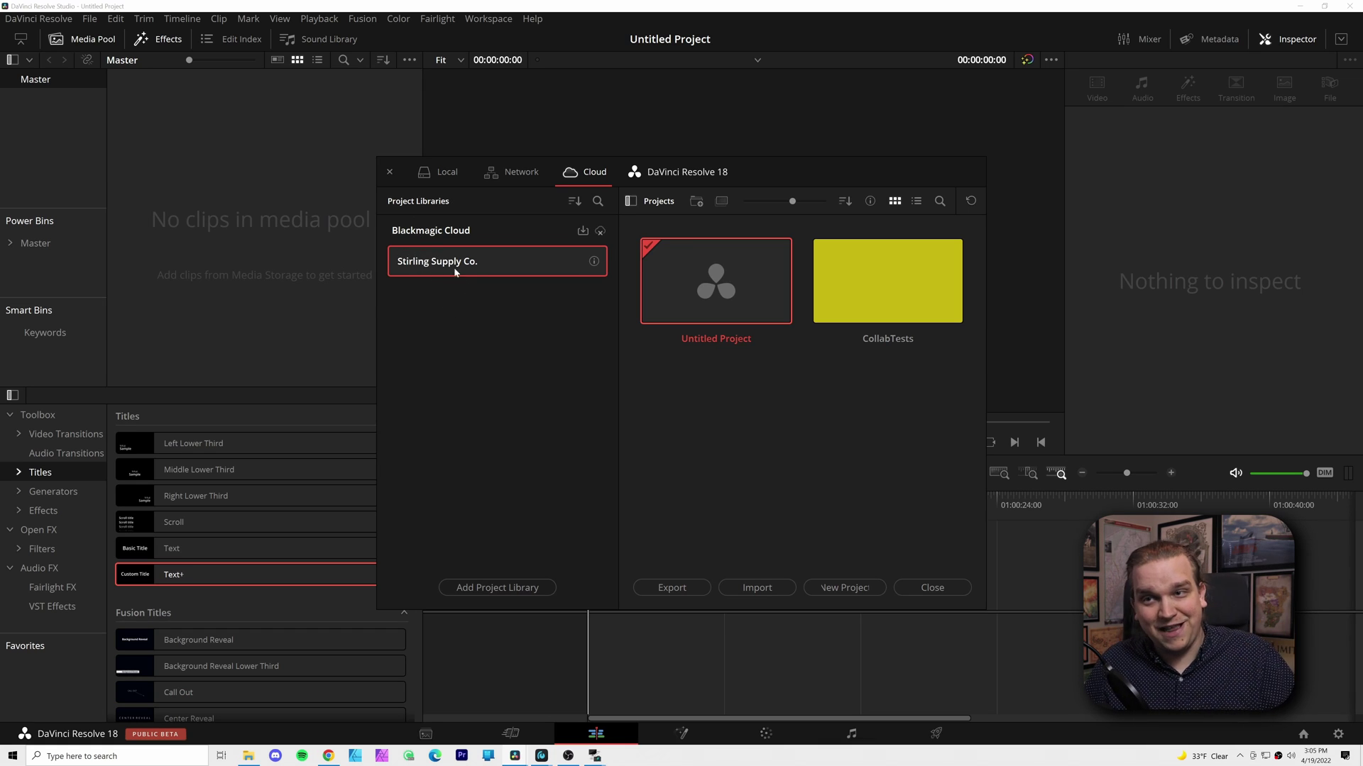
left_click(594, 262)
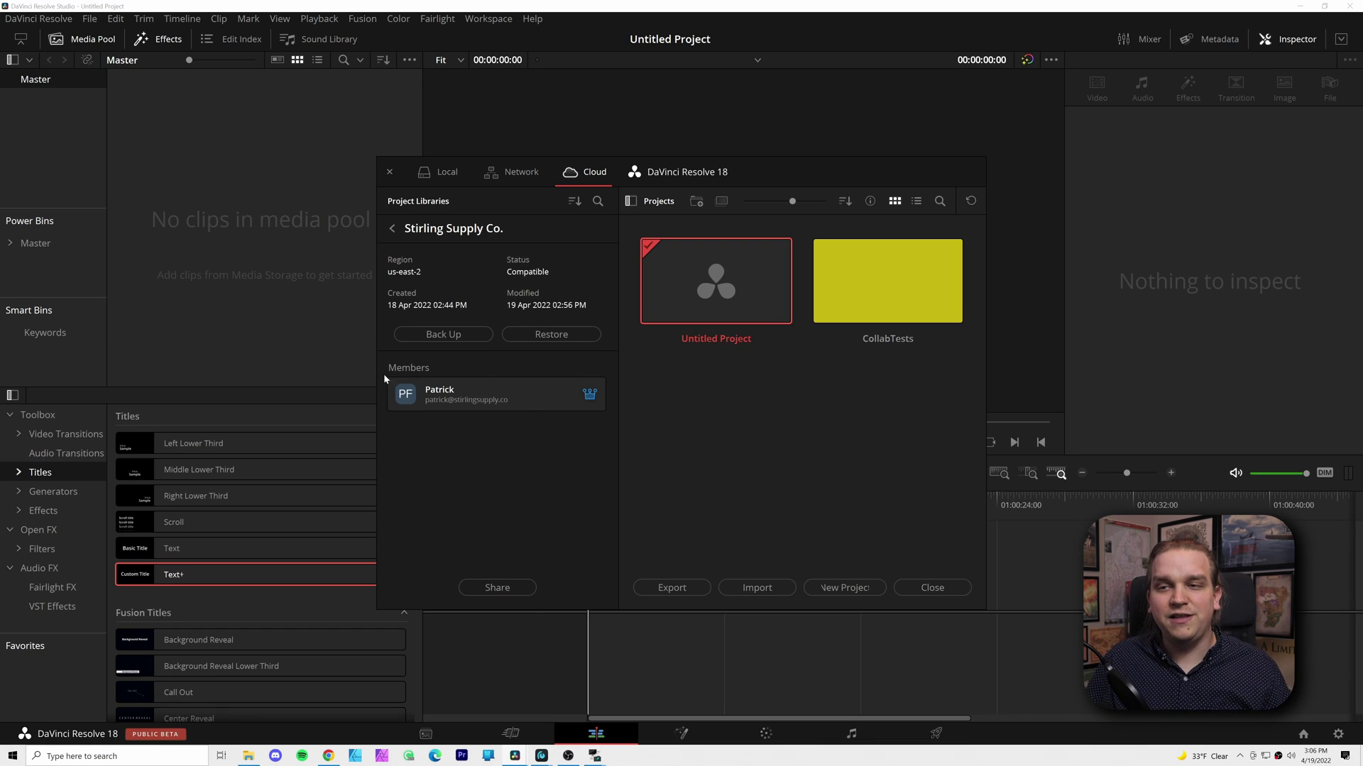
left_click(509, 589)
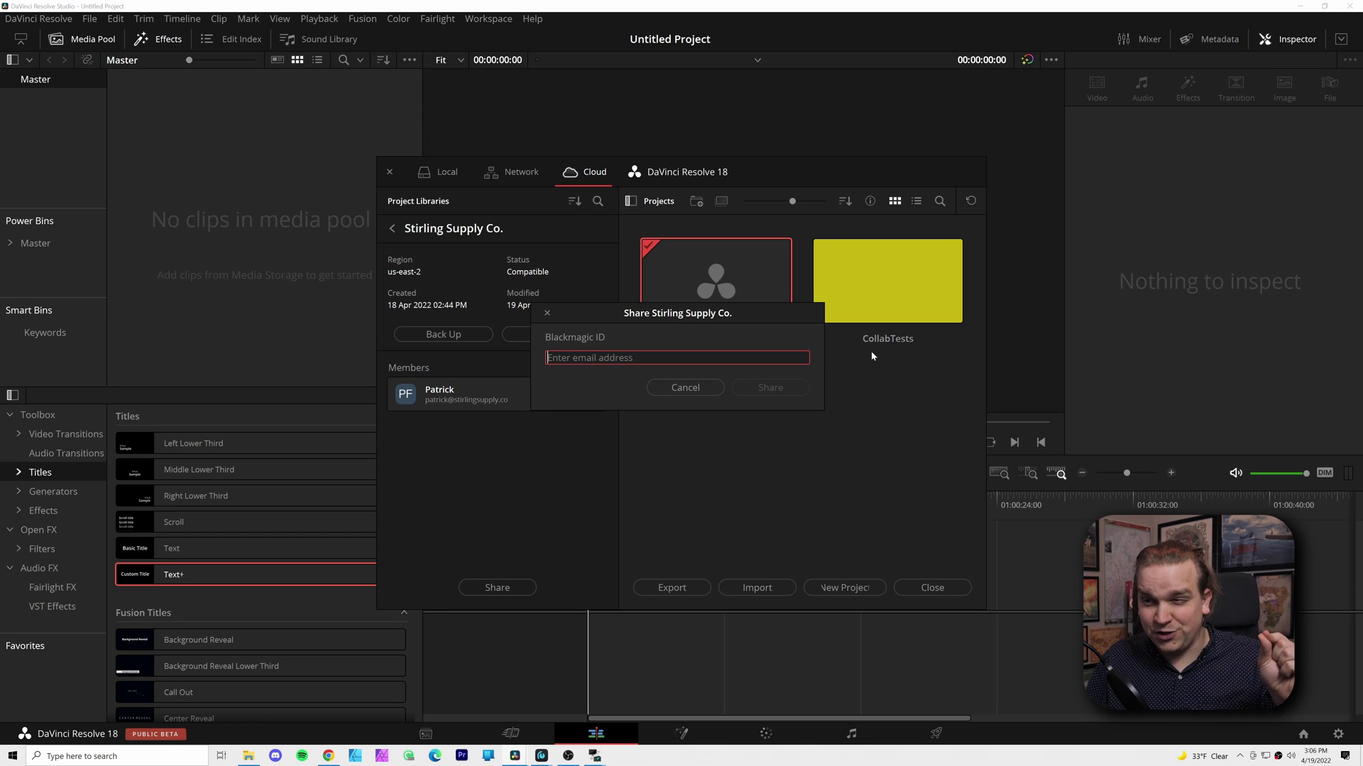
left_click(690, 390)
left_click(393, 229)
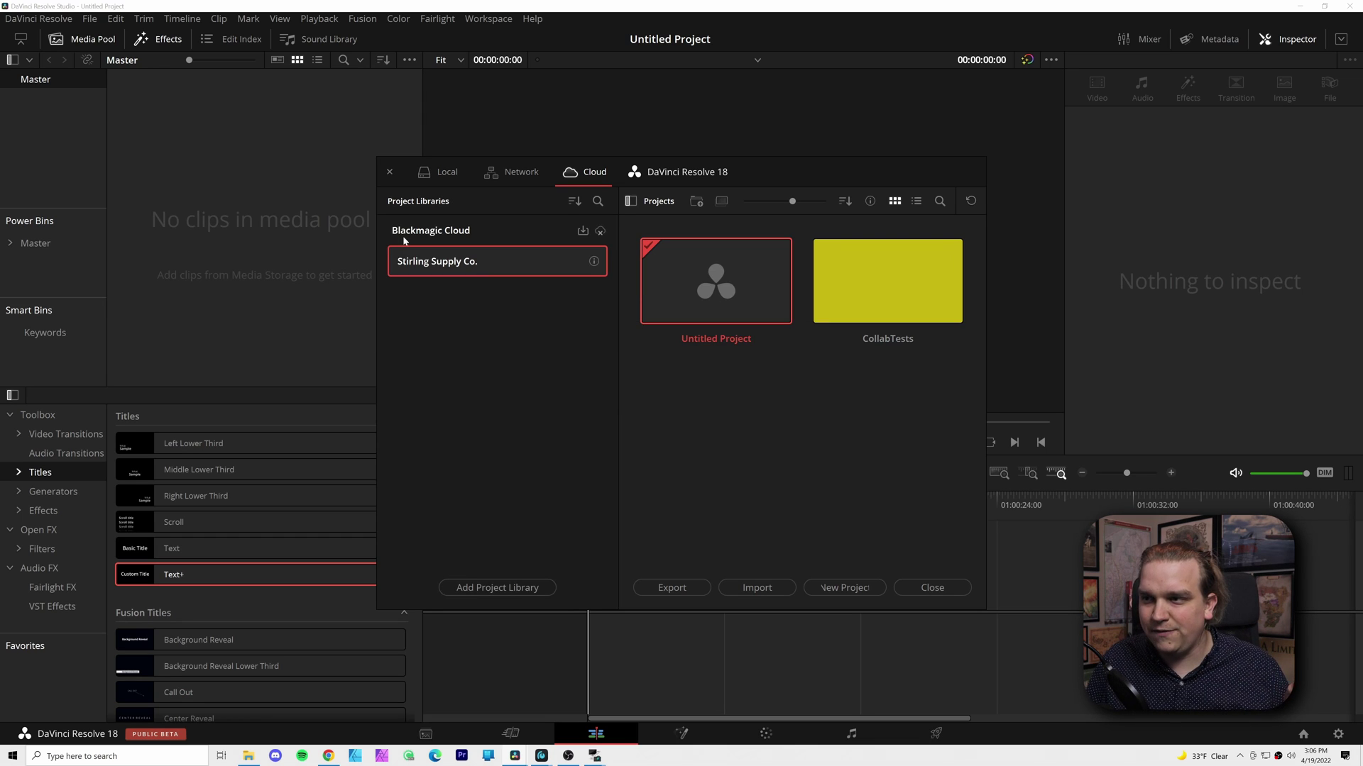
Open CollabTests, scrub the Main Timeline, and select the Contours generator clip
double_click(868, 267)
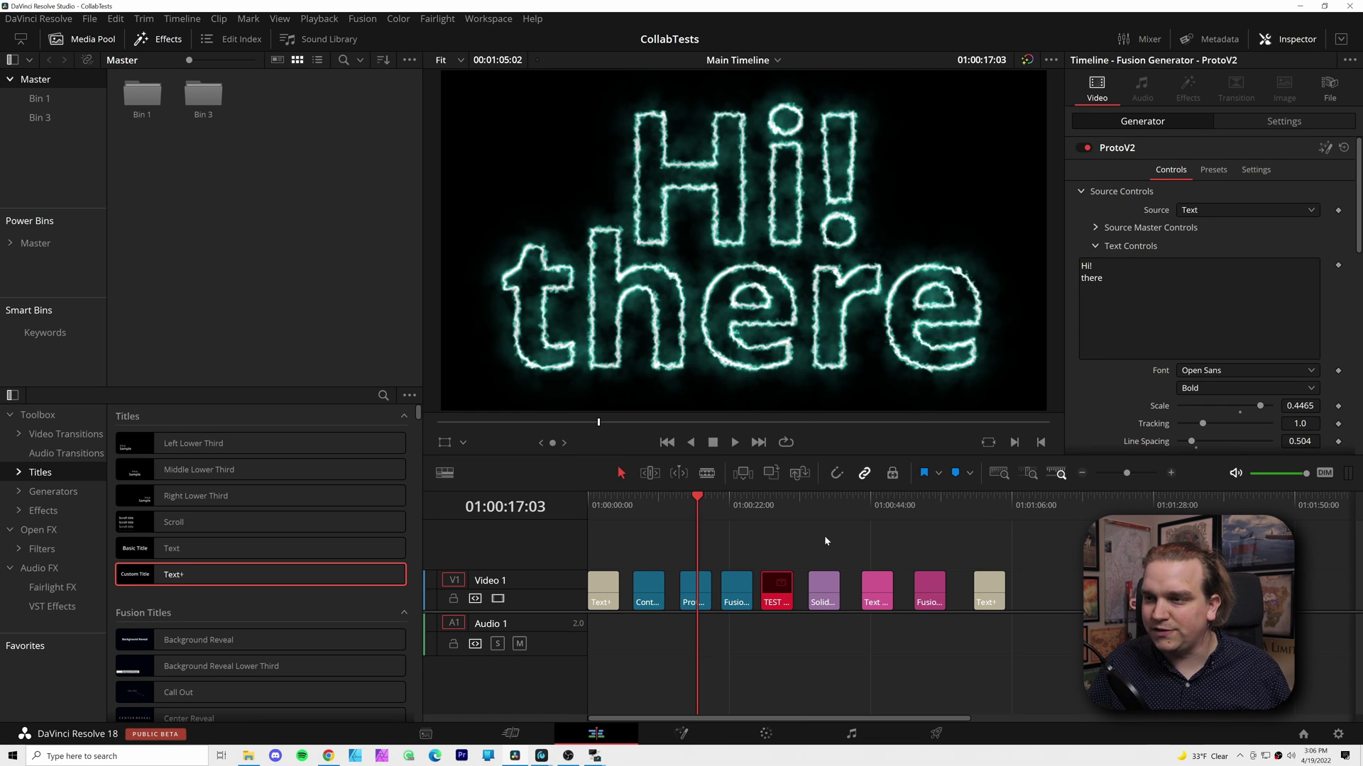
left_click_drag(632, 519, 692, 549)
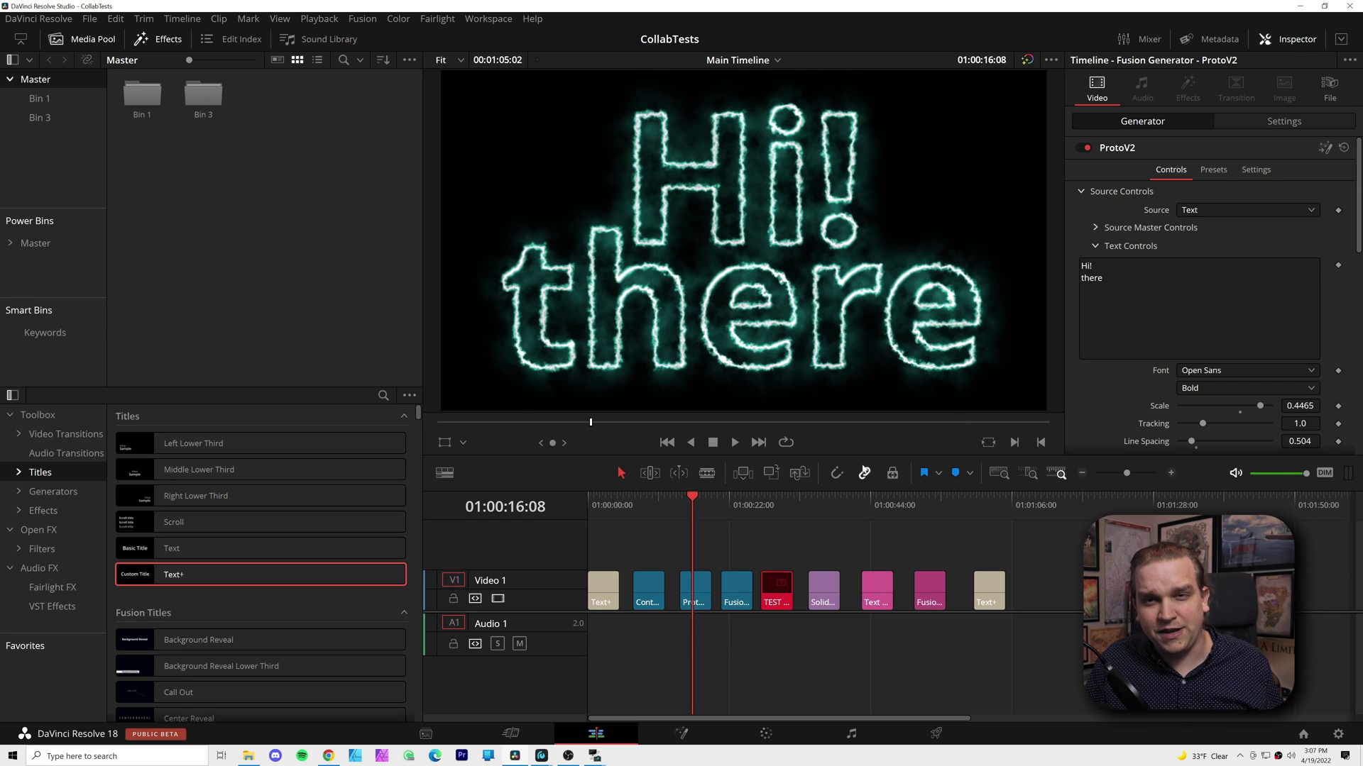
left_click(541, 421)
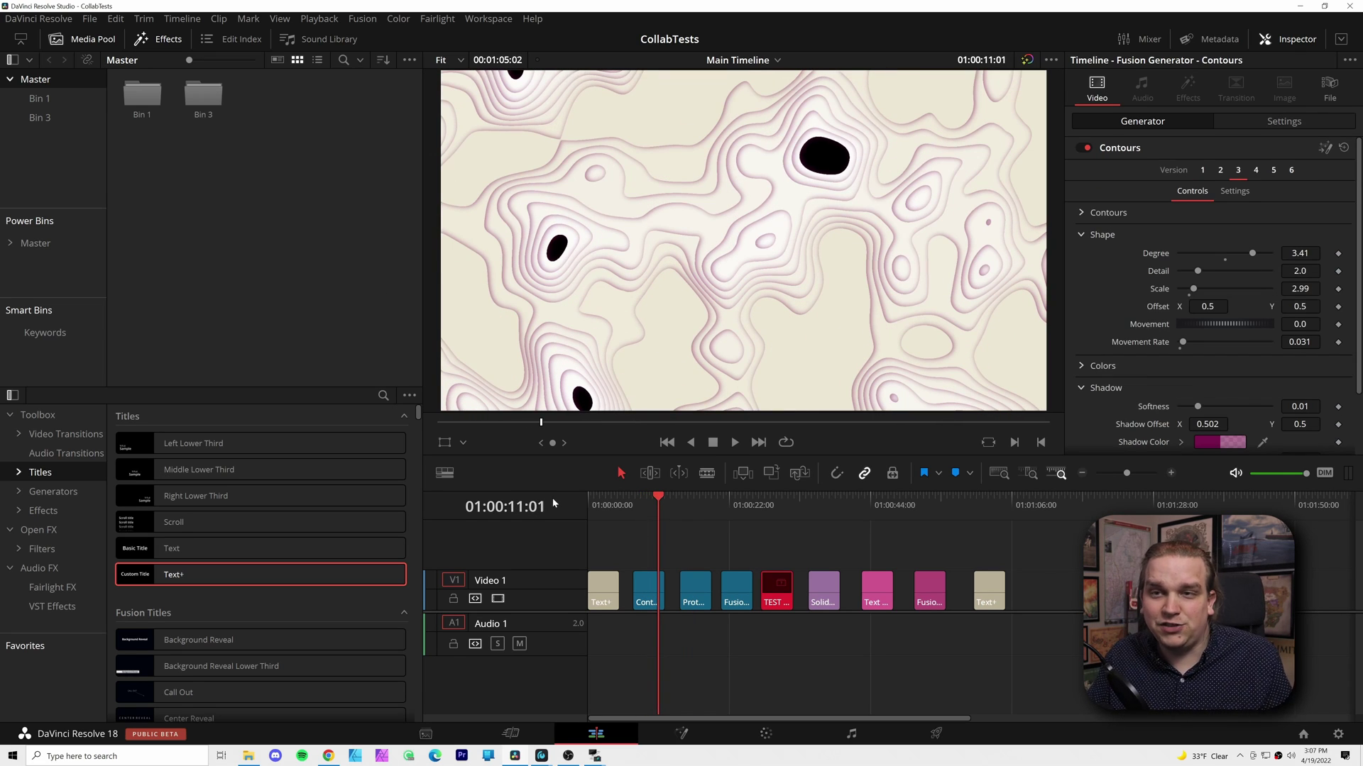
Open the Halo timeline in Bin 3 and import the Halo mp4 from YT113's Footage folder
left_click(39, 121)
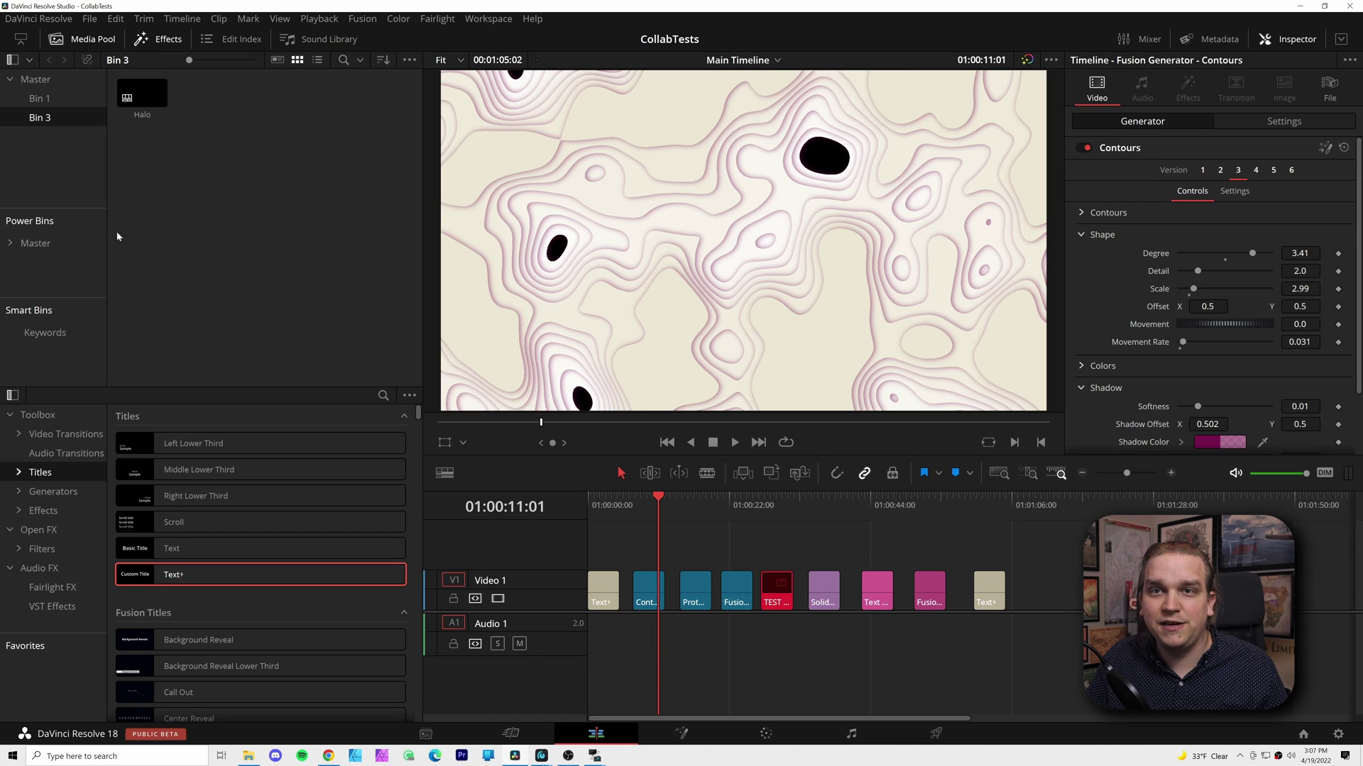
double_click(142, 92)
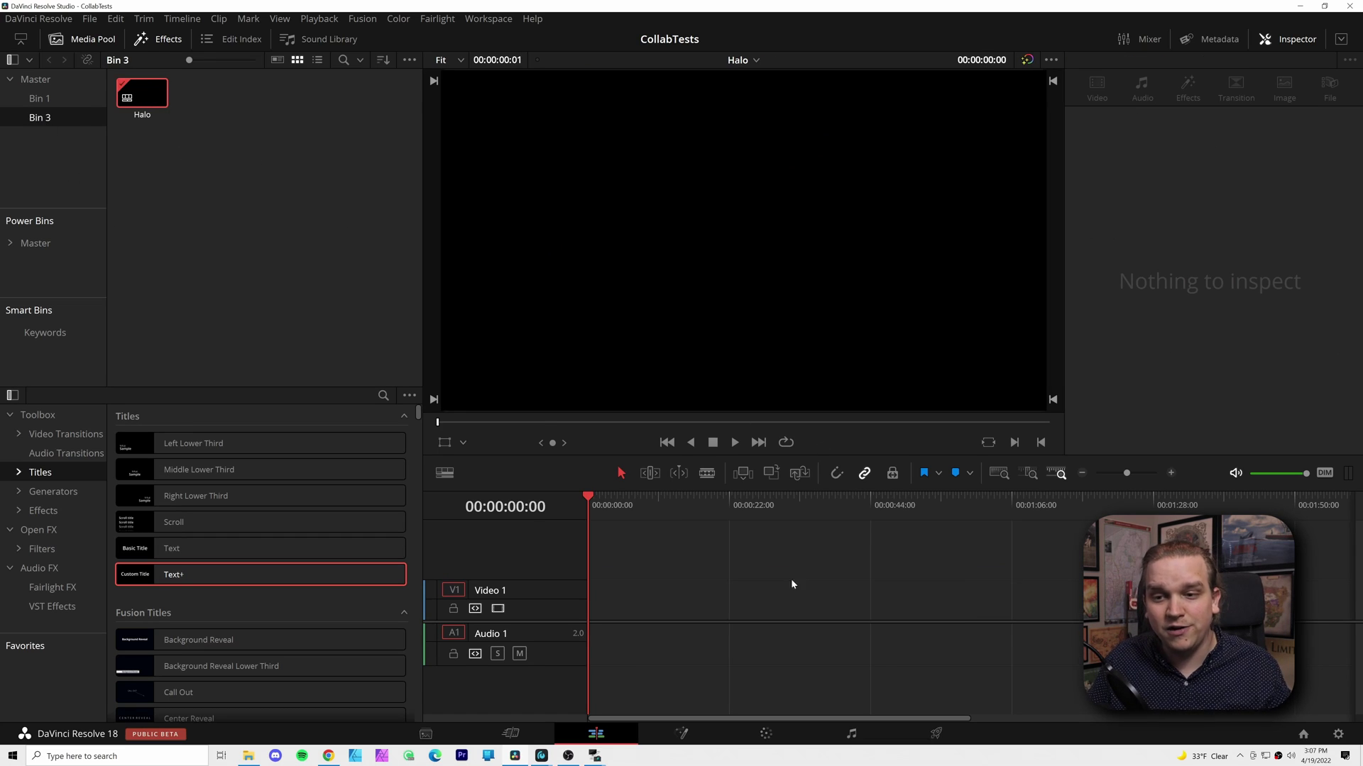
key("alt+Tab")
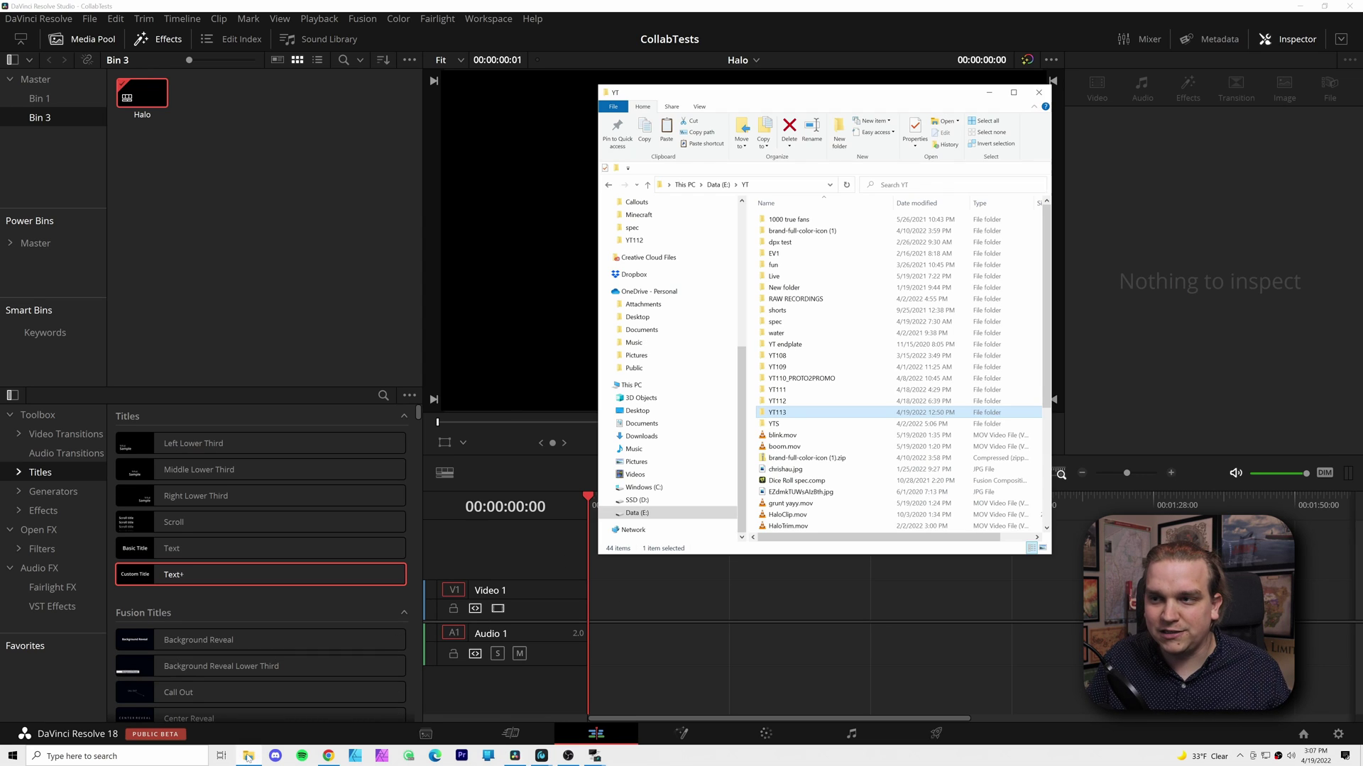
double_click(778, 414)
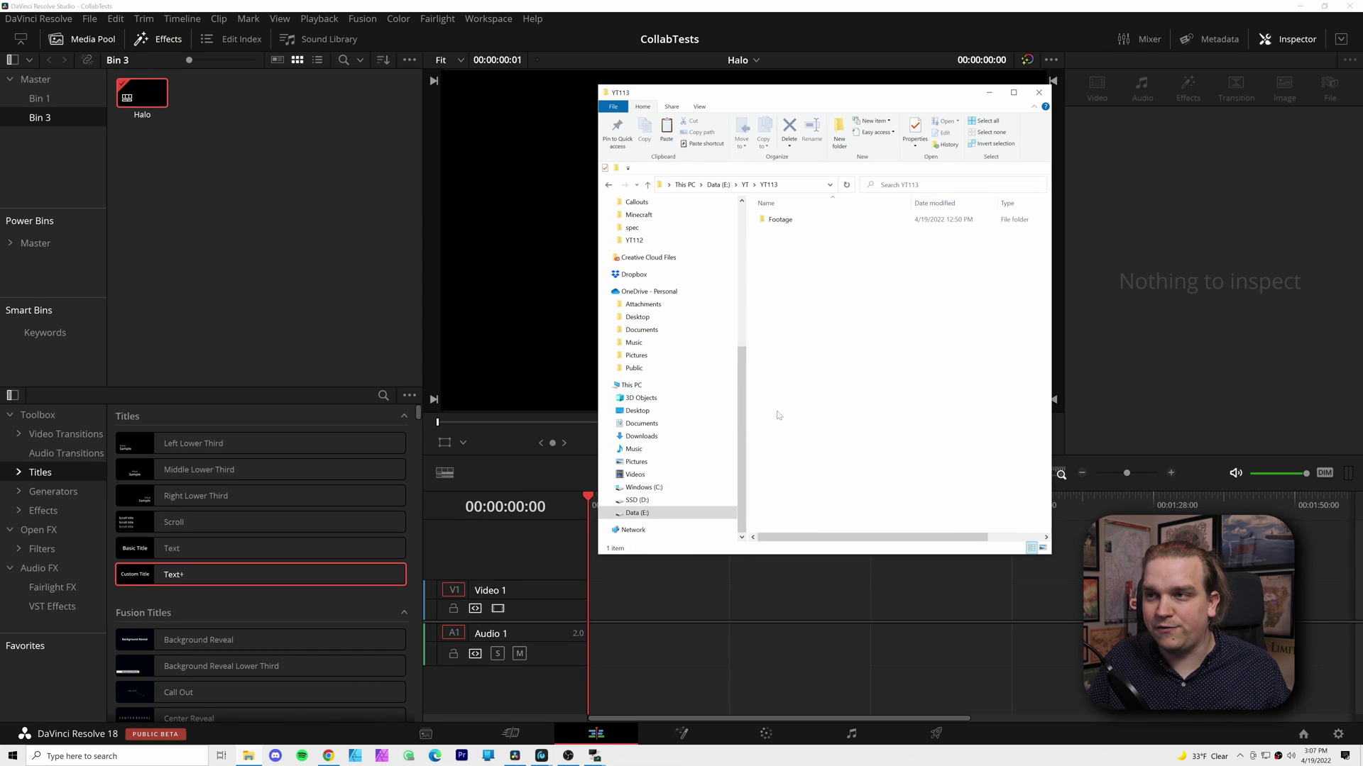
double_click(780, 221)
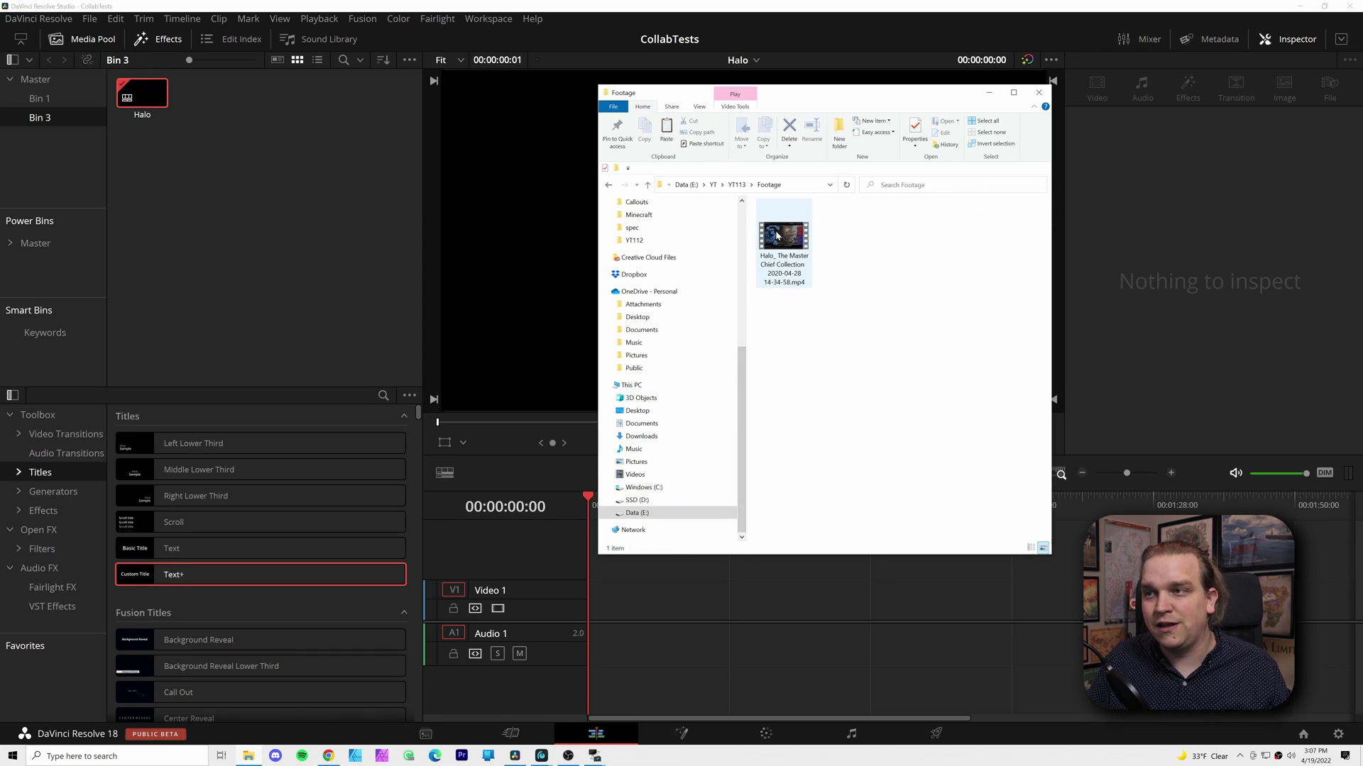
left_click_drag(785, 231, 247, 198)
left_click_drag(203, 93, 589, 616)
Blade the Halo clip on the timeline and ripple-delete the later segments
left_click(627, 502)
left_click_drag(627, 501, 1113, 560)
key("ctrl+b")
key("ctrl+b")
key("ctrl+b")
left_click_drag(1167, 508, 1284, 505)
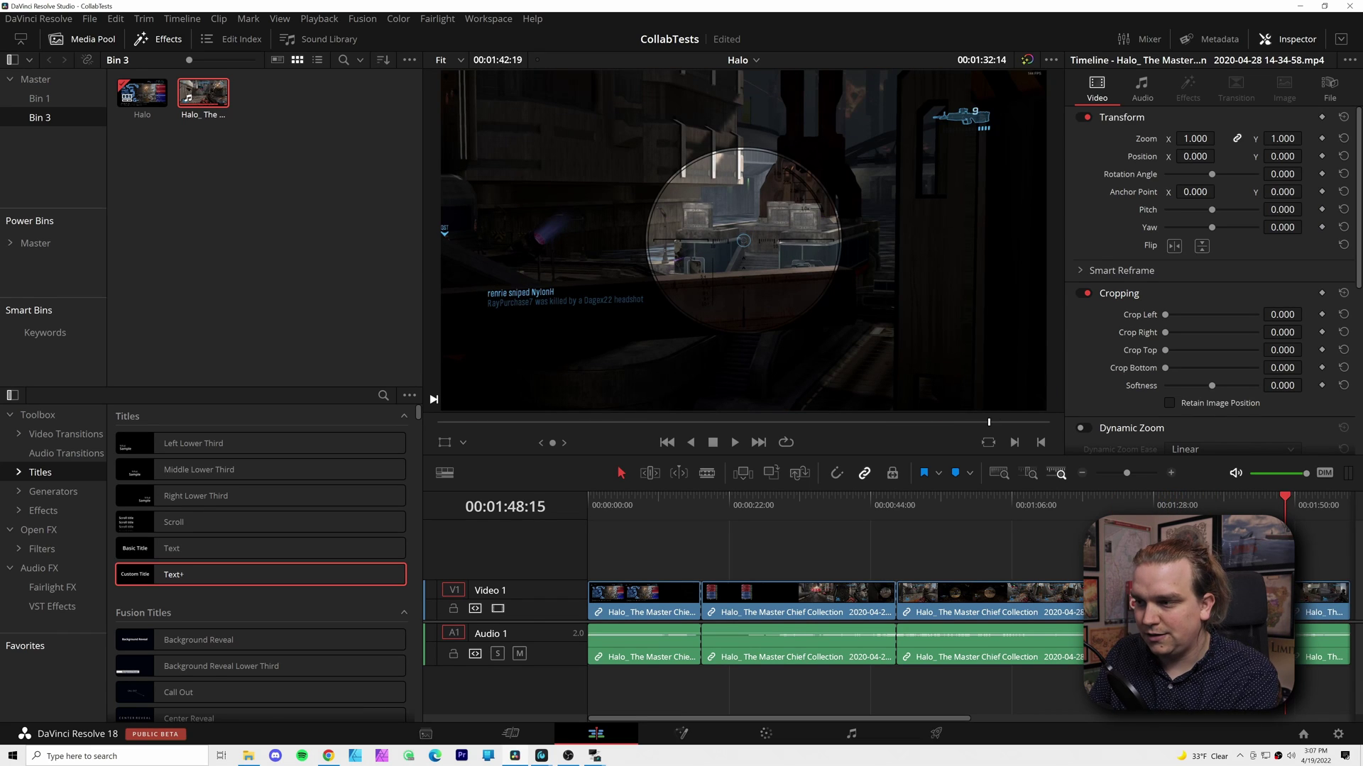
left_click(990, 593)
key("Delete")
left_click(795, 593)
key("Delete")
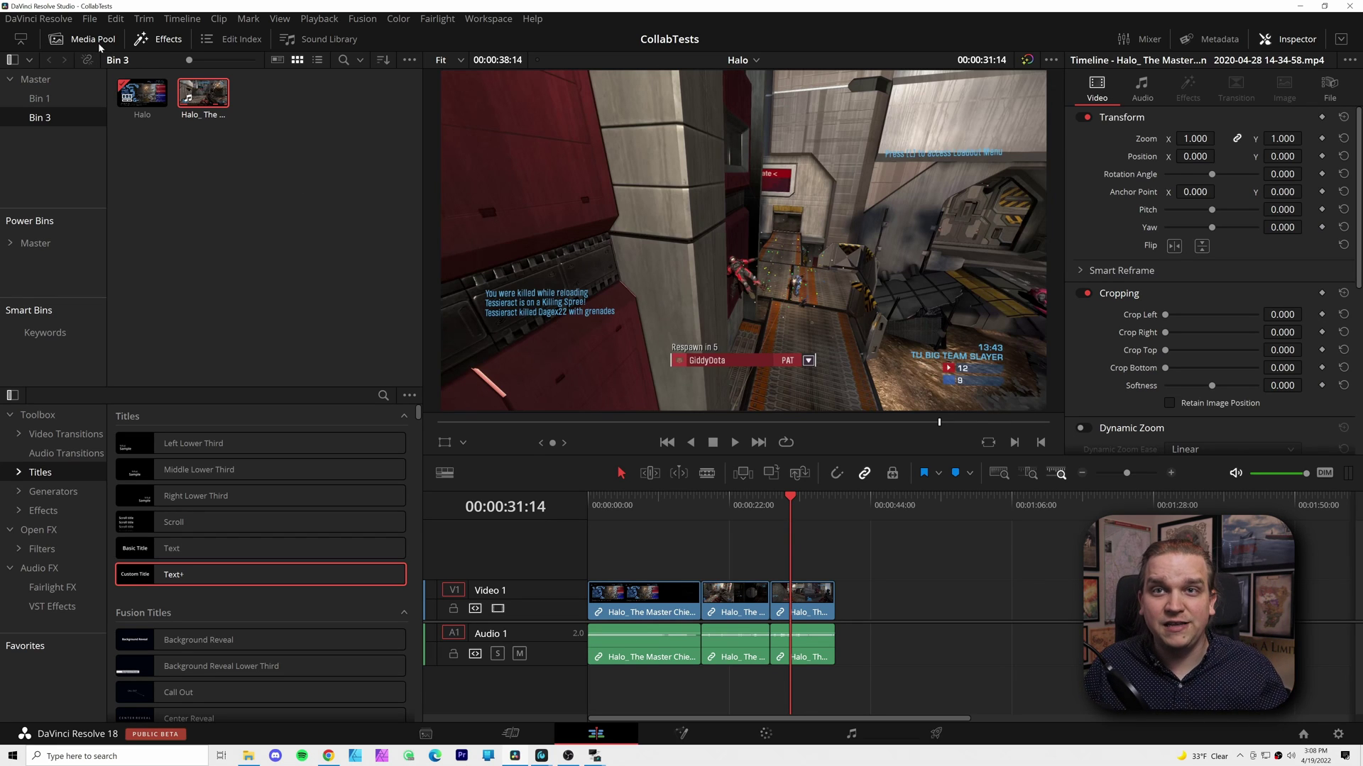
Enable File > Multiple User Collaboration for the CollabTests project
left_click(88, 20)
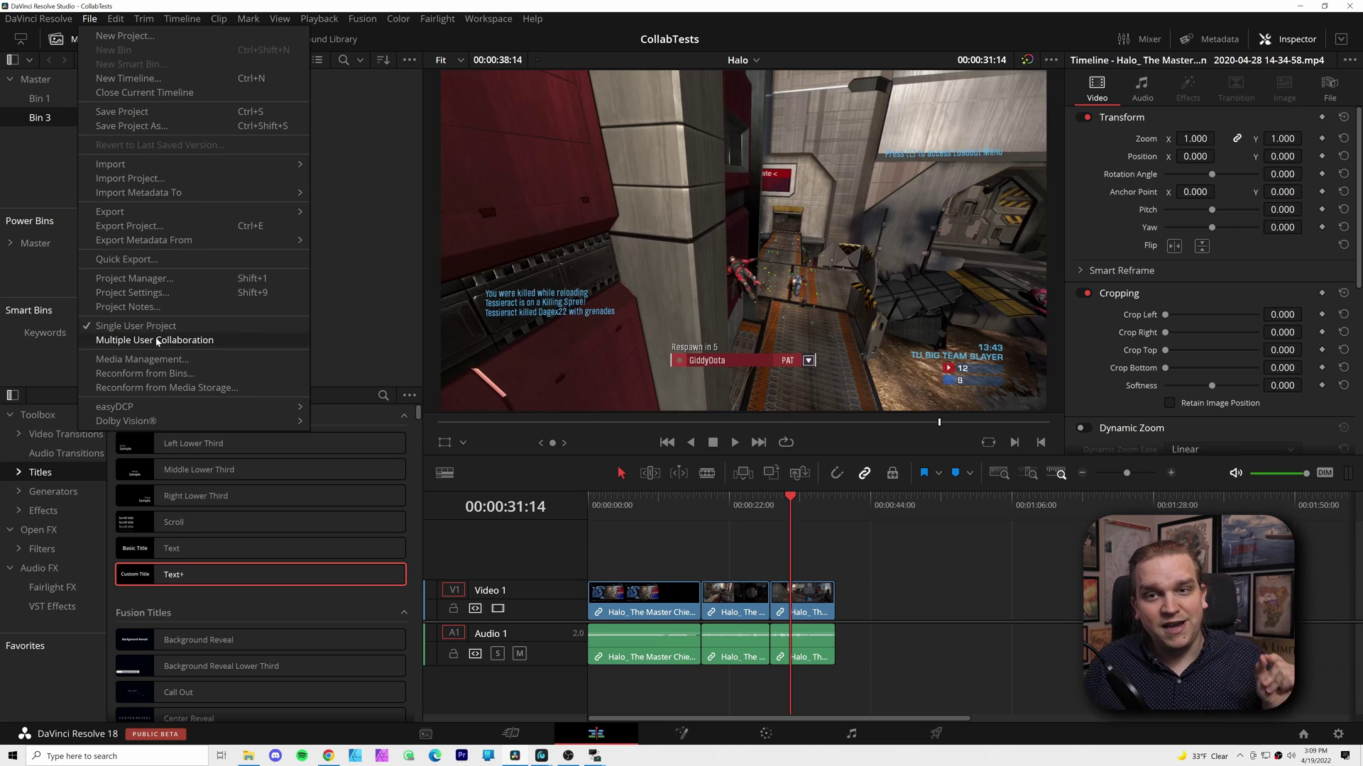
left_click(148, 341)
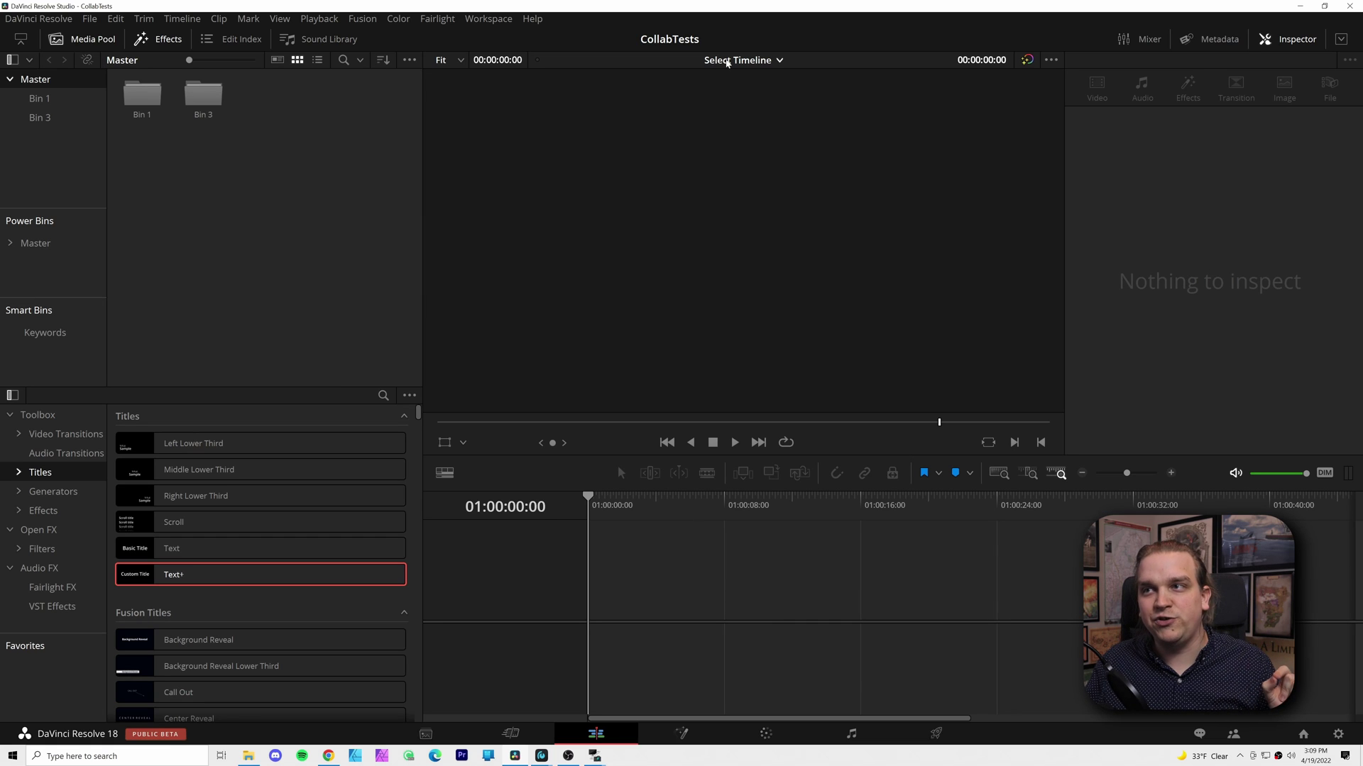
Load the Main Timeline, then check the project members and the collaboration chat
left_click(732, 61)
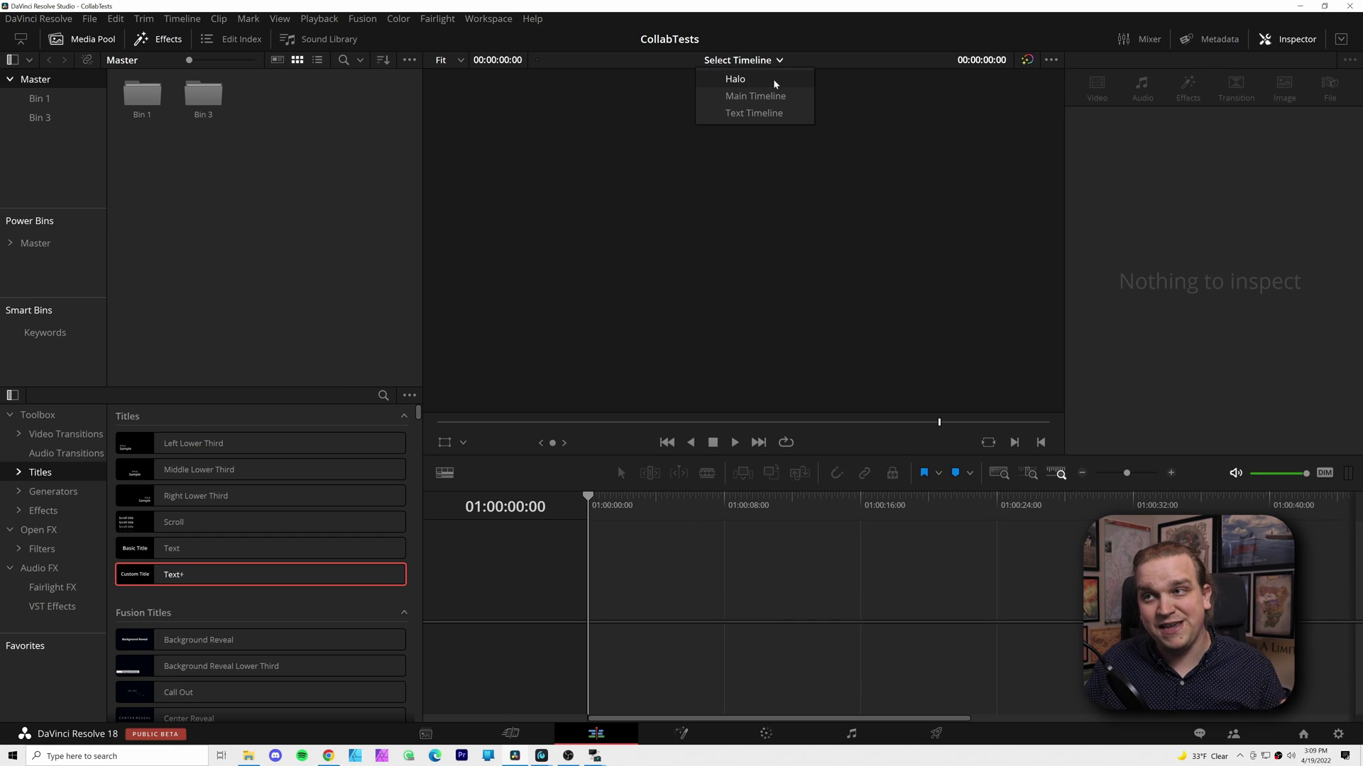
left_click(765, 97)
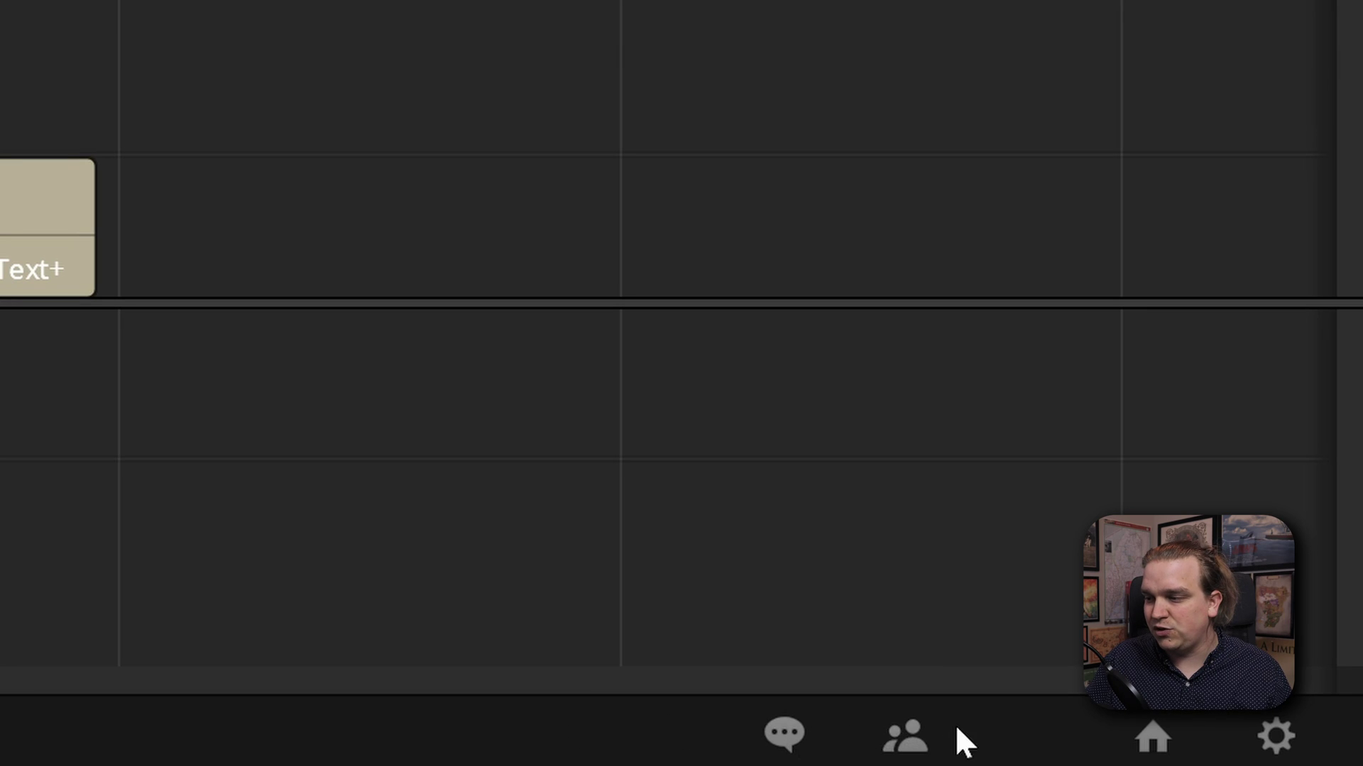
left_click(907, 738)
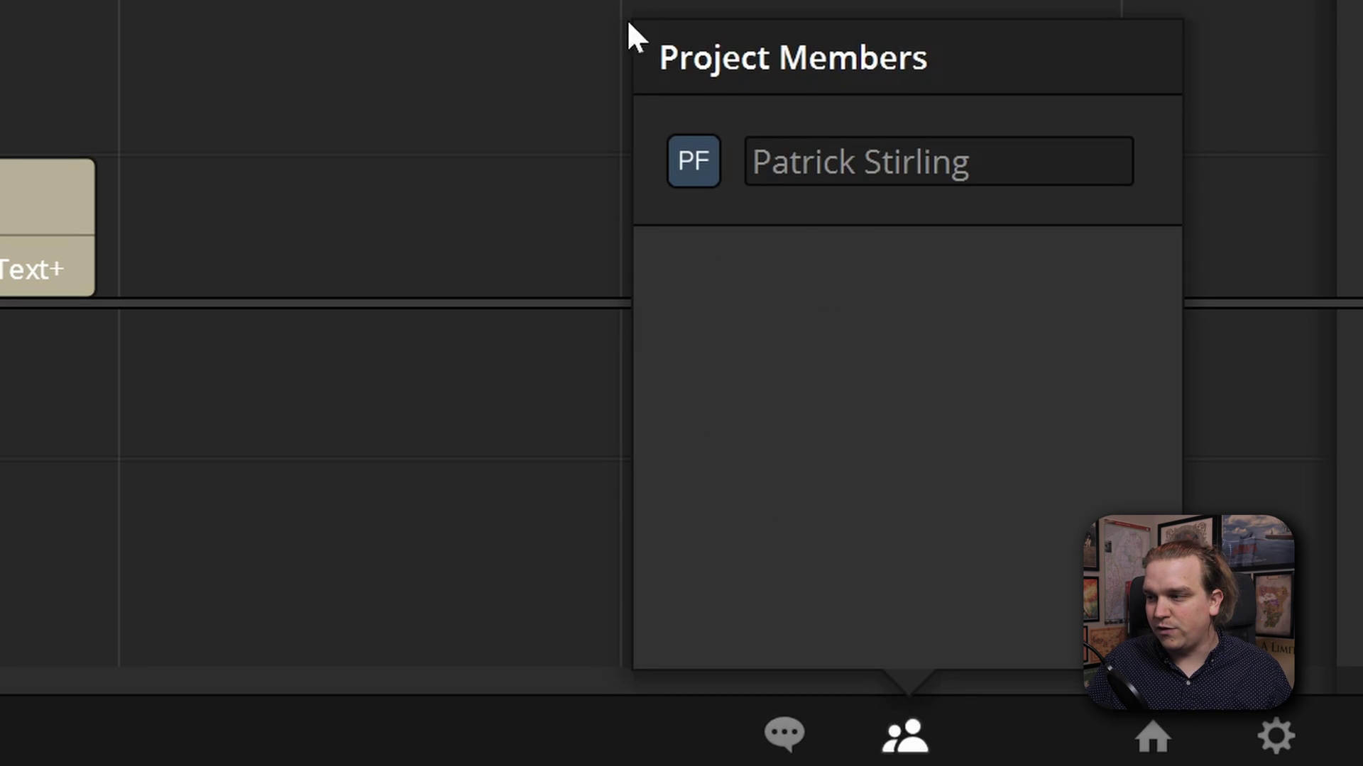
left_click(910, 745)
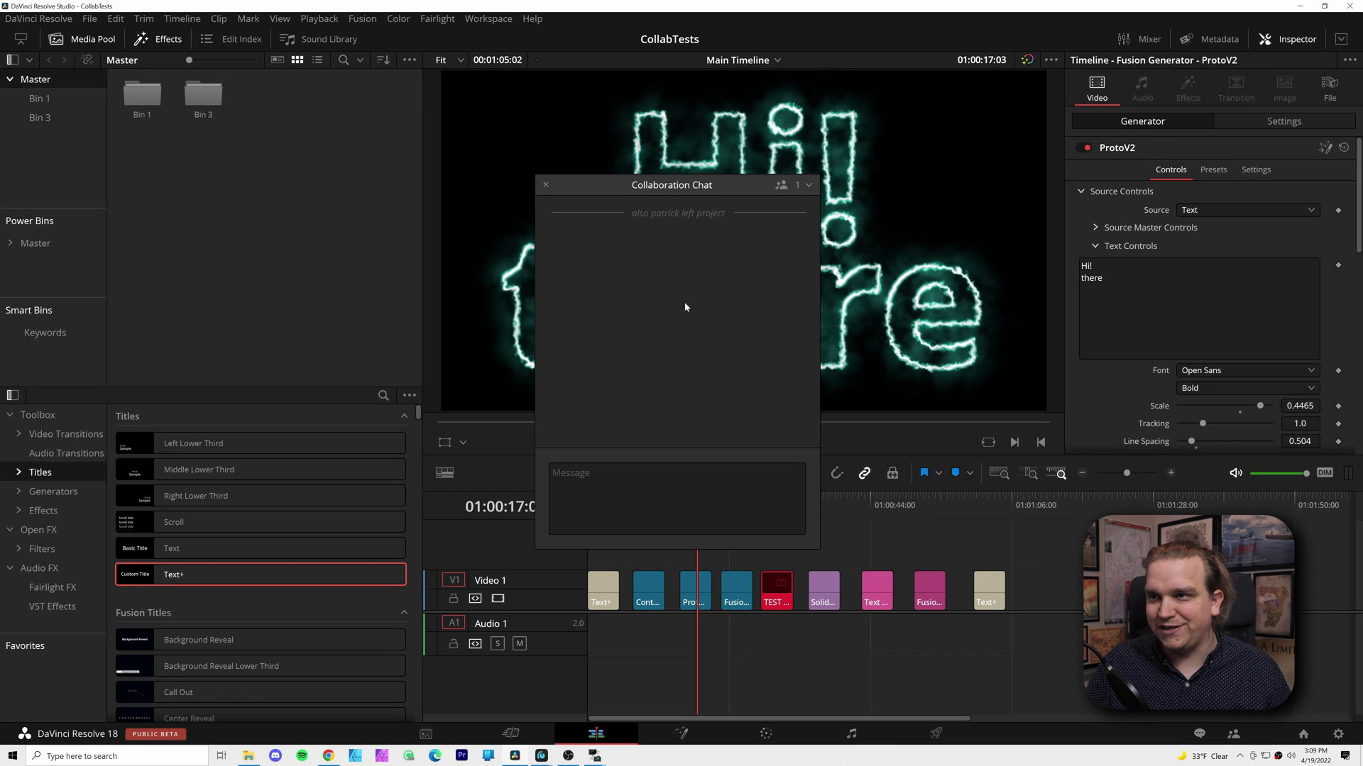
left_click(545, 184)
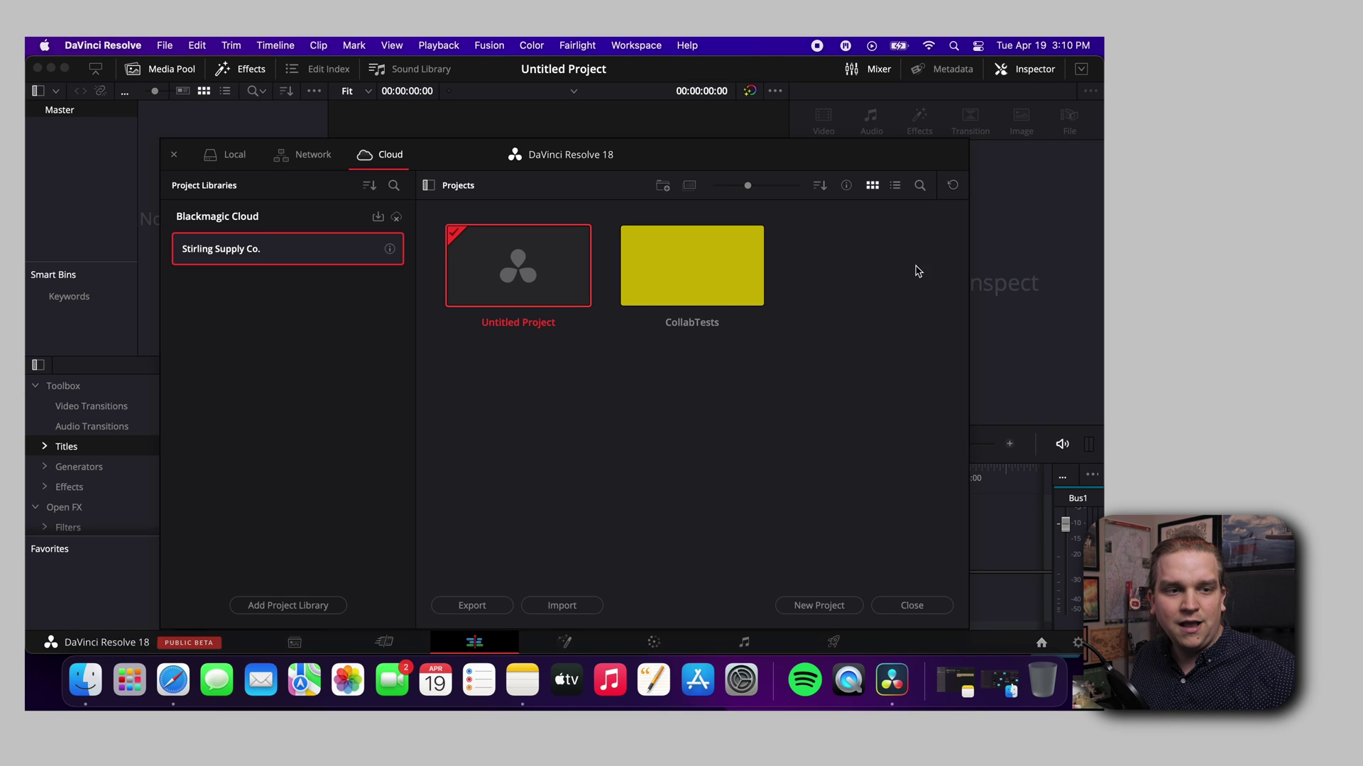
Refresh the libraries, open CollabTests on the Mac, and load the Main Timeline
left_click(955, 189)
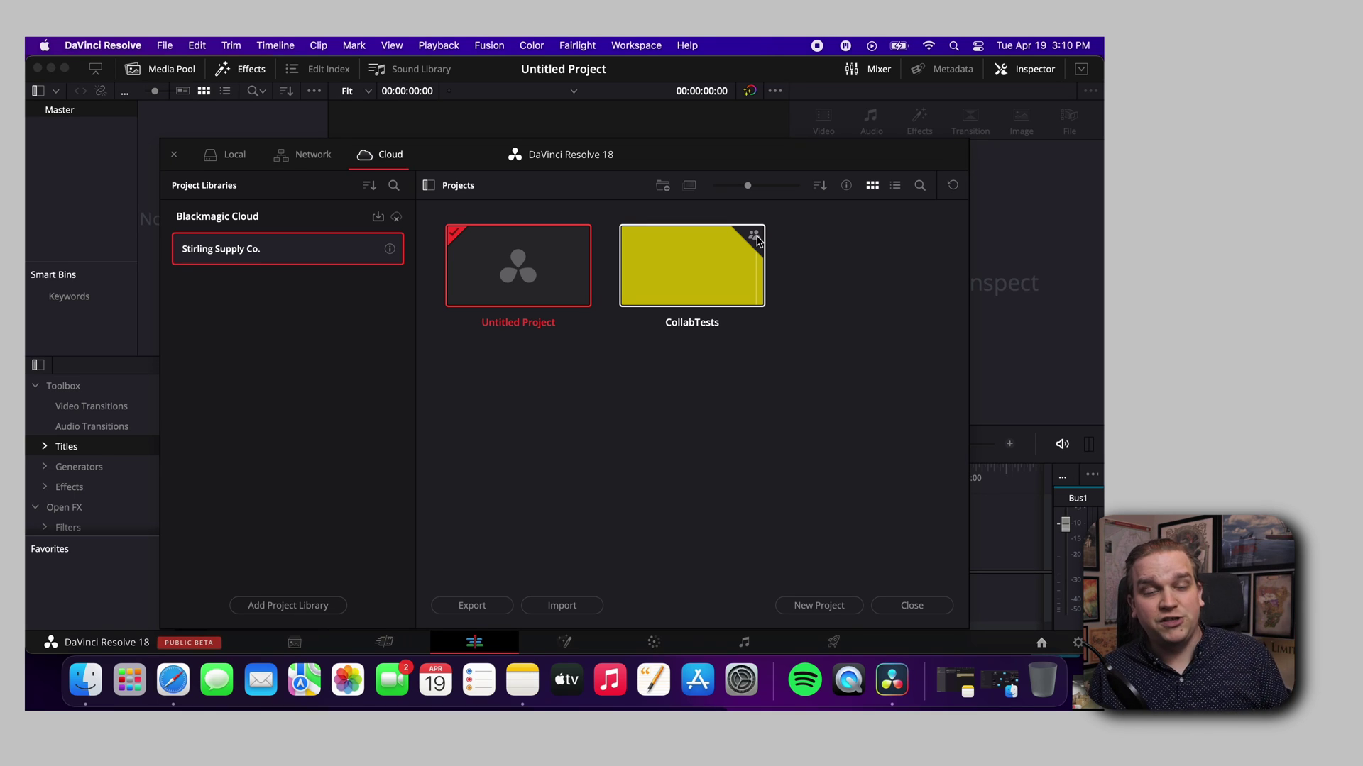
left_click(732, 244)
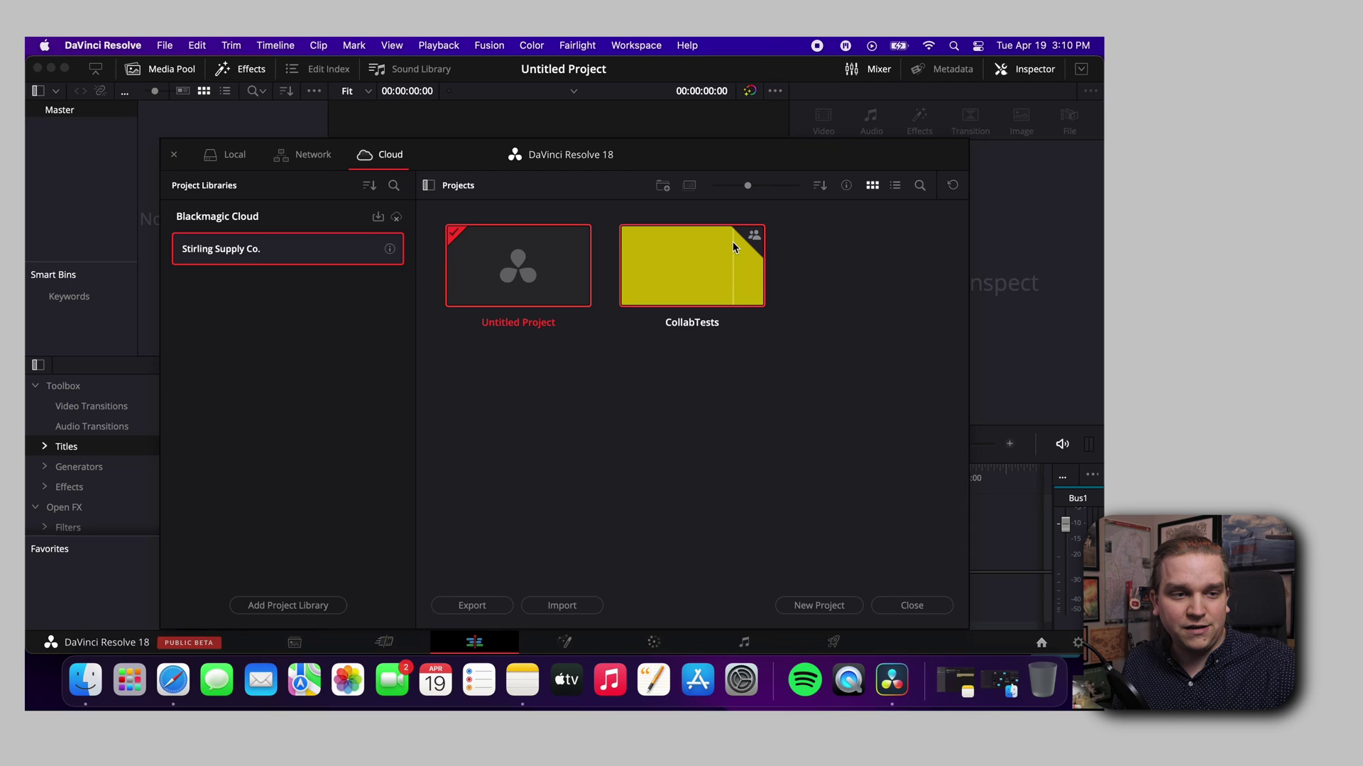
double_click(732, 245)
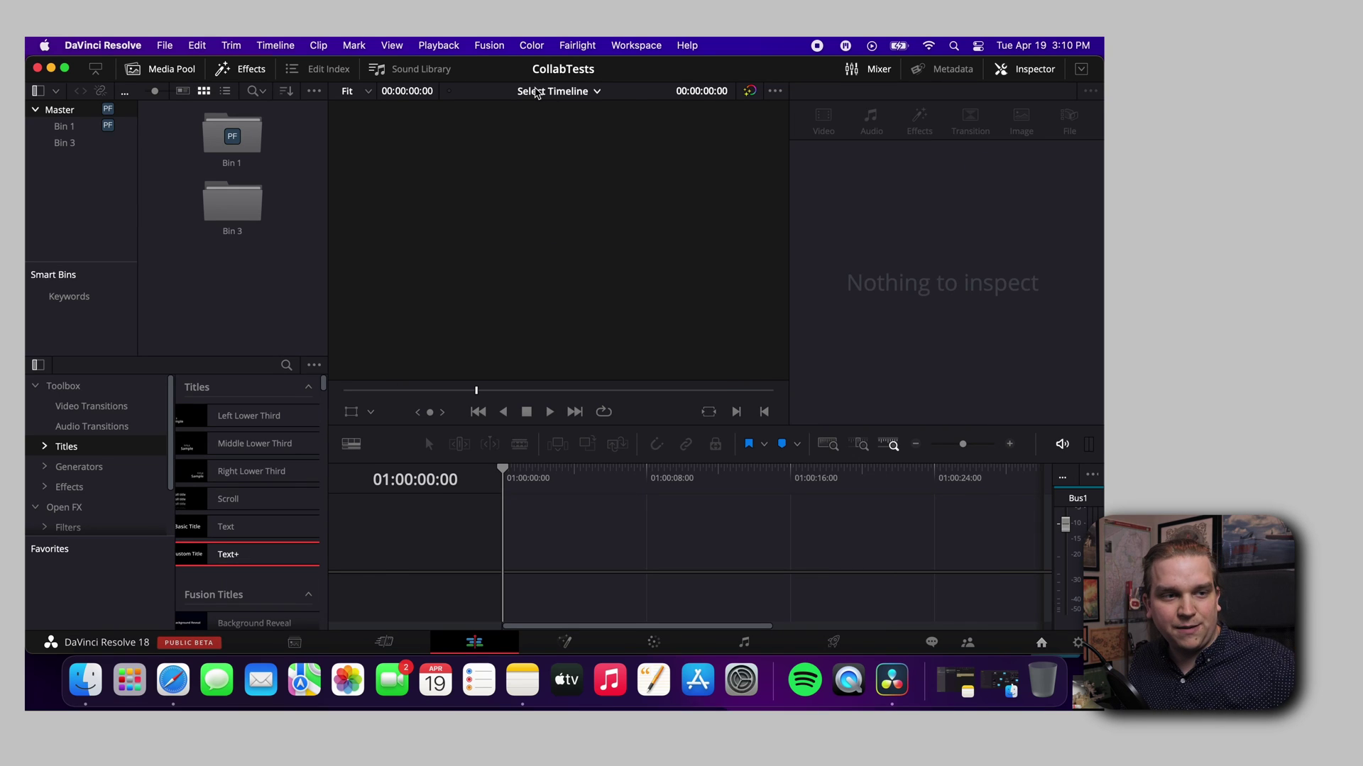
left_click(536, 93)
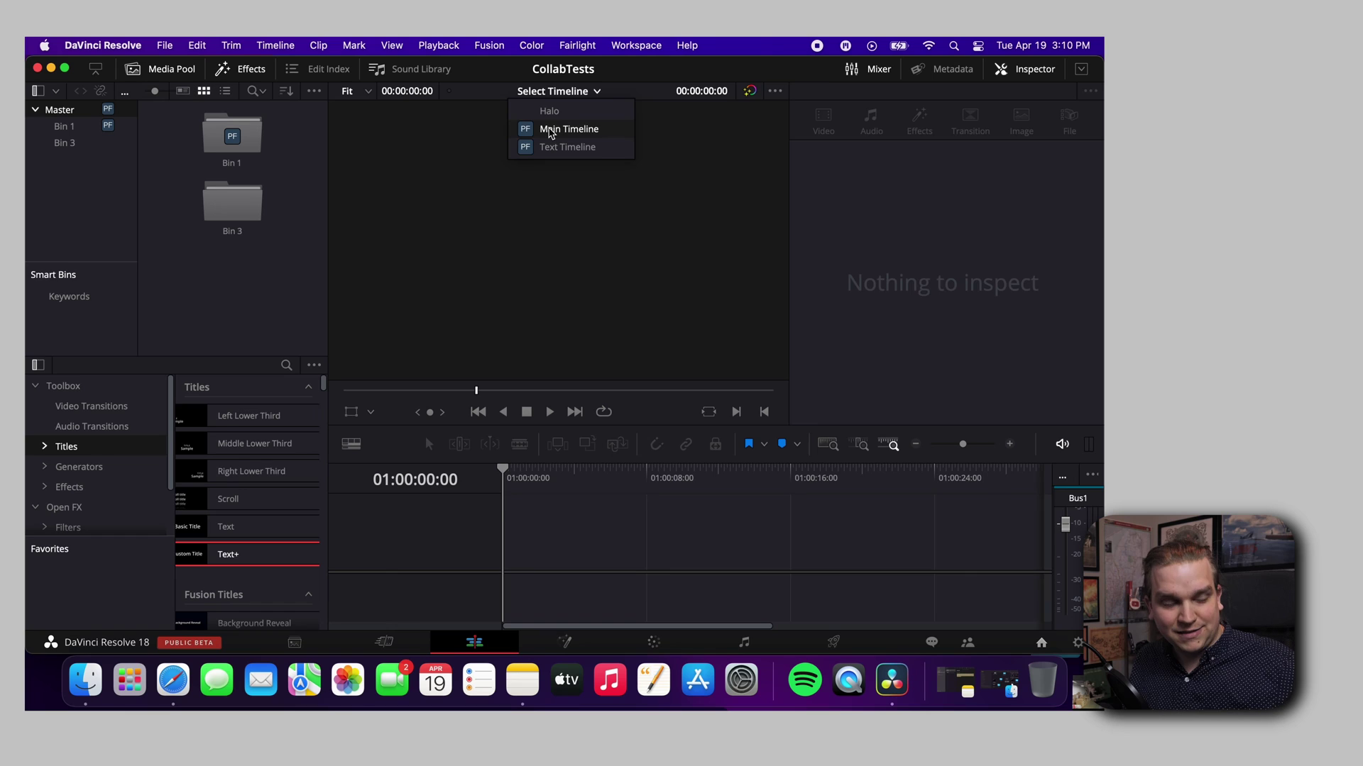
left_click(551, 129)
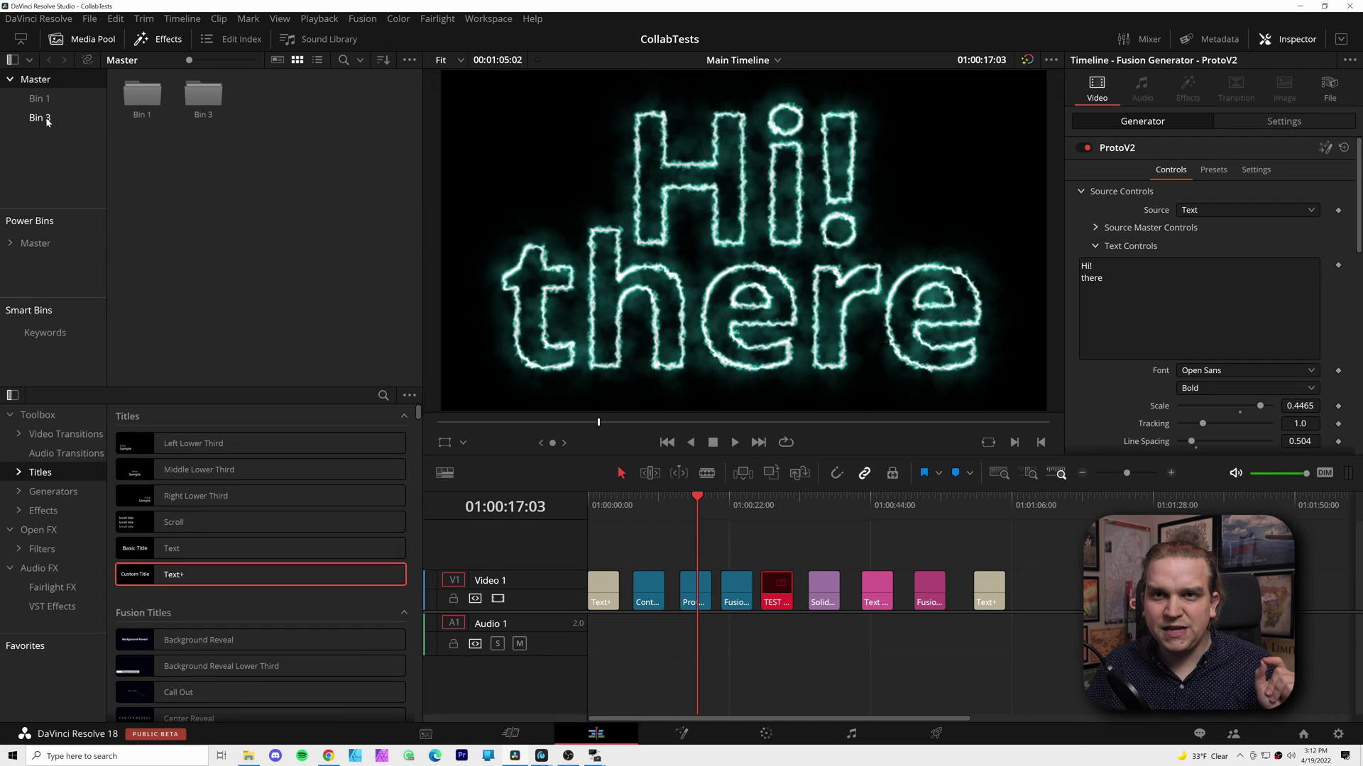
Open Bin 3's Halo timeline and scrub its gameplay around eight seconds
left_click(39, 117)
left_click(131, 112)
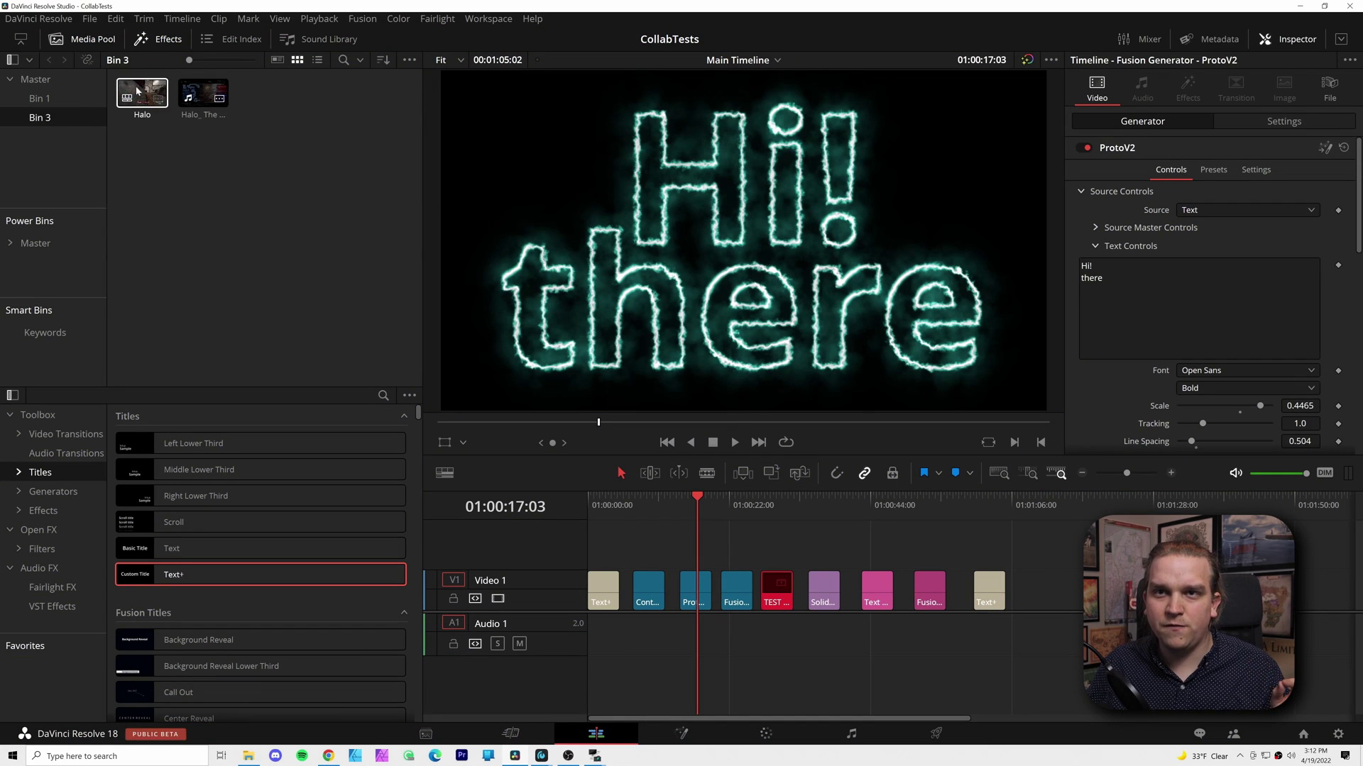
double_click(133, 103)
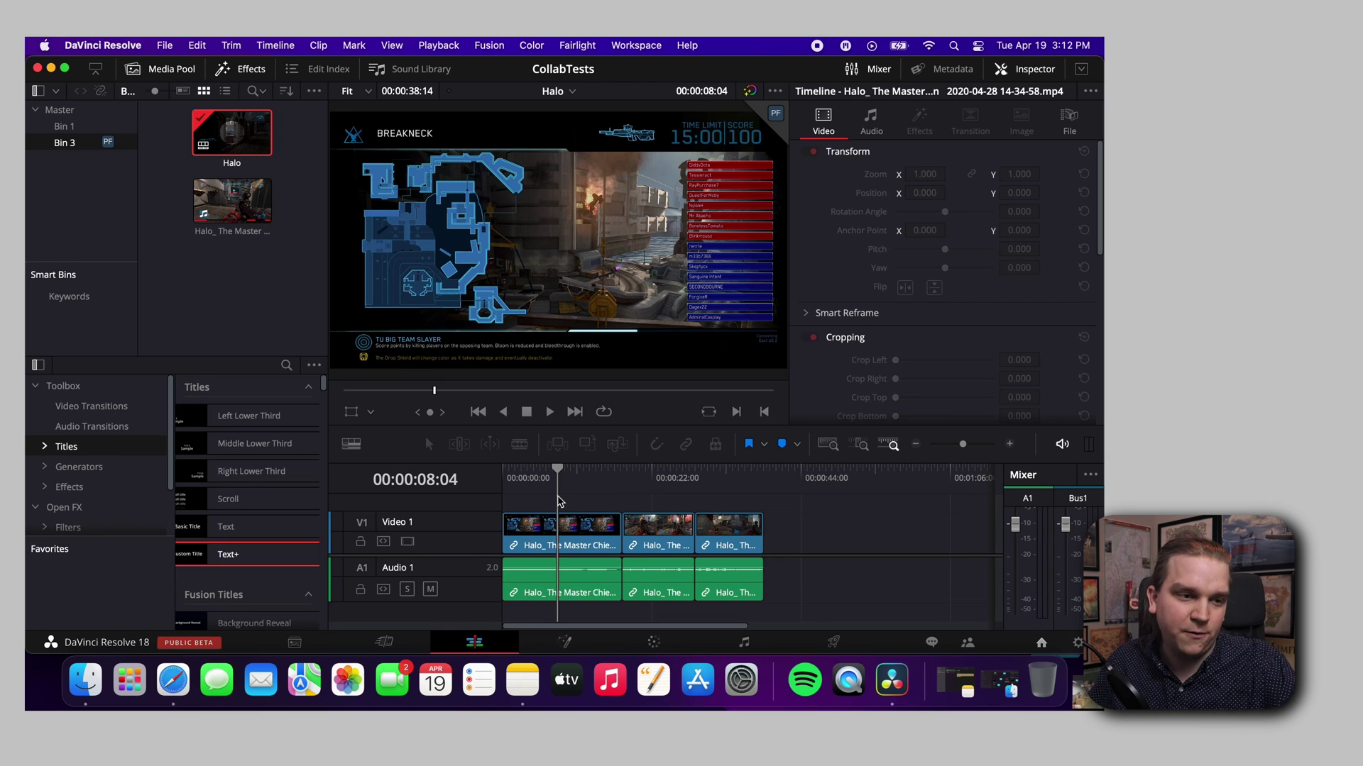
left_click_drag(557, 487, 561, 489)
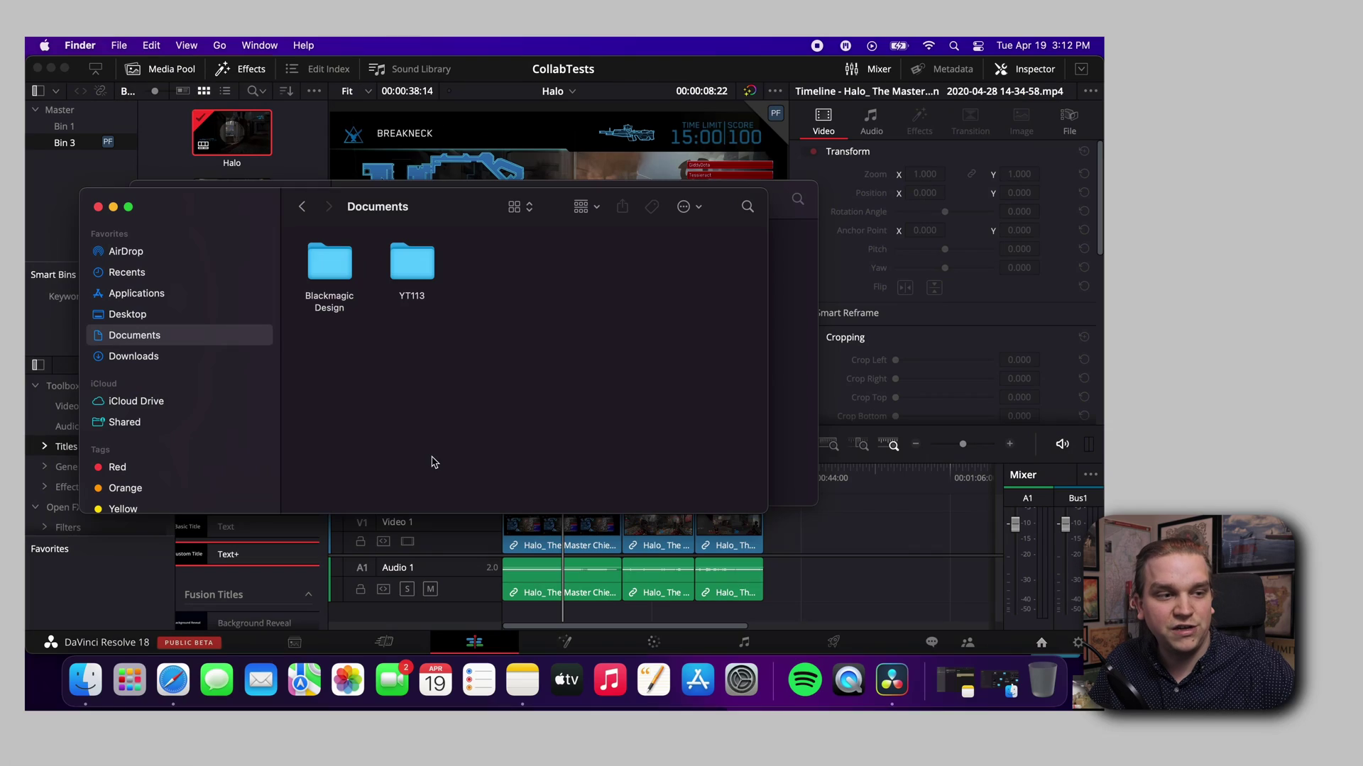
Open the YT113 folder in Finder's Documents
double_click(411, 264)
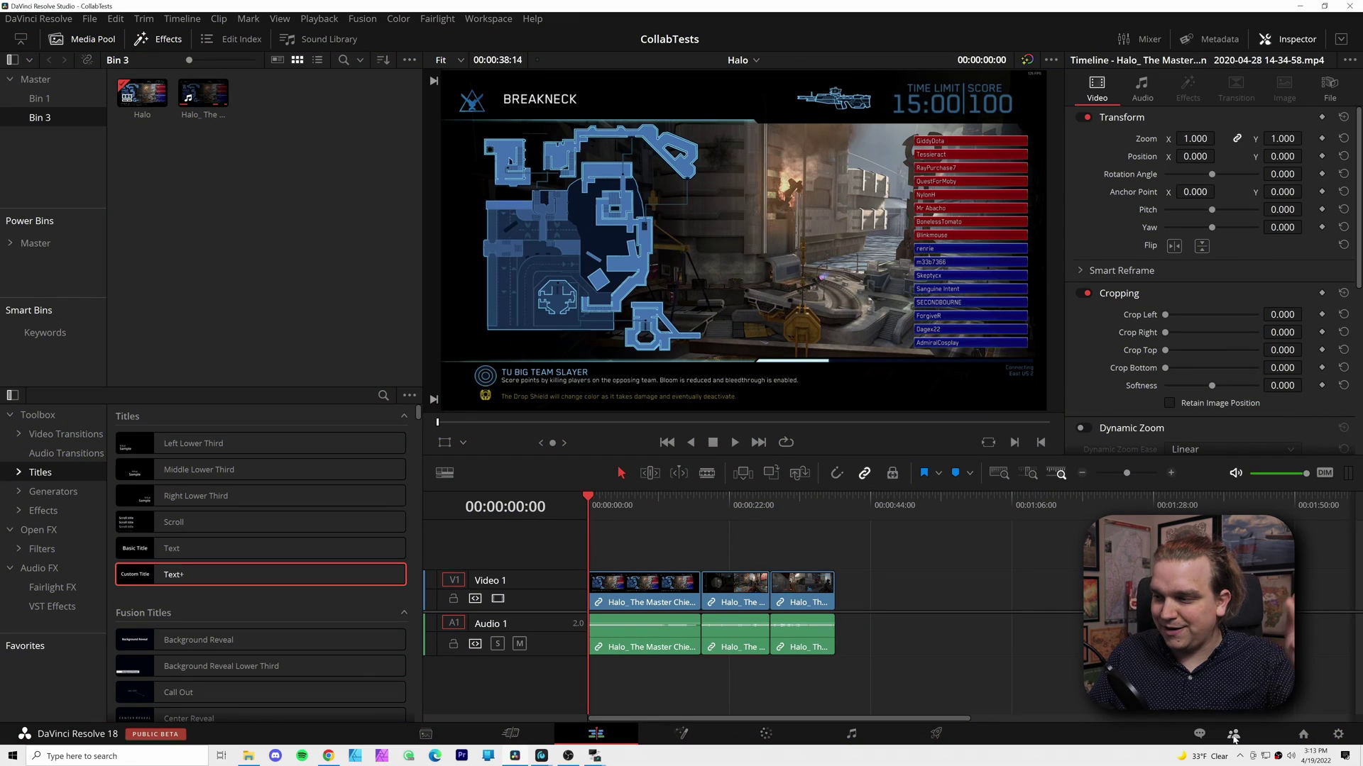
Check the project members, then drag the third Halo clip to lengthen it
left_click(1233, 737)
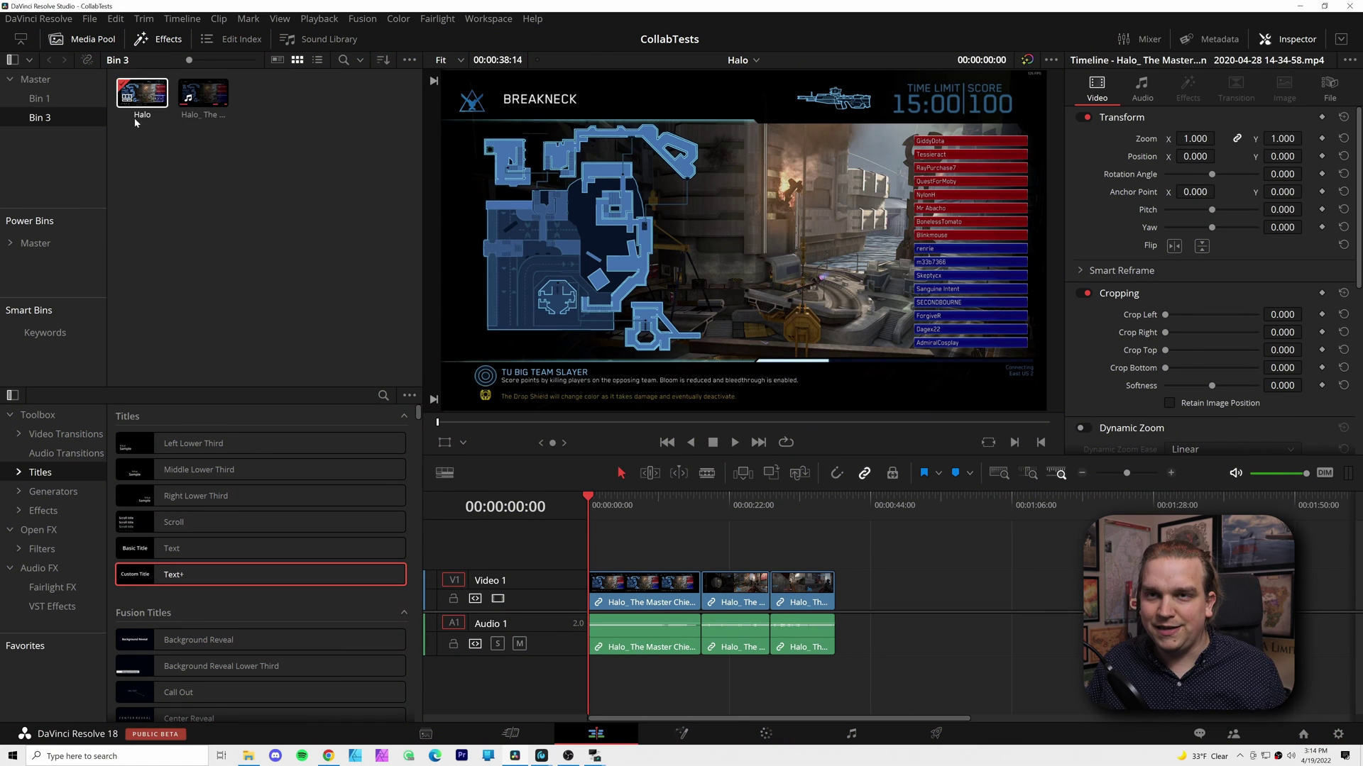
left_click(802, 525)
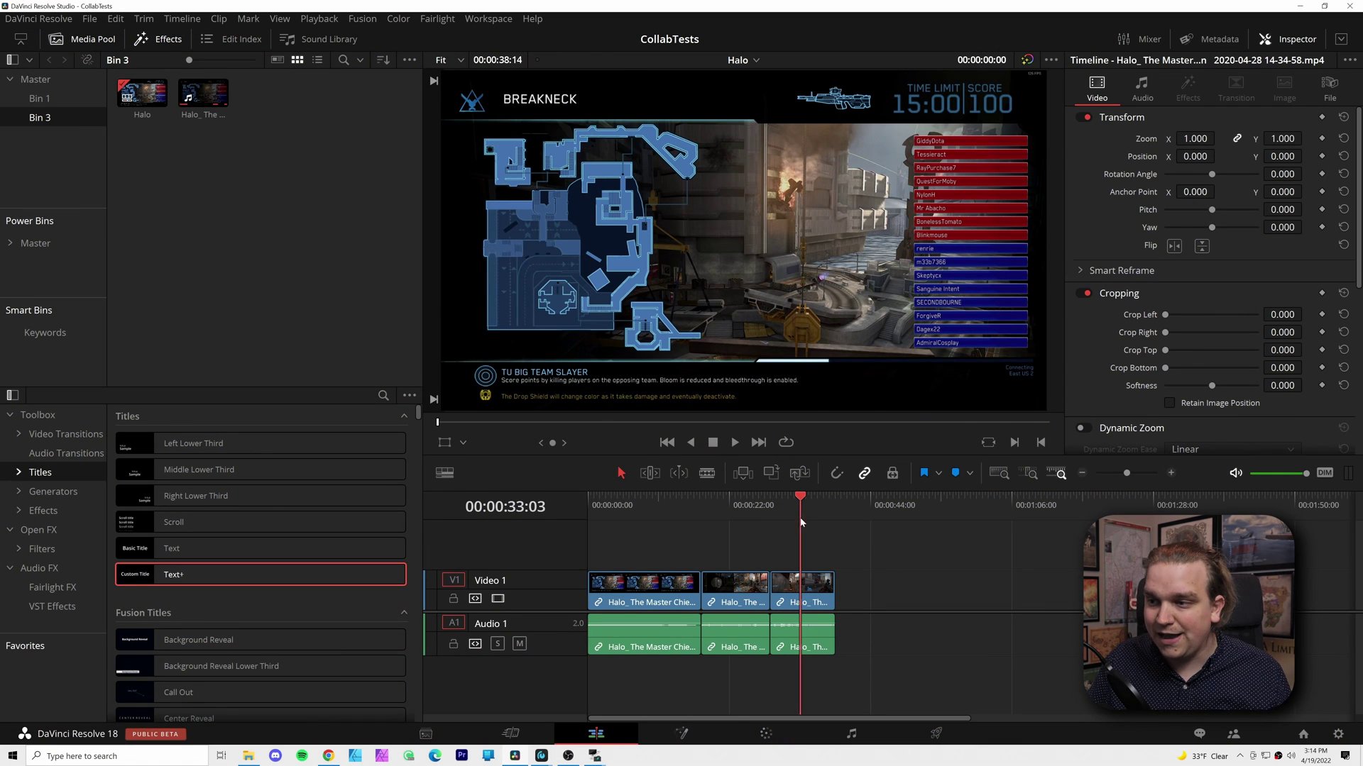
mouse_move(802, 589)
left_mouse_down()
mouse_move(1000, 593)
mouse_move(812, 592)
mouse_move(829, 593)
left_mouse_up()
left_click(840, 501)
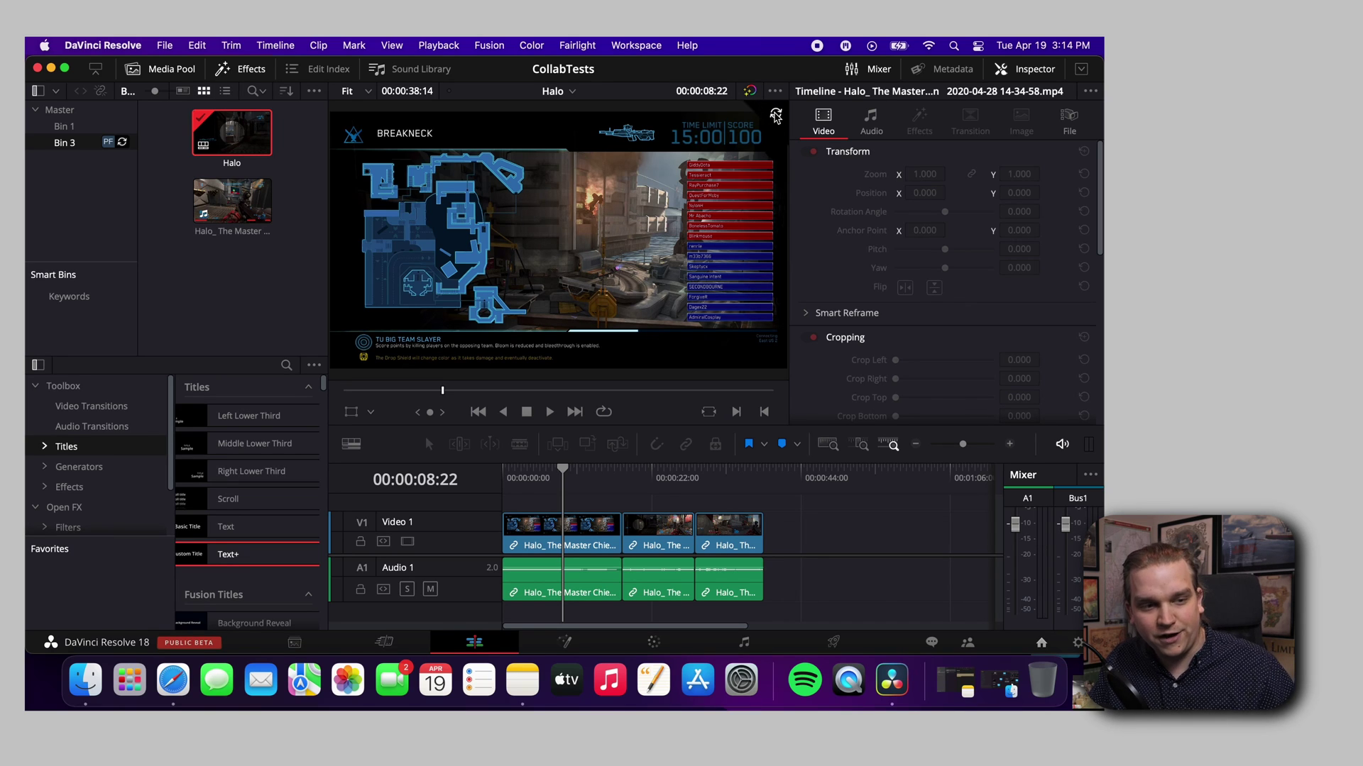
Sync the collaborator's Halo edits, select the second and third clips, and paste a Halo copy into Bin 3
left_click(776, 116)
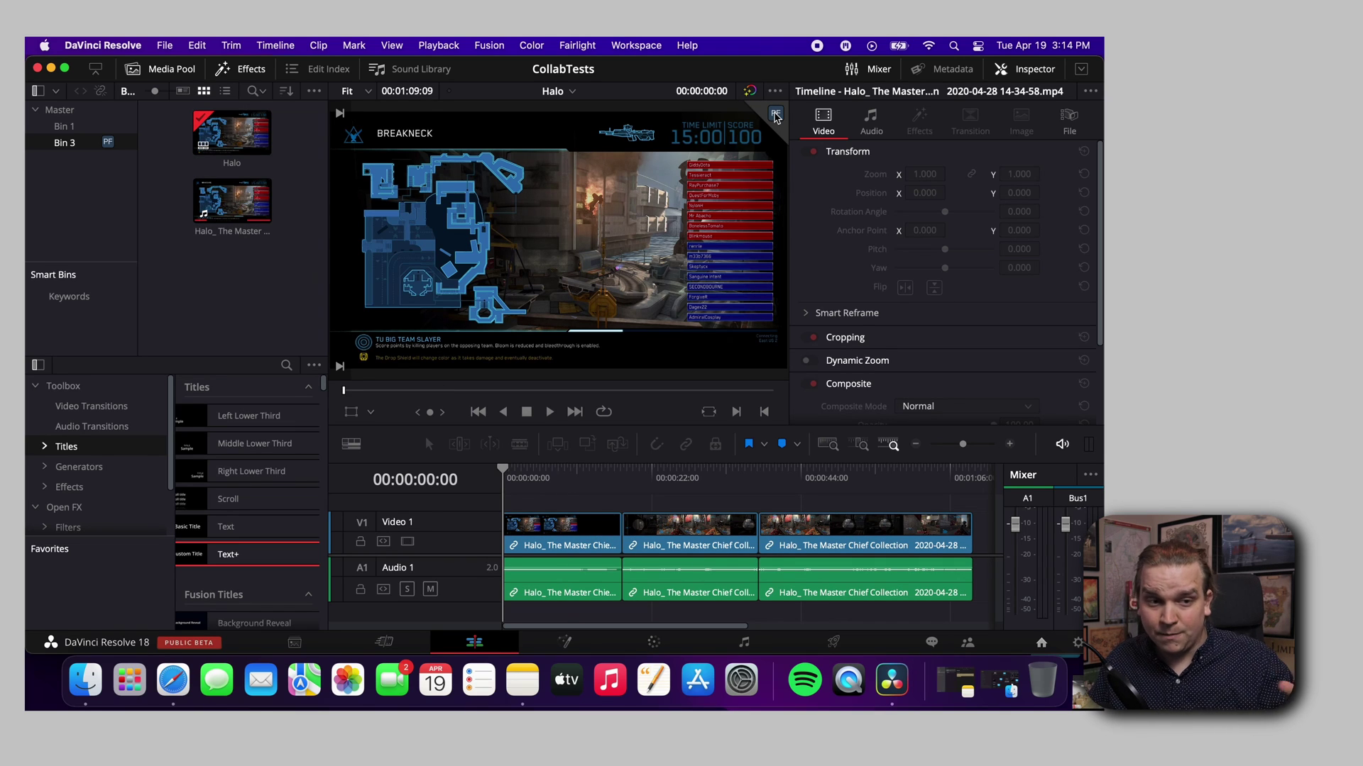
left_click(780, 487)
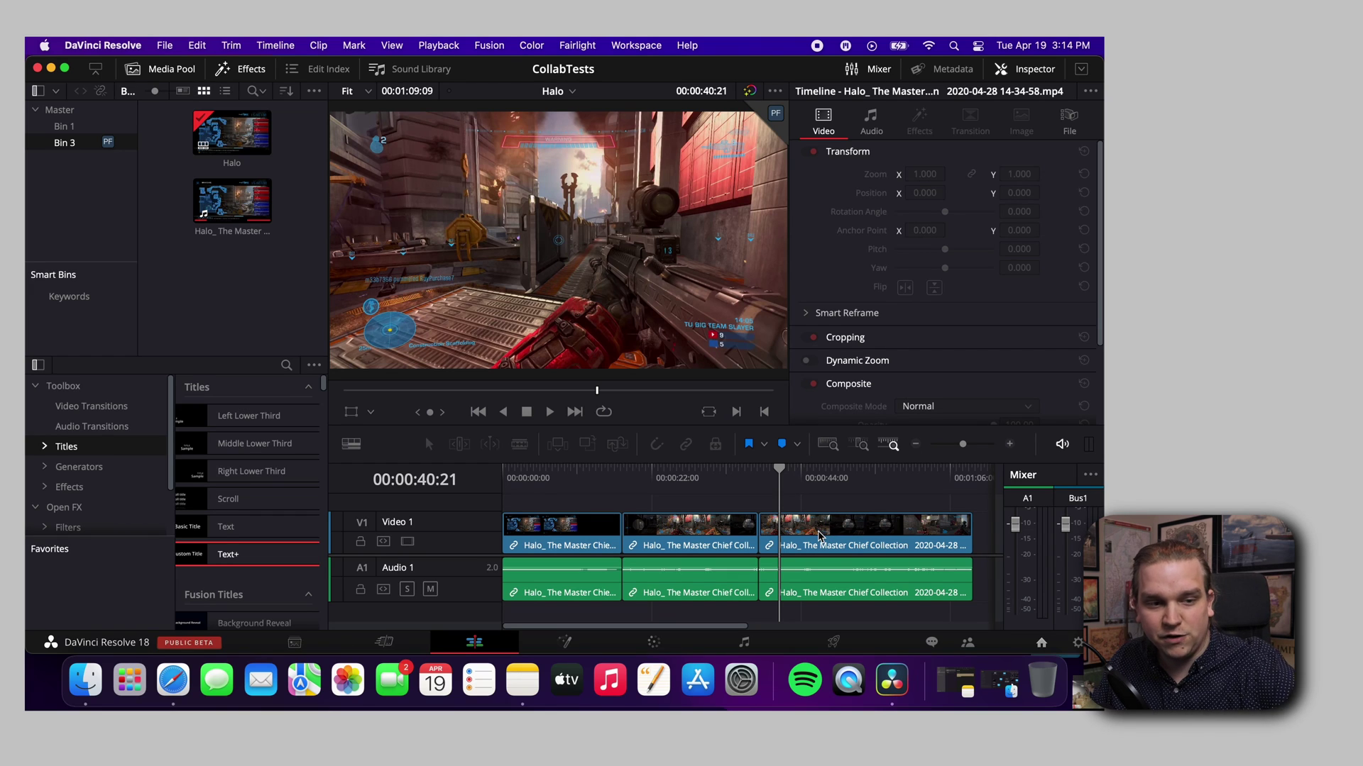
left_click(926, 529)
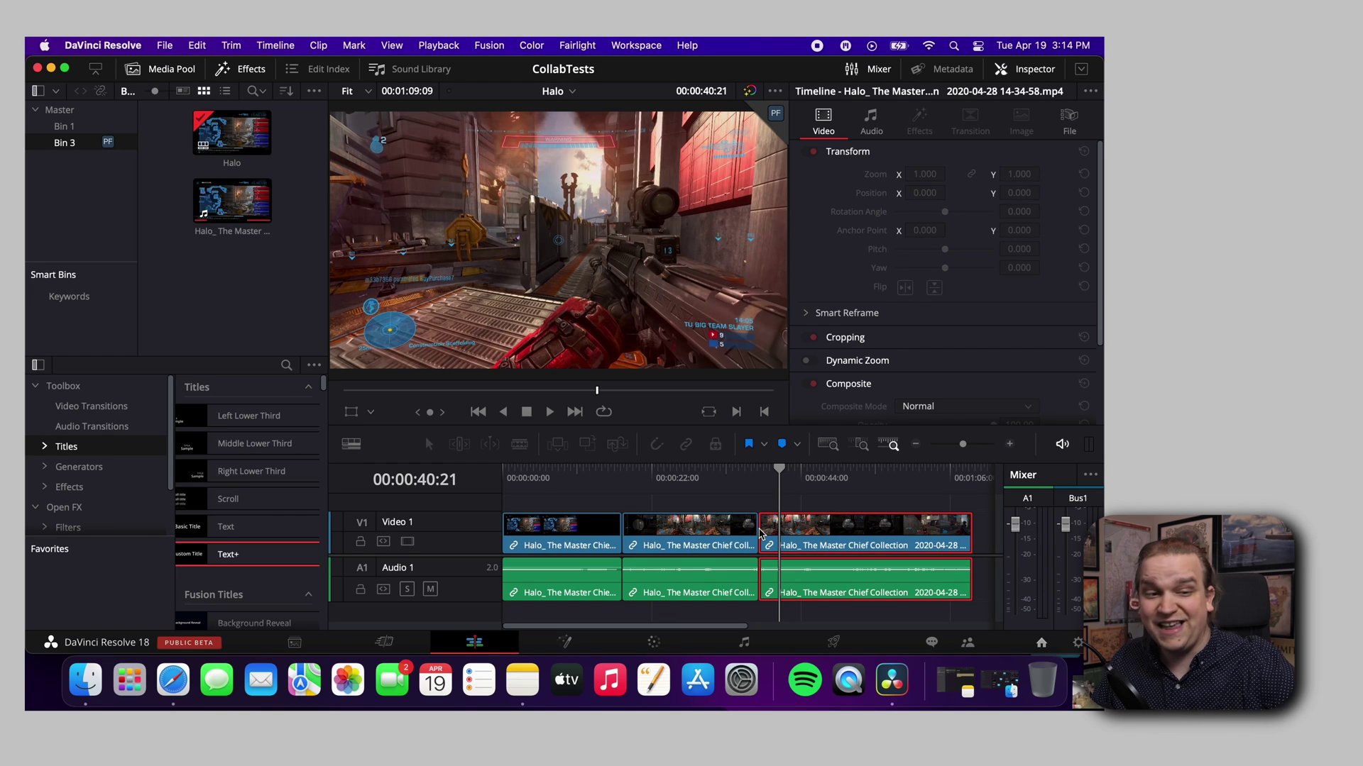
left_click(732, 540)
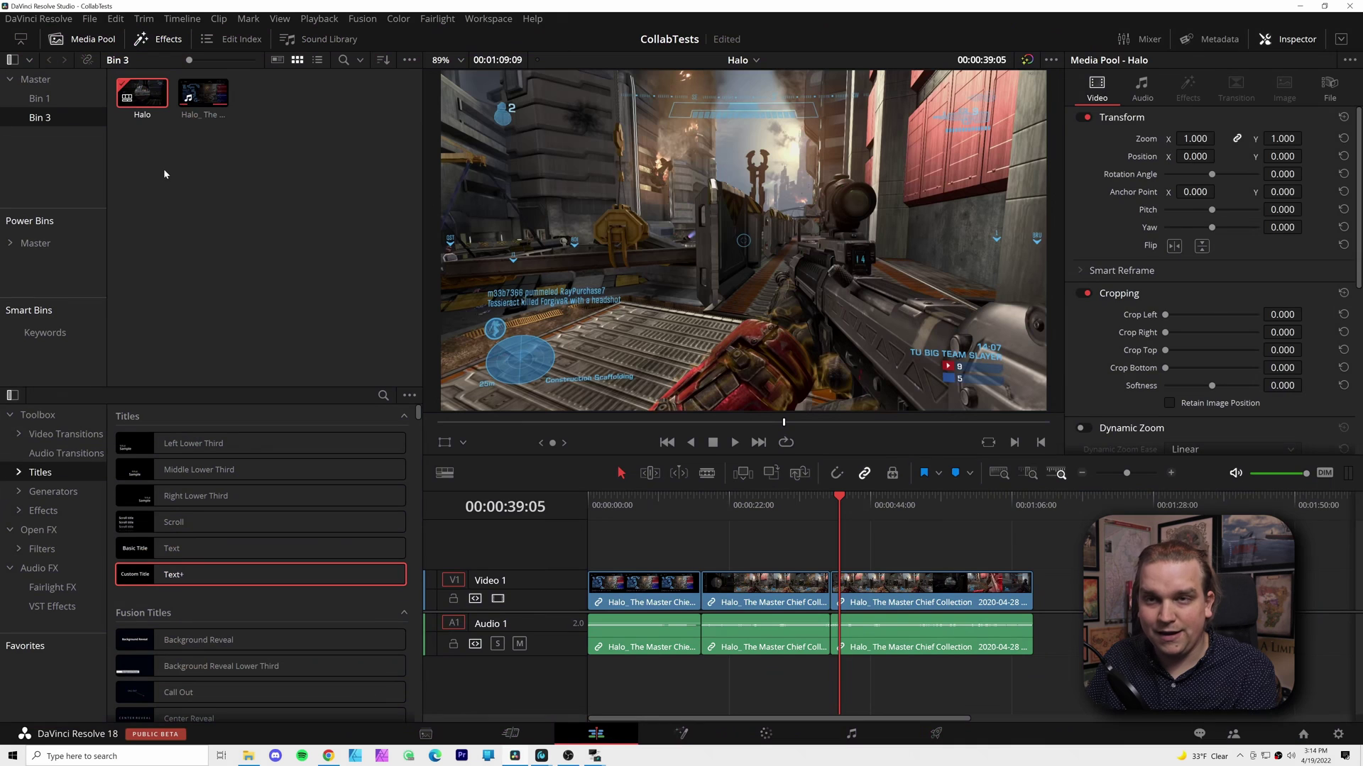
left_click(193, 202)
key("ctrl+v")
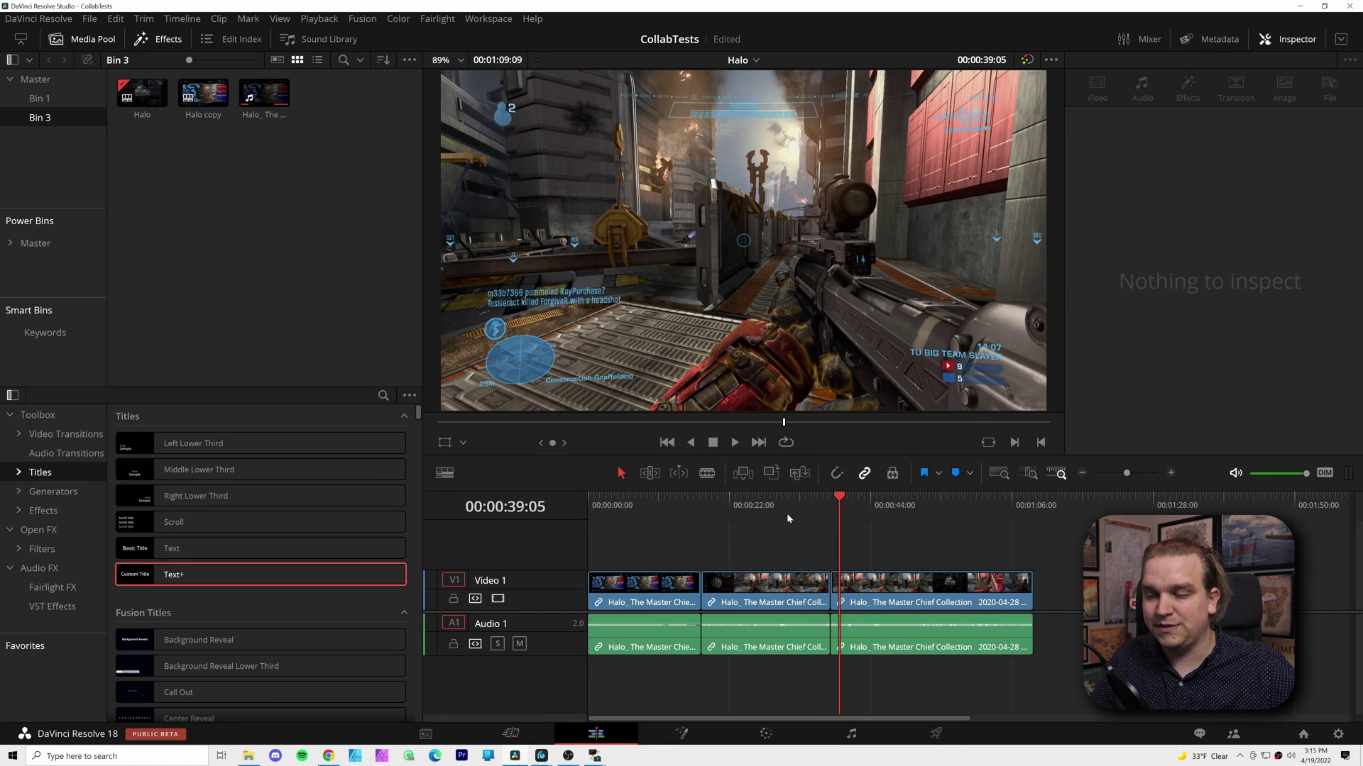
Select the middle Halo clip, then cut the Halo timeline from Bin 3 and paste it into Bin 1
left_click(738, 513)
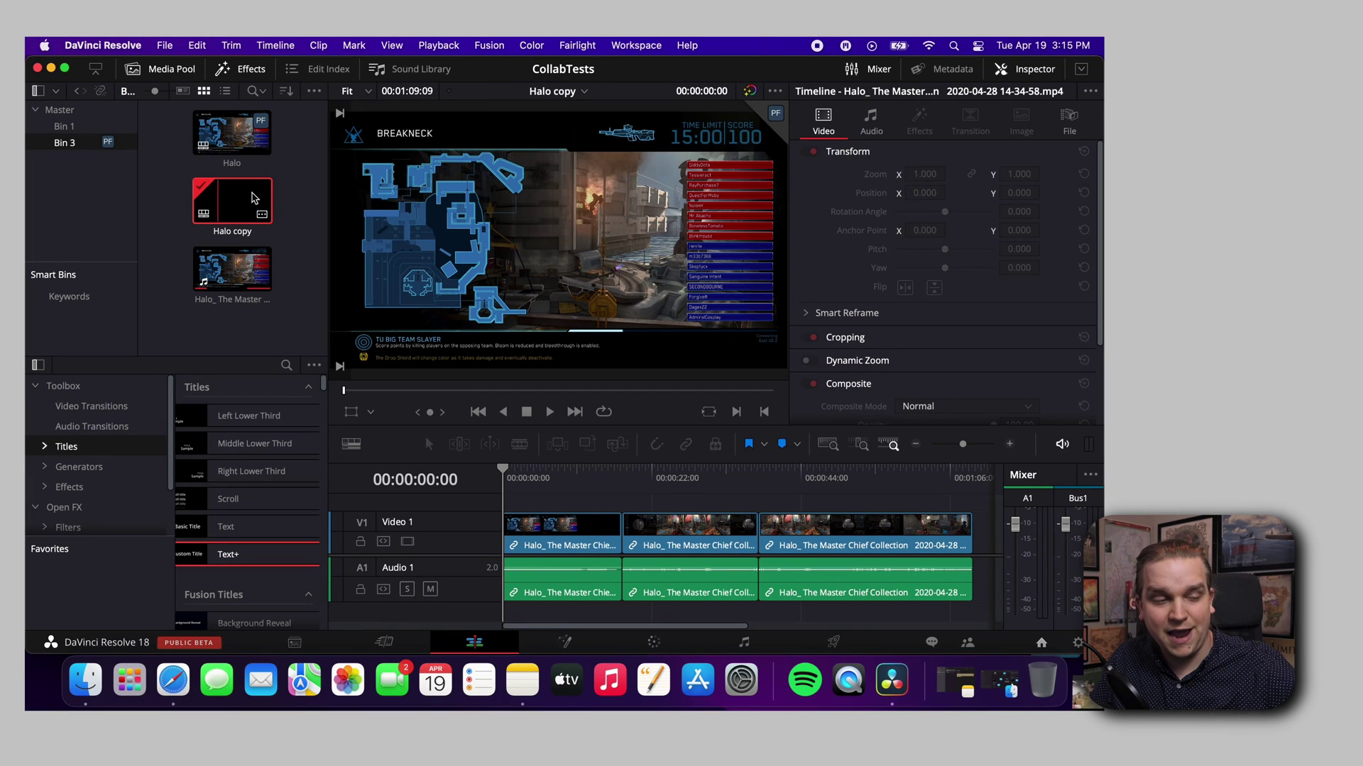
left_click(700, 552)
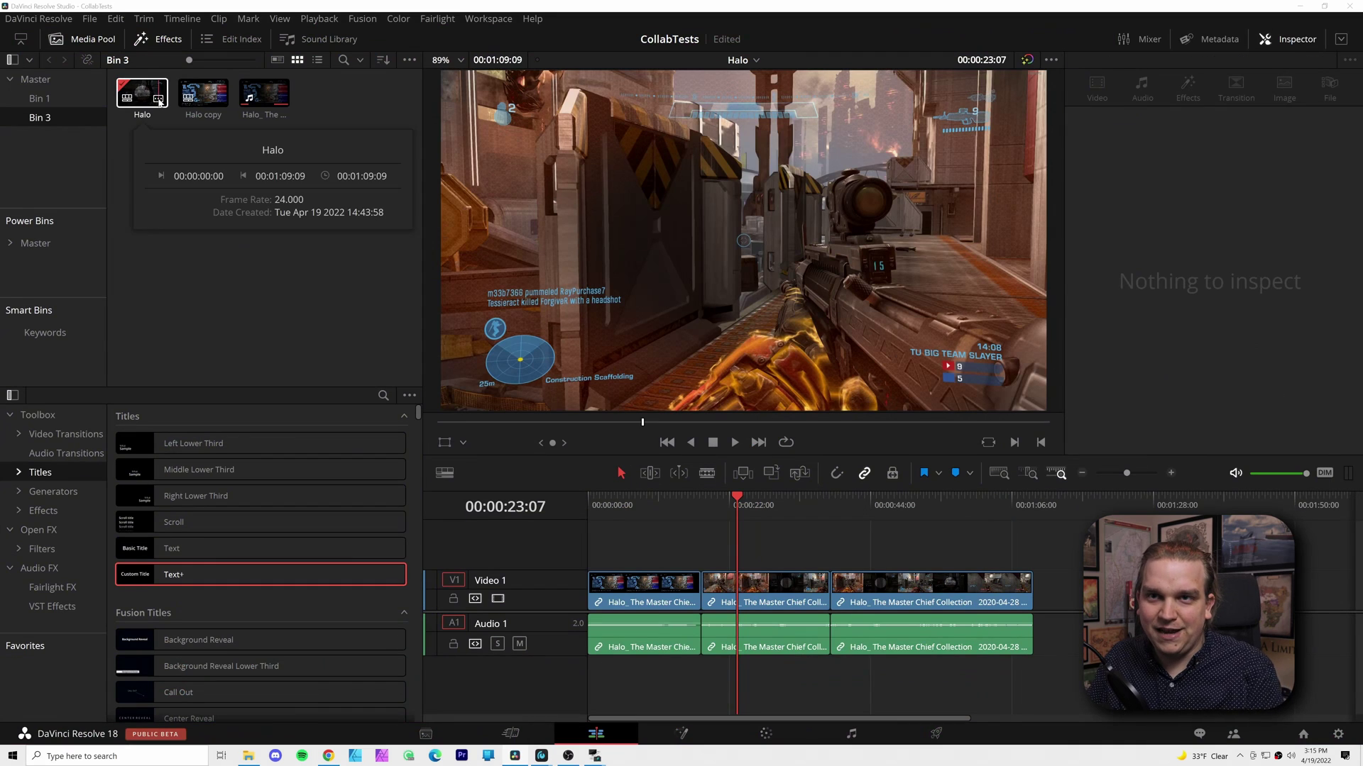
left_click(144, 103)
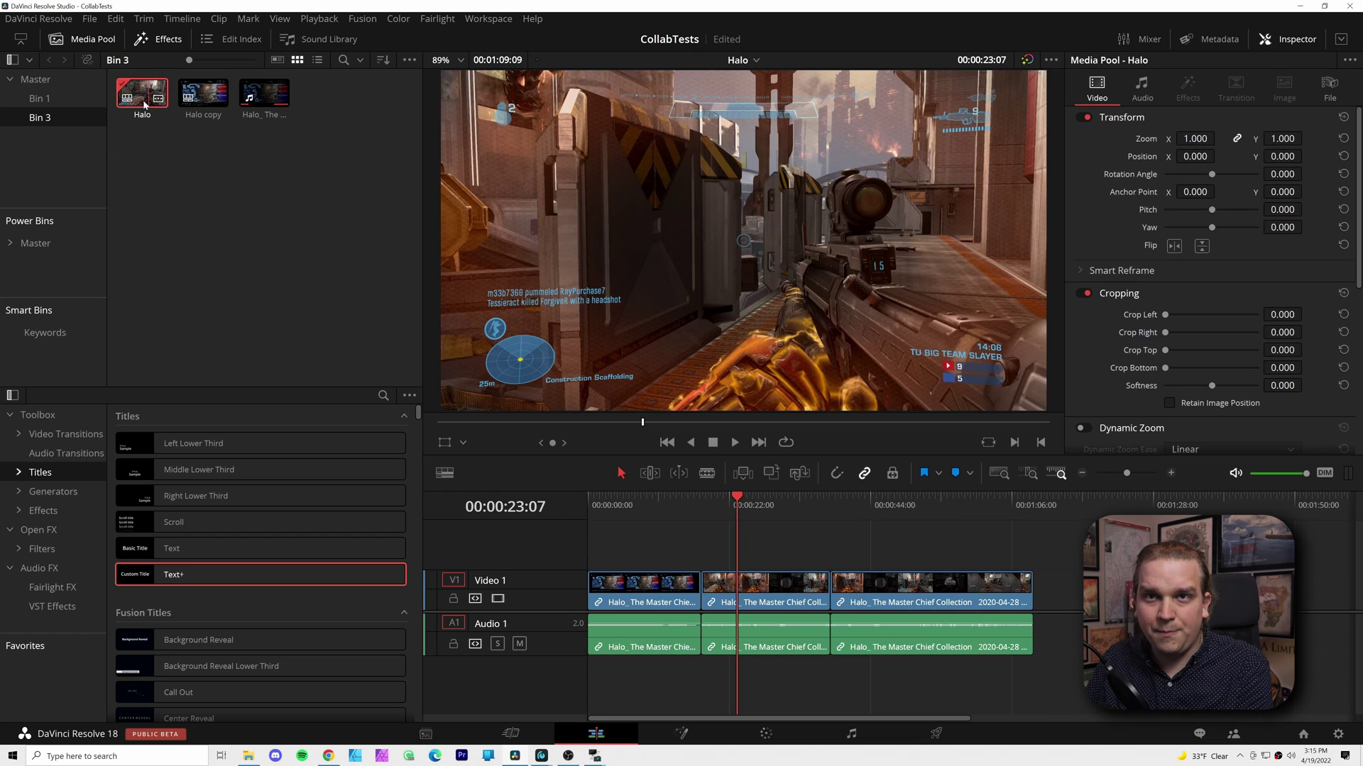
left_click(56, 96)
left_click(203, 204)
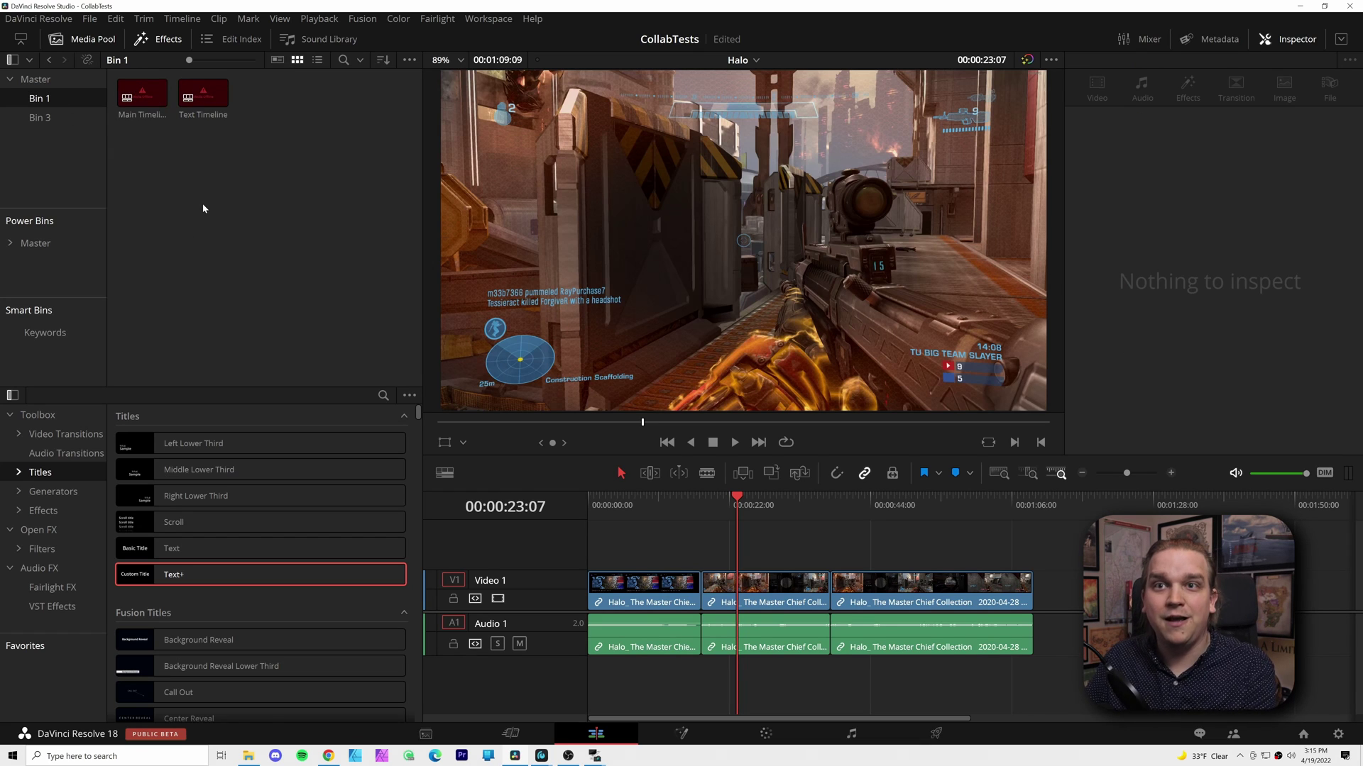
key("ctrl+v")
left_click(149, 106)
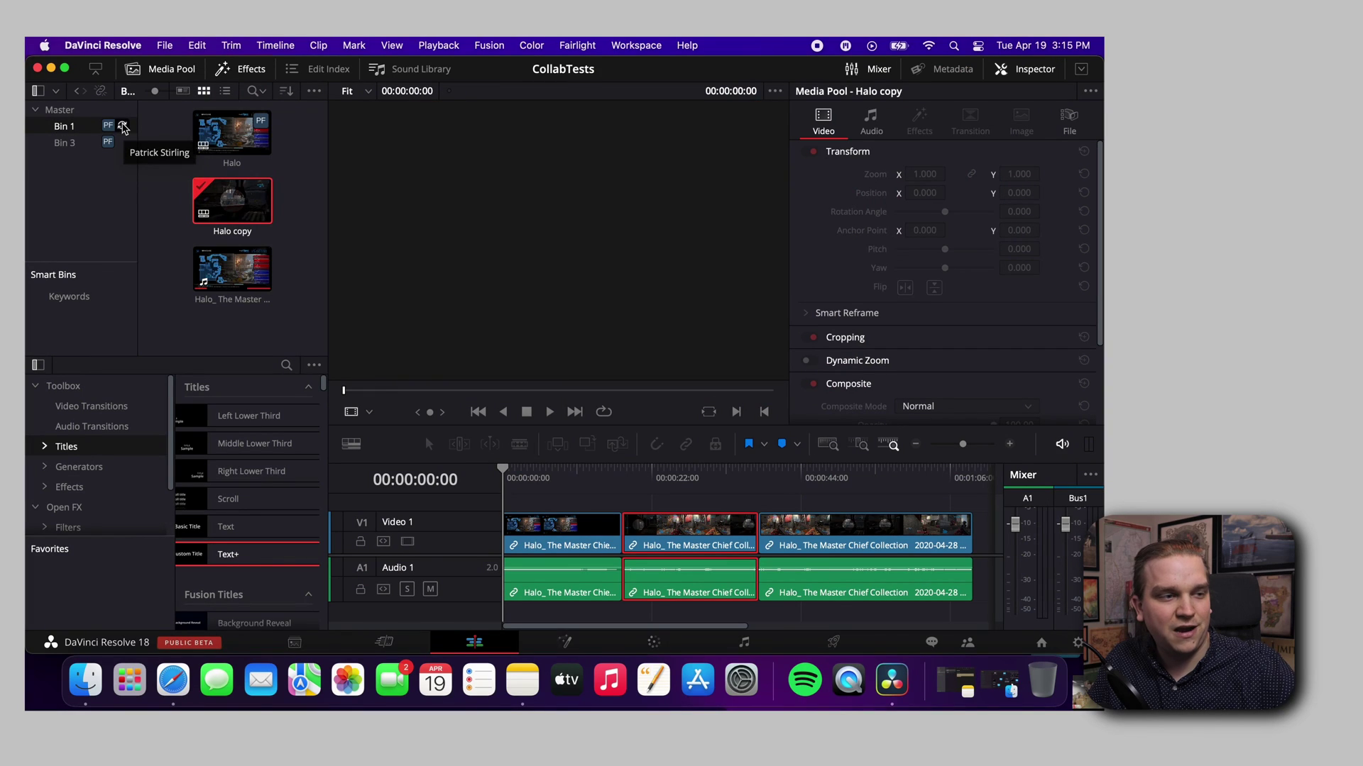
Refresh Bin 1 and select the edit point between the first and second Halo clips
left_click(124, 128)
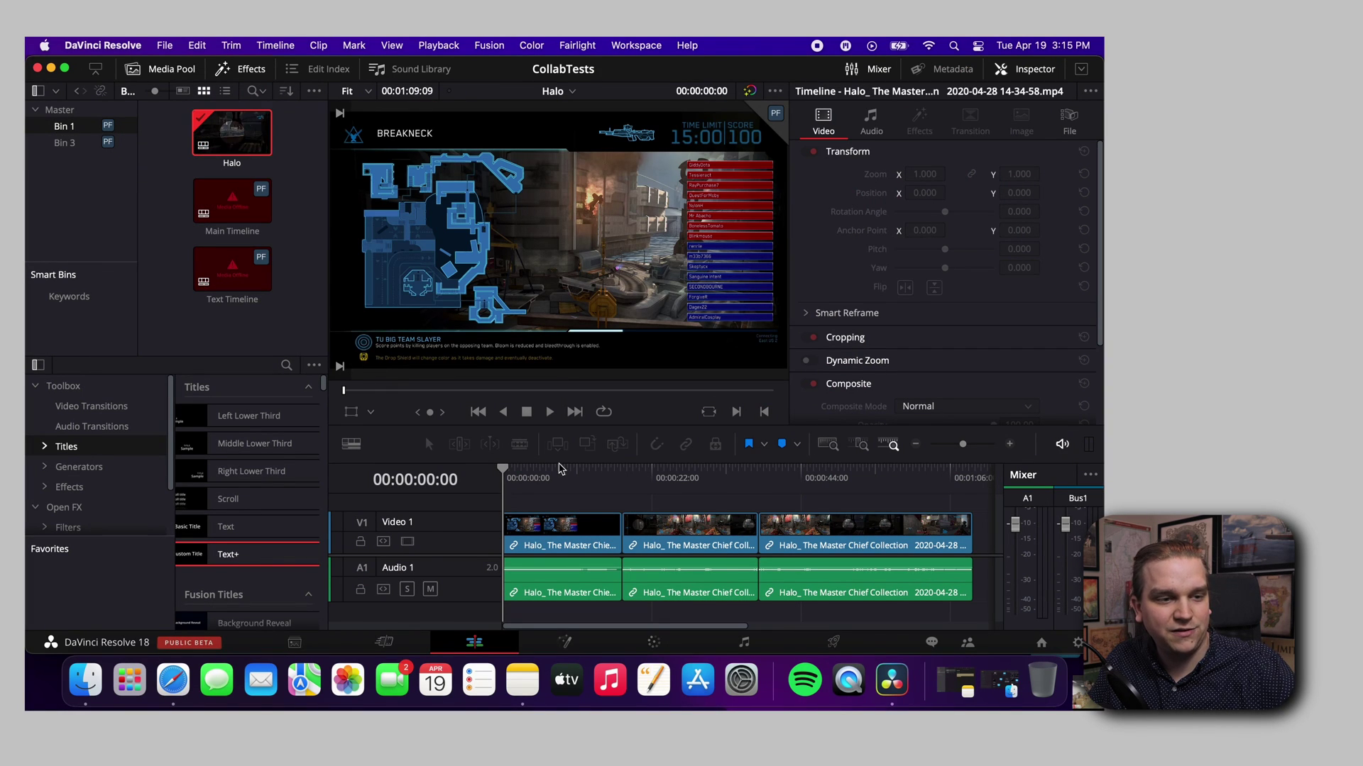
left_click(554, 486)
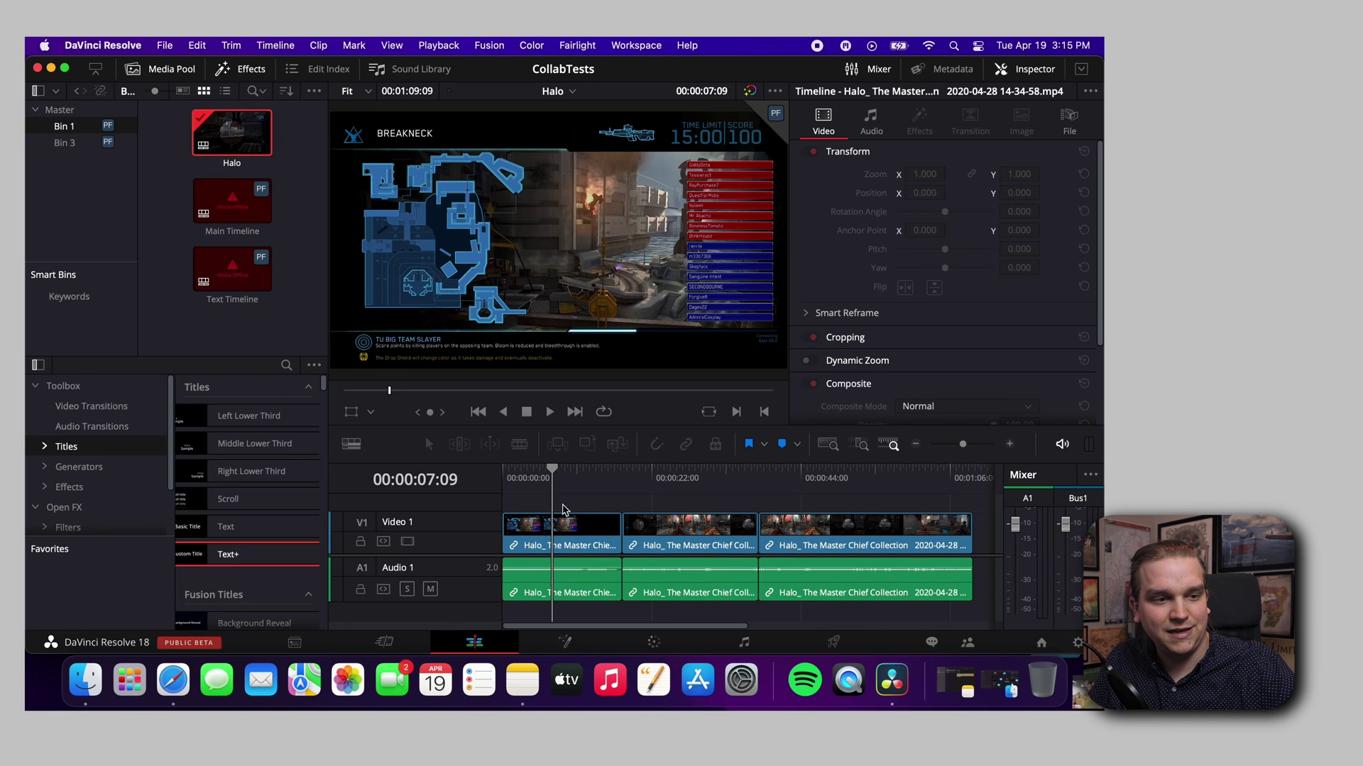
left_click(620, 544)
left_click(632, 543)
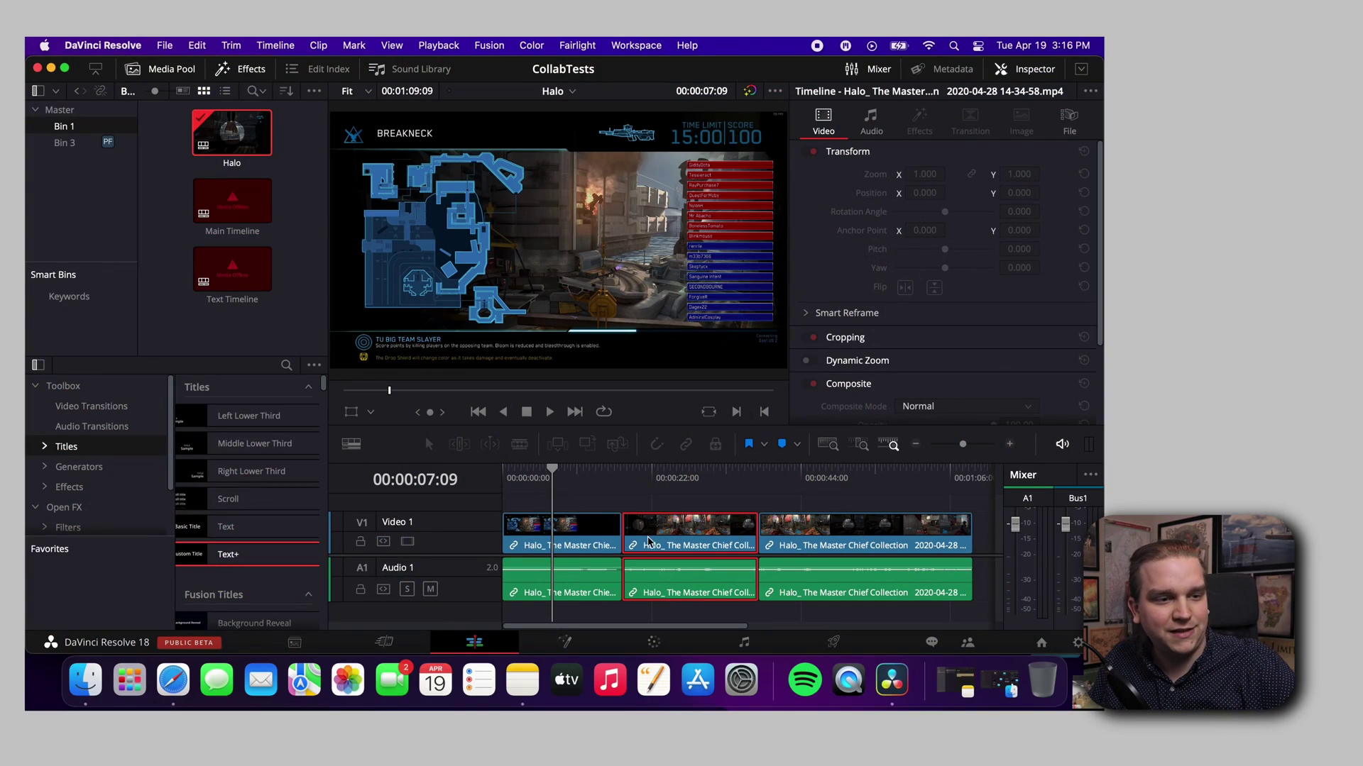
Trim the first clip into the second, undo and redo, then ripple-trim the first clip shorter
left_click_drag(622, 529, 639, 529)
key("super+z")
key("super+z")
key("super+z")
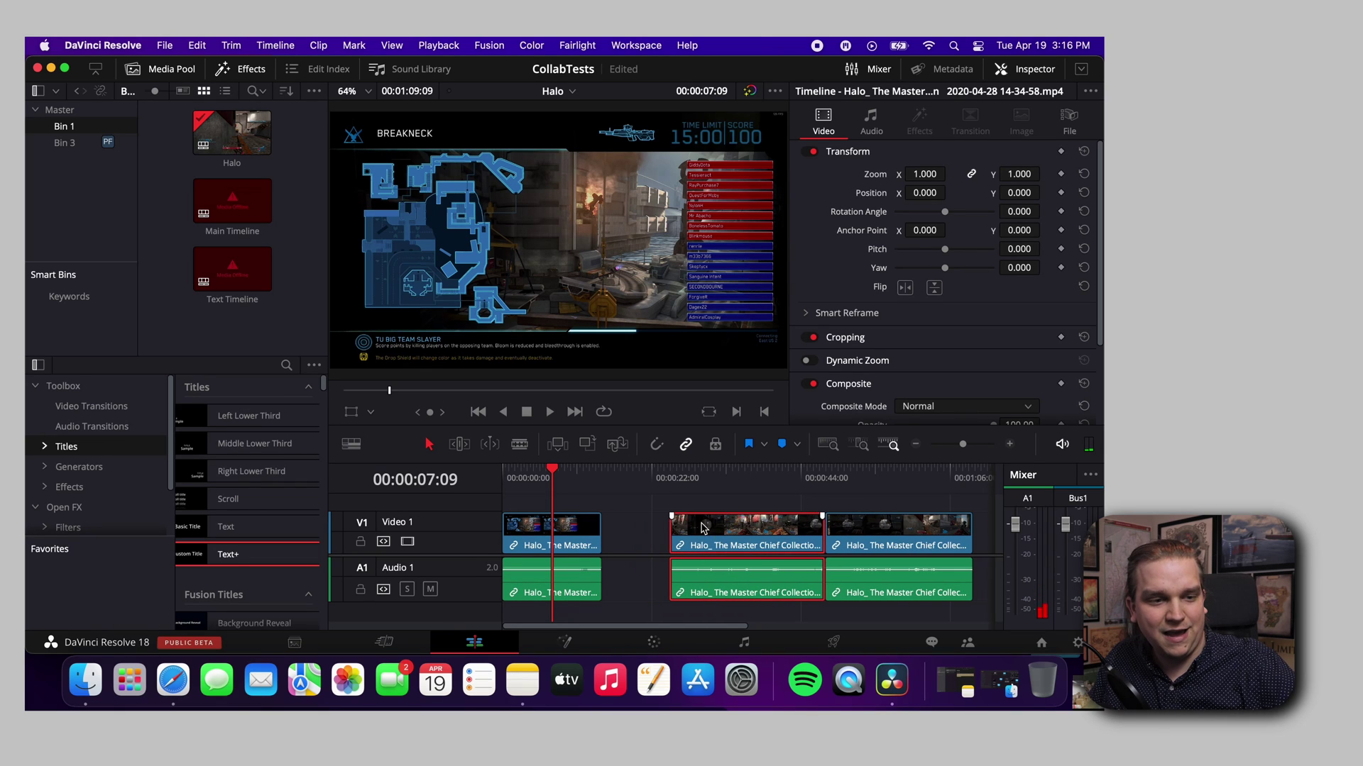
key("super+shift+z")
key("super+shift+z")
key("super+shift+z")
left_click(864, 543)
left_click_drag(717, 528, 569, 529)
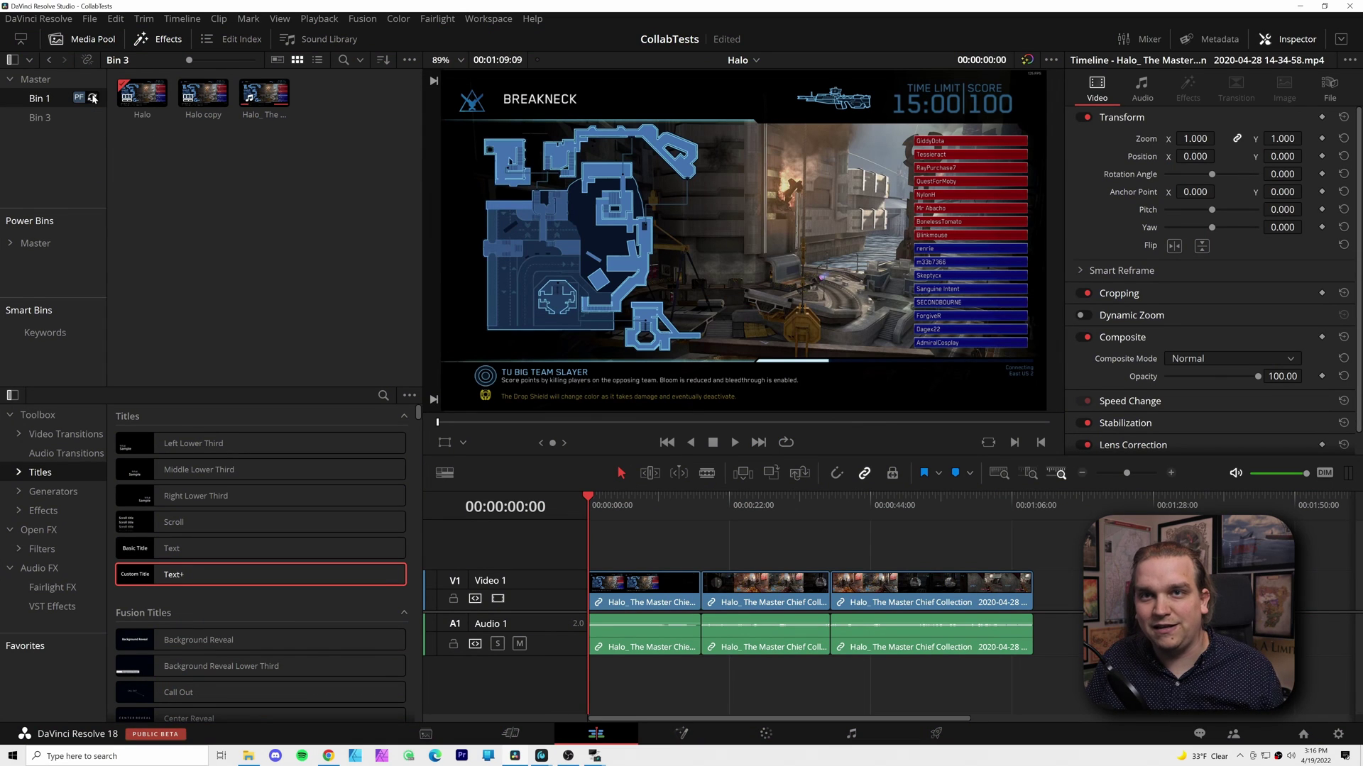
Open the Halo timeline from Bin 1 and scrub through it to about 30 seconds
left_click(86, 100)
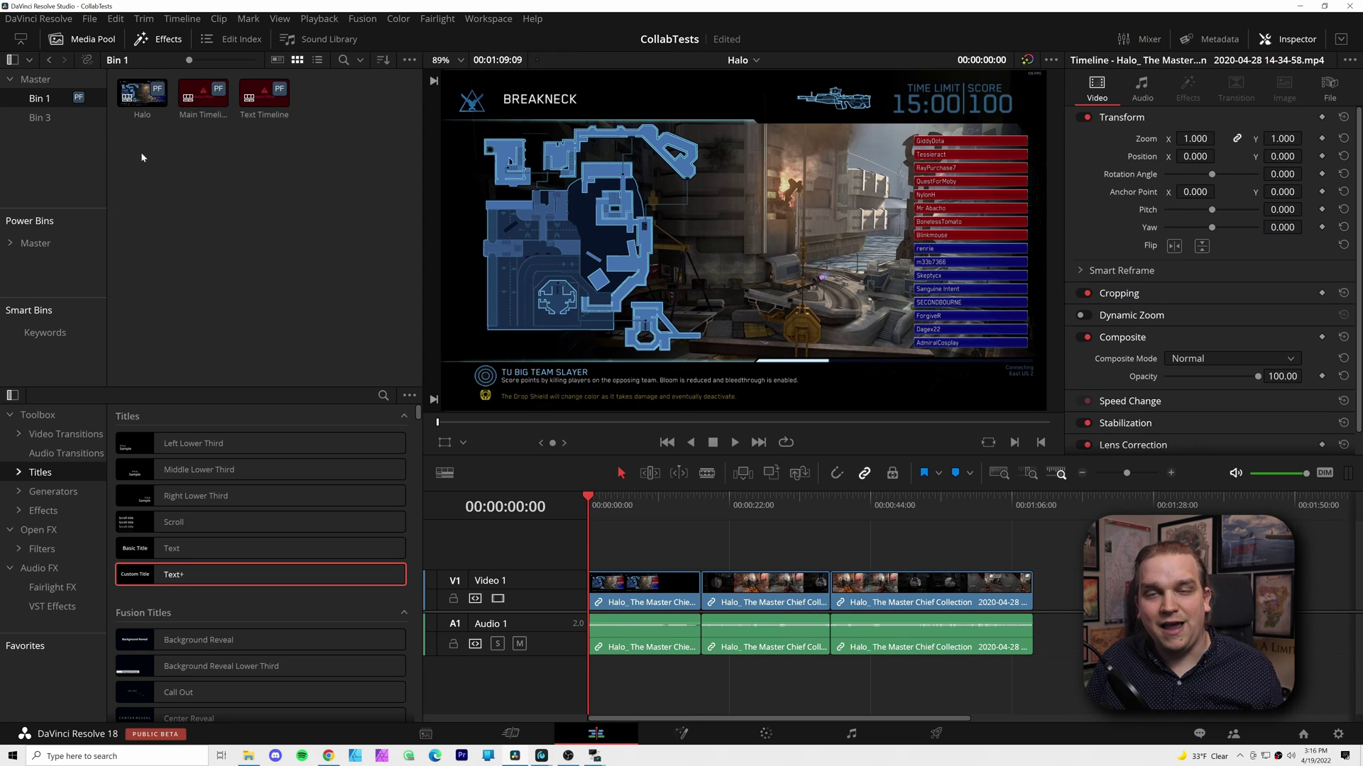
left_click(141, 93)
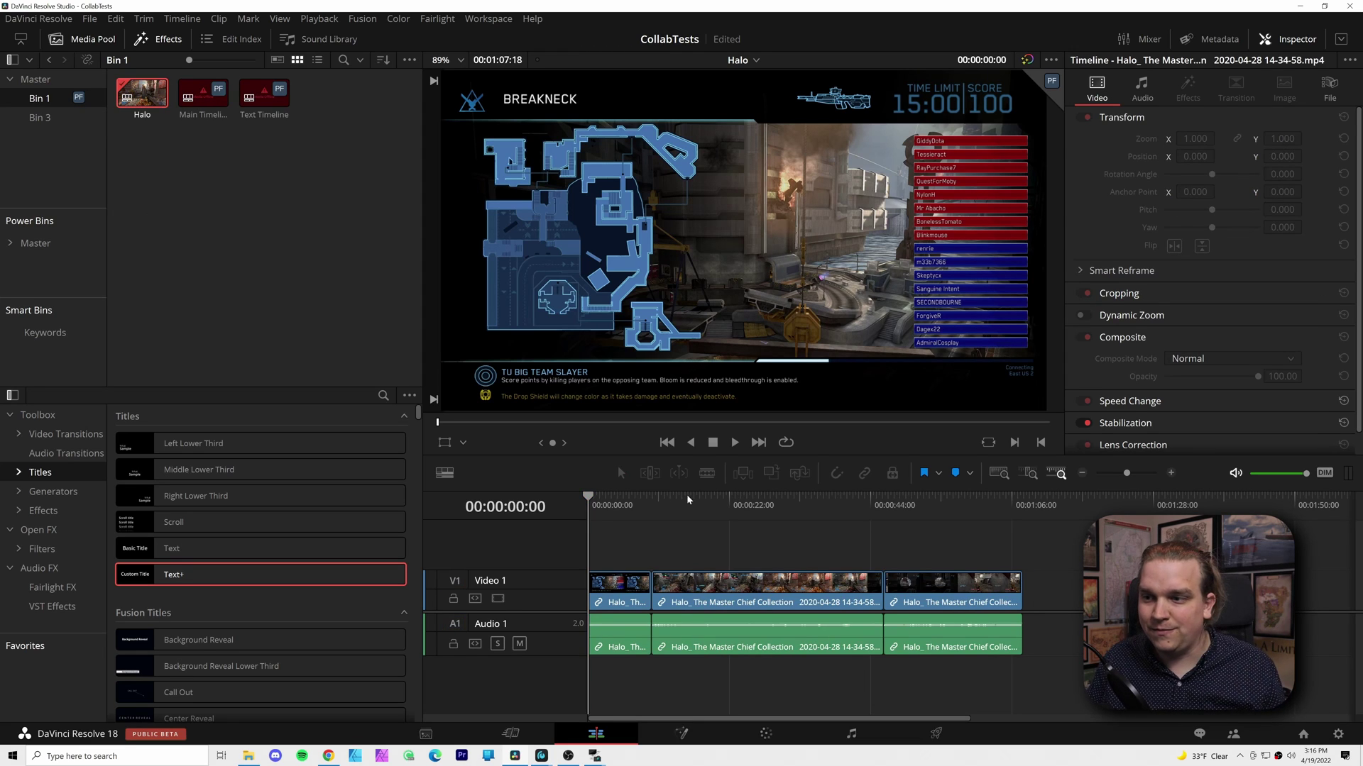
left_click_drag(614, 523, 783, 523)
left_click(801, 582)
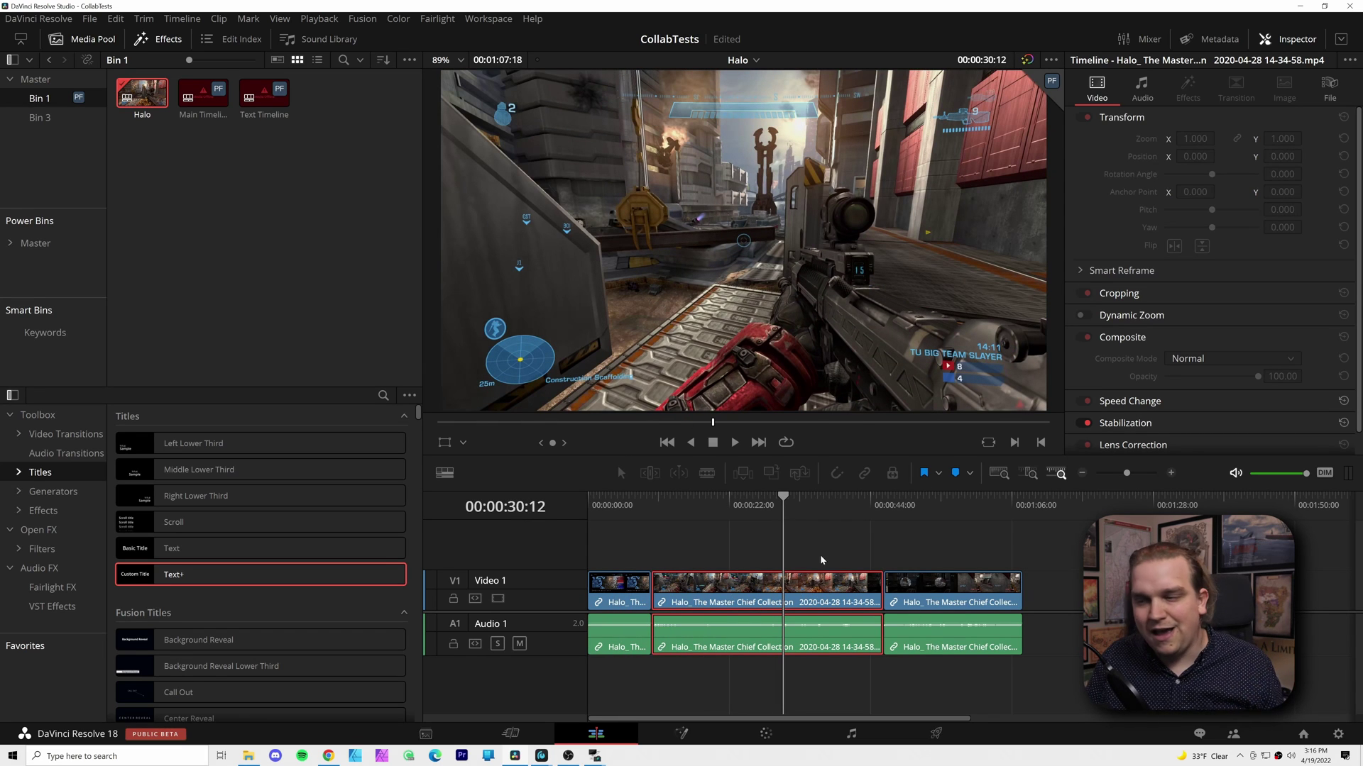
left_click(849, 542)
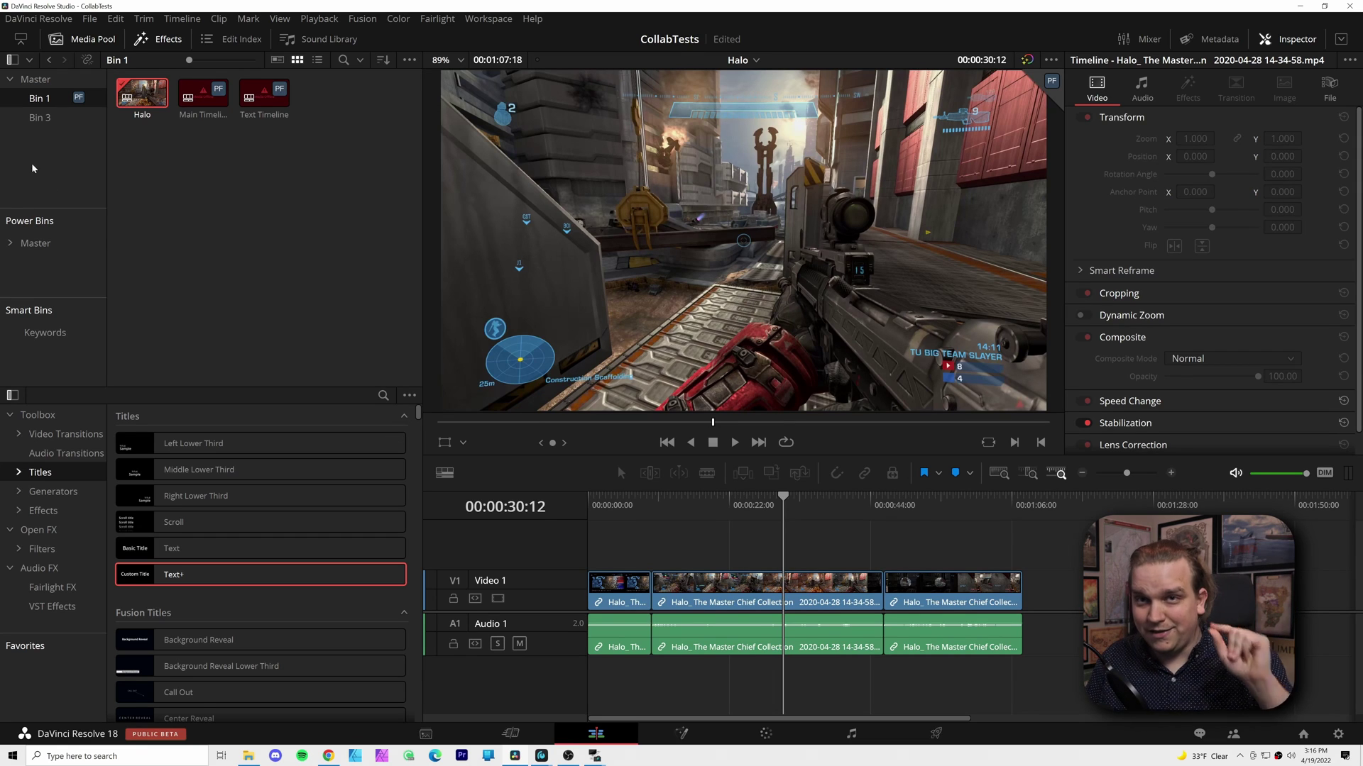
Switch to Bin 3 and back to Bin 1, then bring up the Halo timeline's context menu
left_click(37, 119)
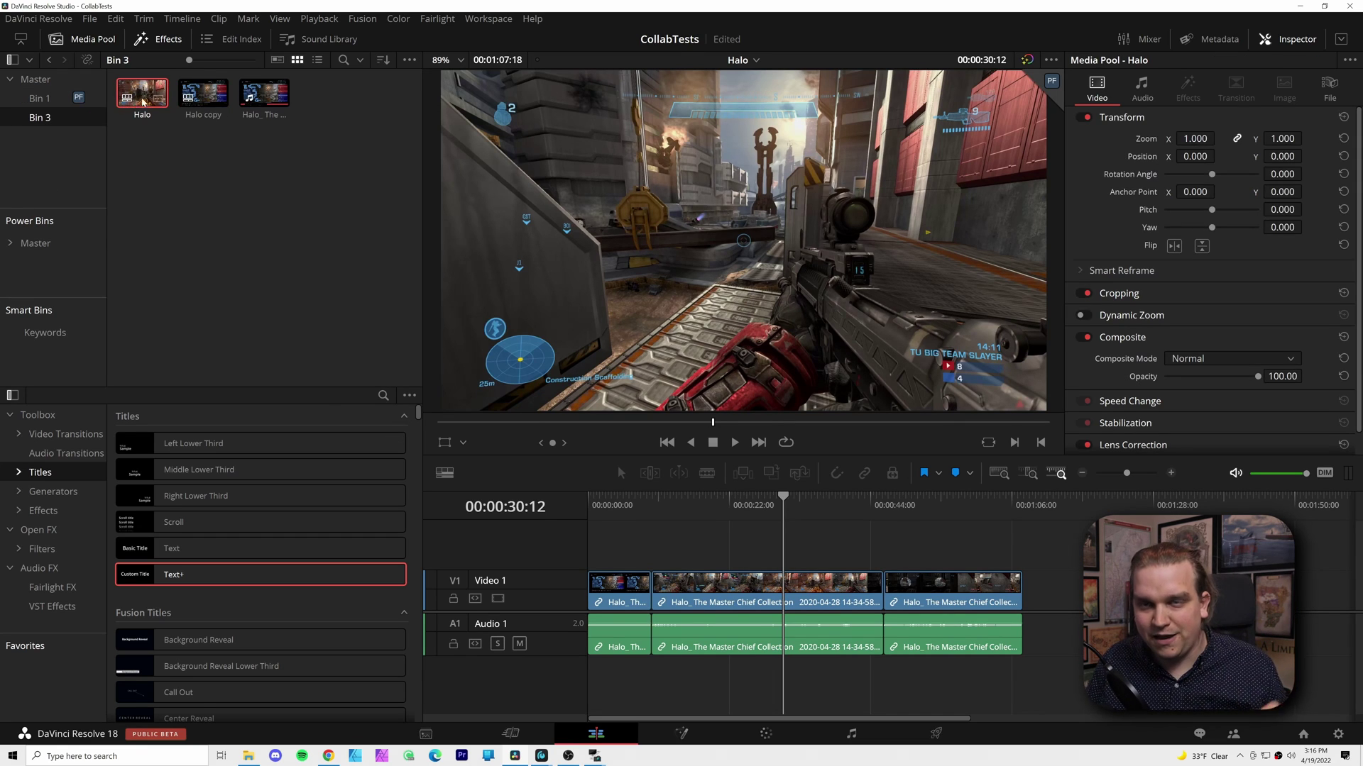
left_click(39, 100)
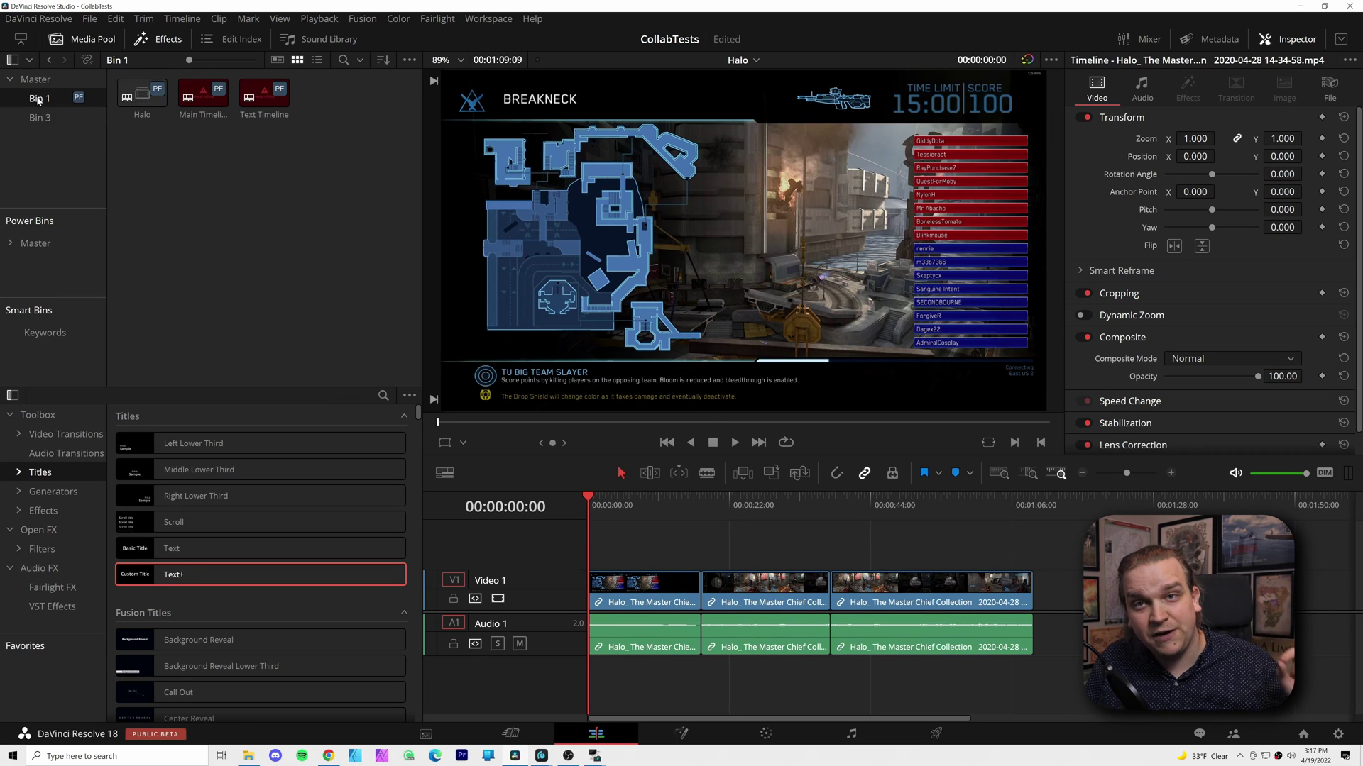
right_click(136, 90)
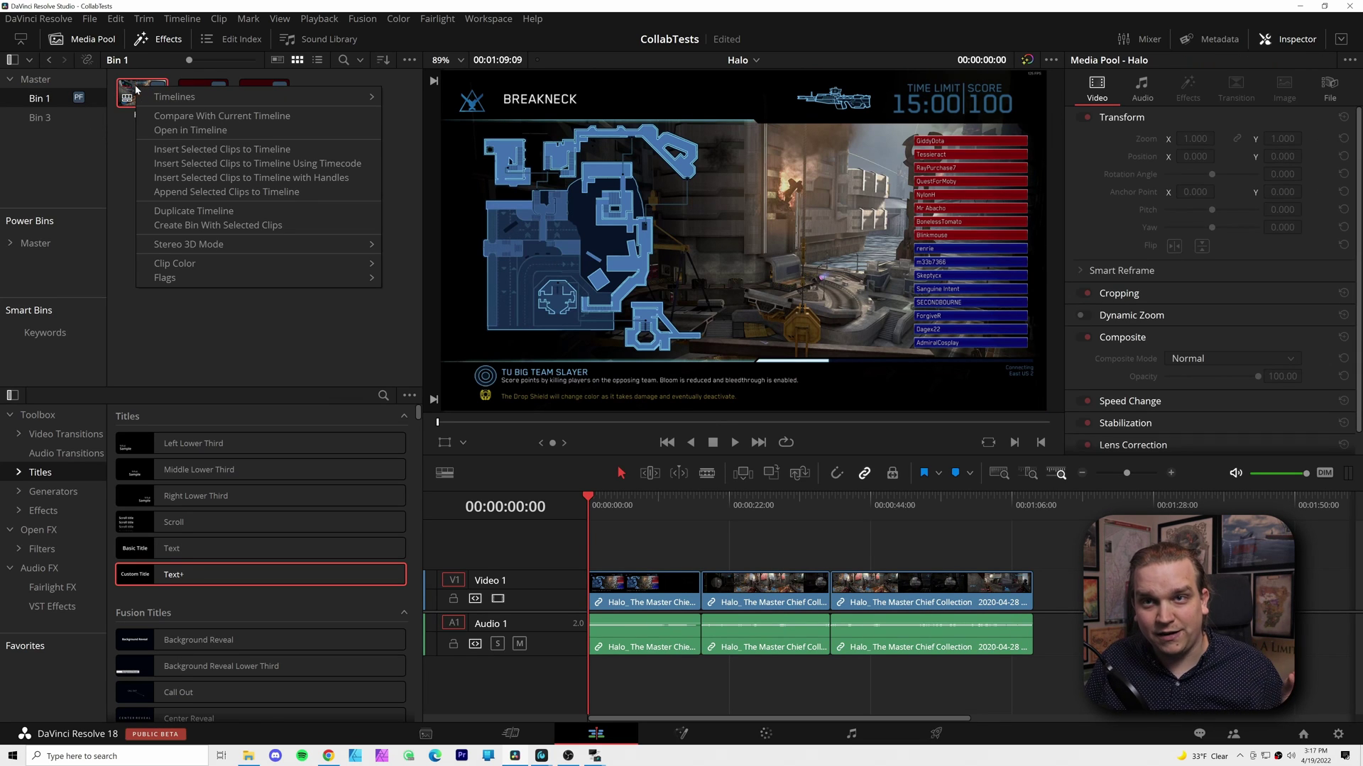
Compare the Halo timeline with the current timeline and zoom out the Timelines Diff view
left_click(176, 116)
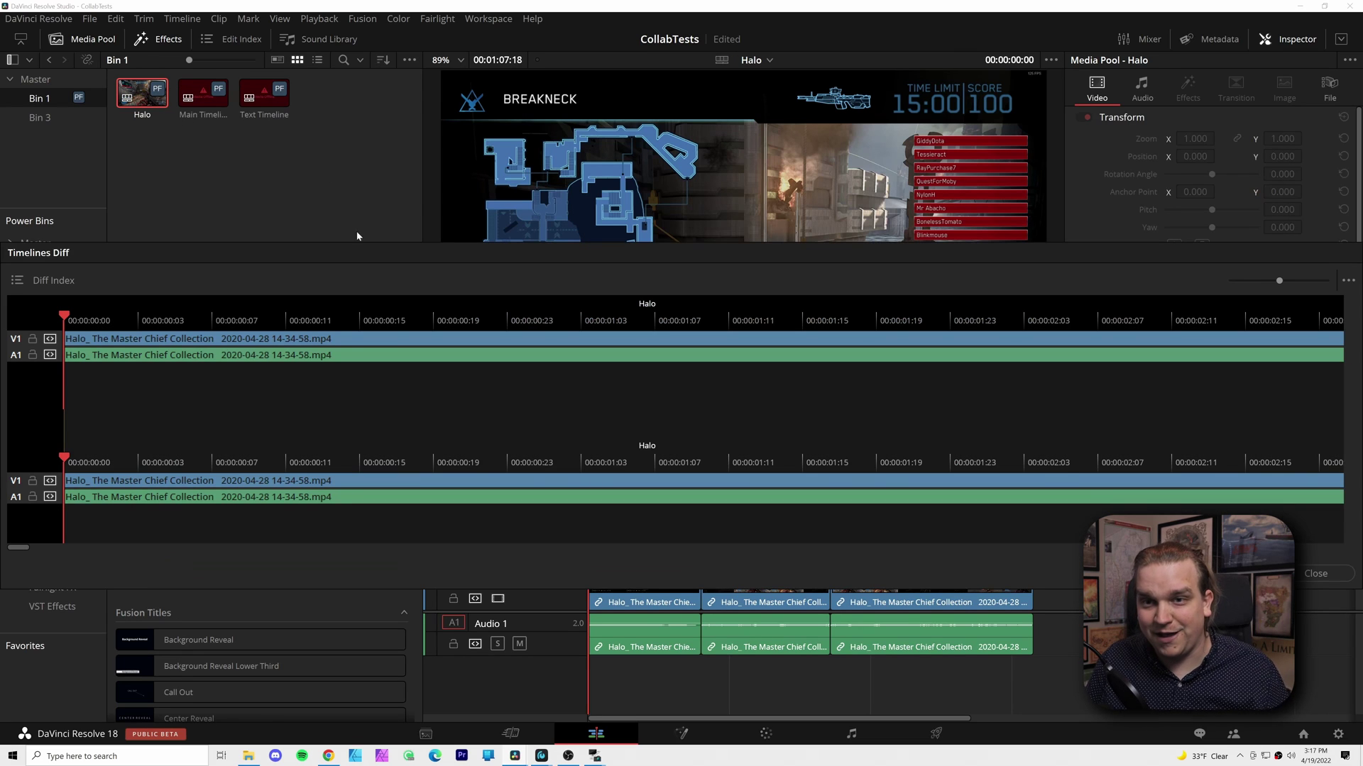
left_click_drag(1278, 283, 1248, 283)
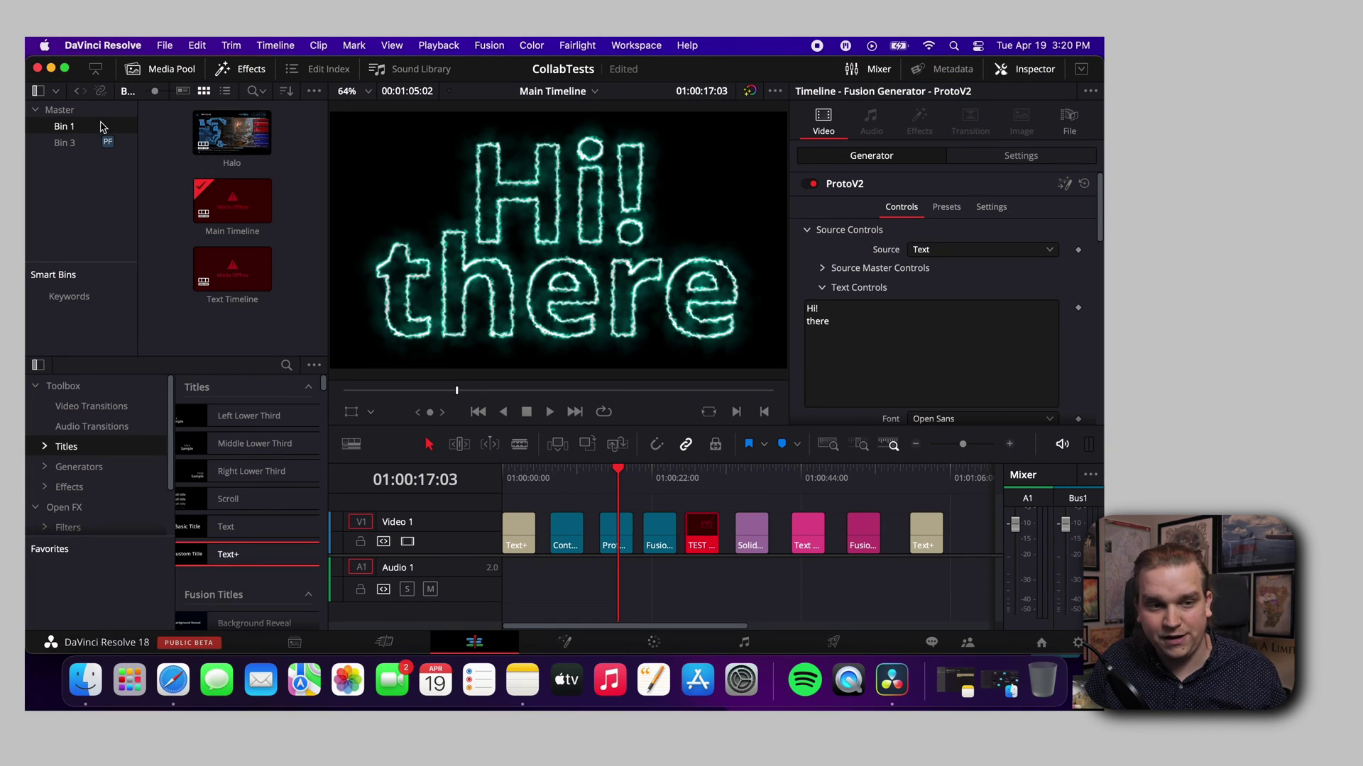
In Bin 3, unlock the Halo timeline via Timelines > Unlock Timeline and select the middle clip
left_click(66, 144)
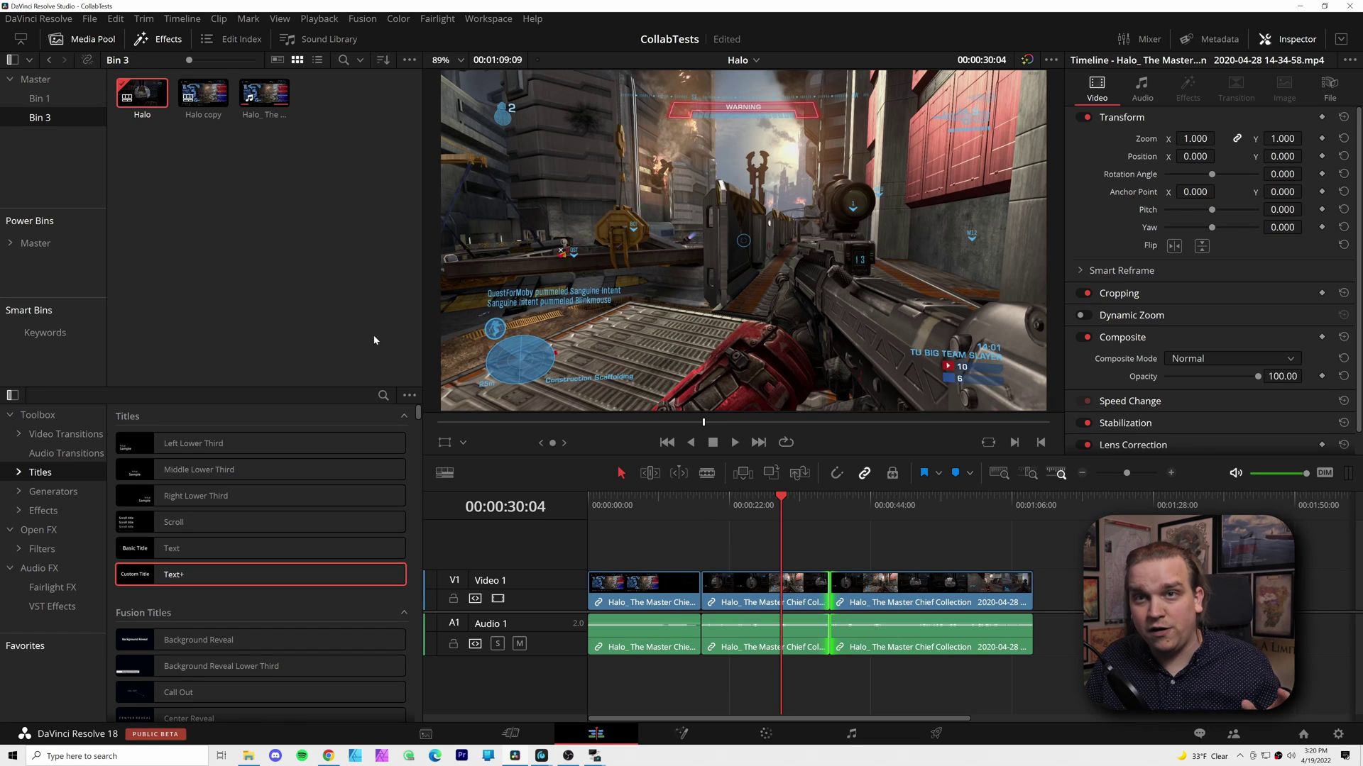
right_click(139, 89)
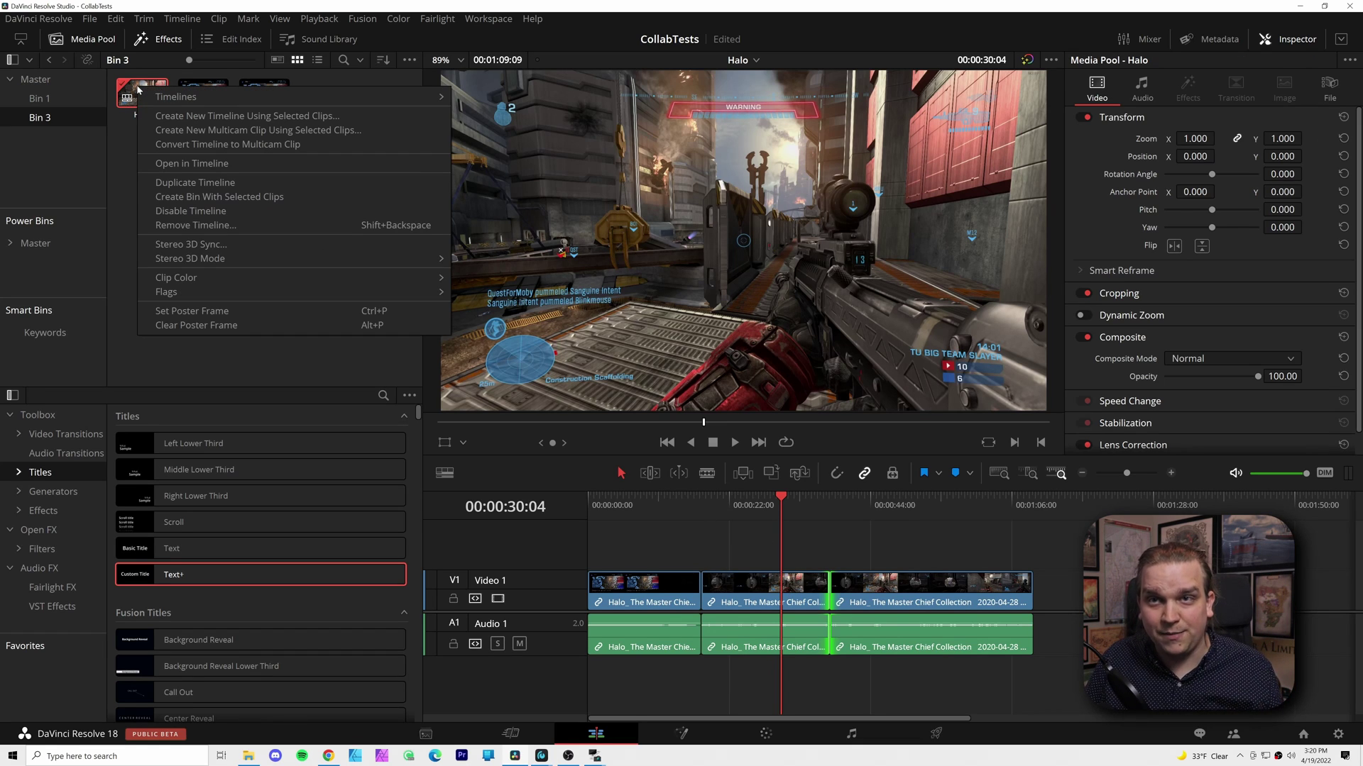
mouse_move(151, 97)
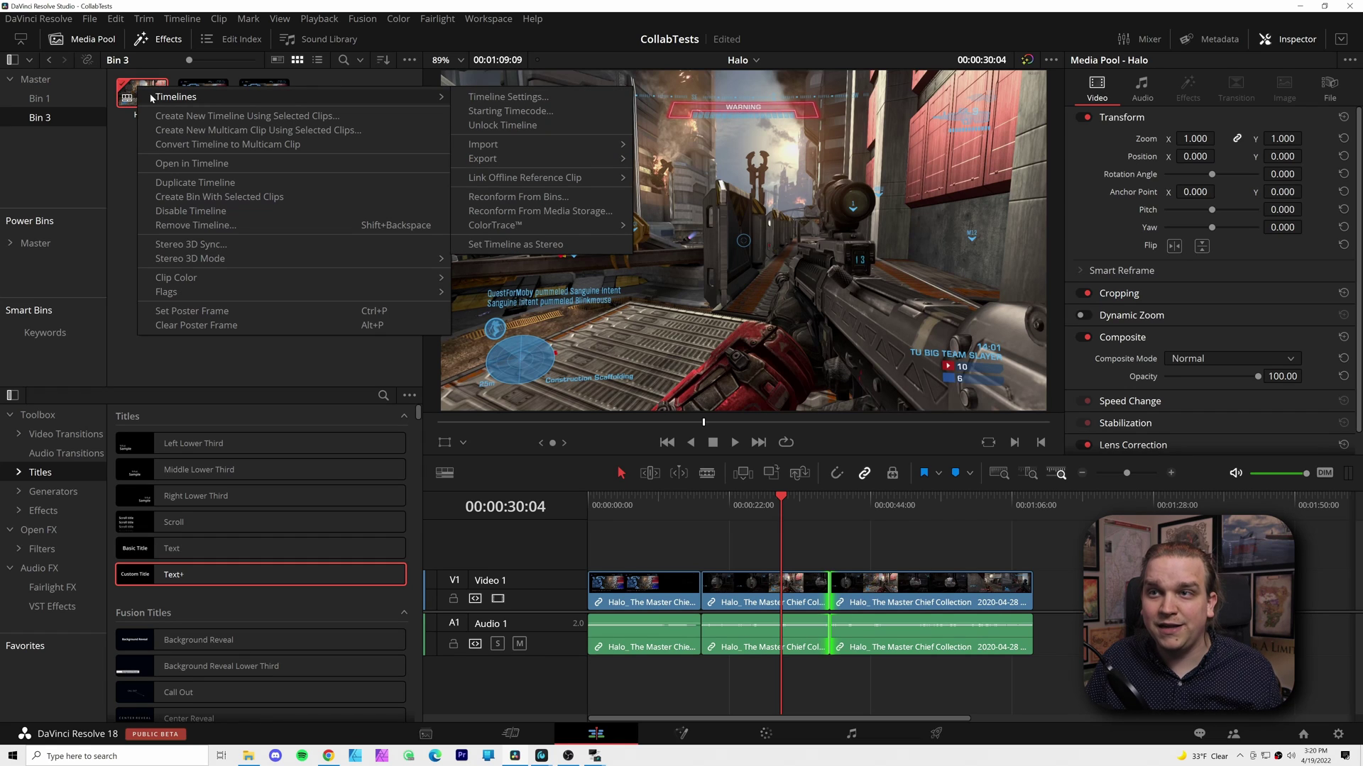
left_click(488, 128)
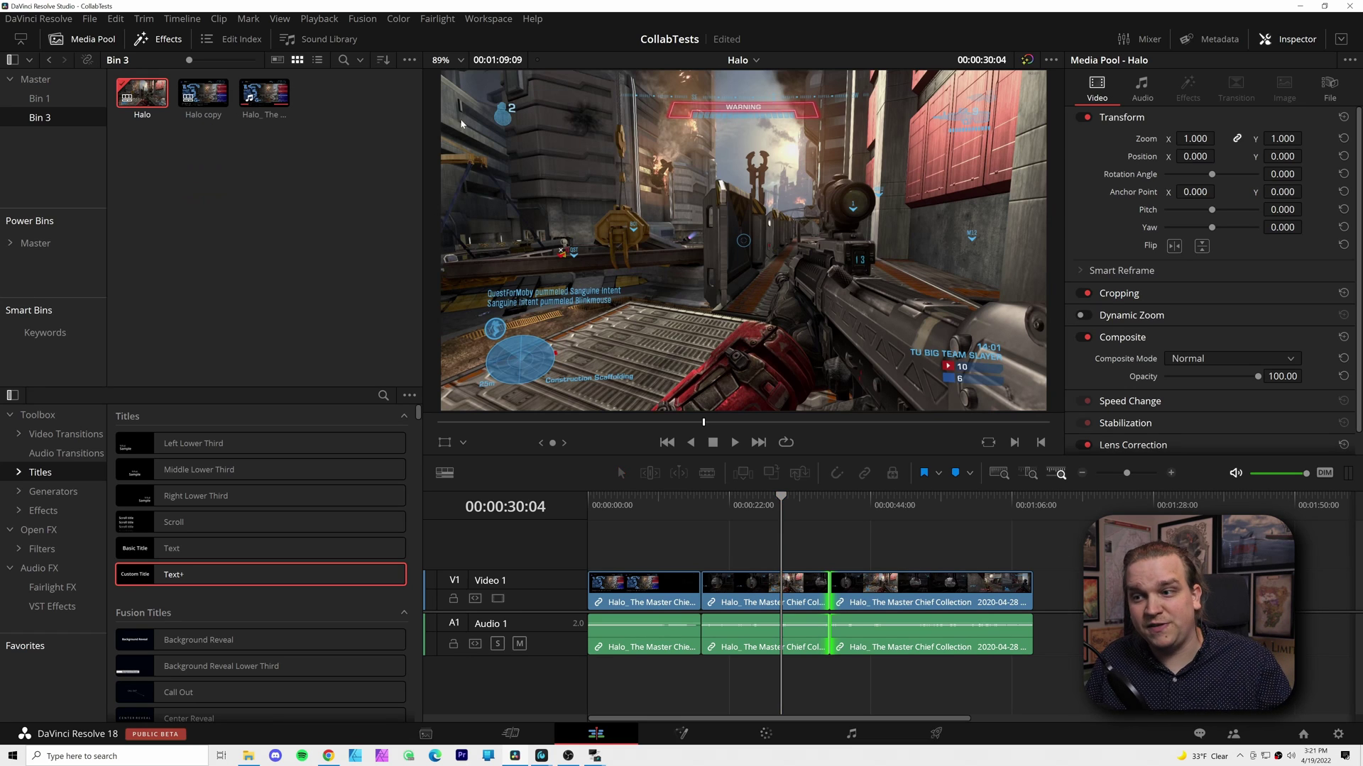
key("shift+v")
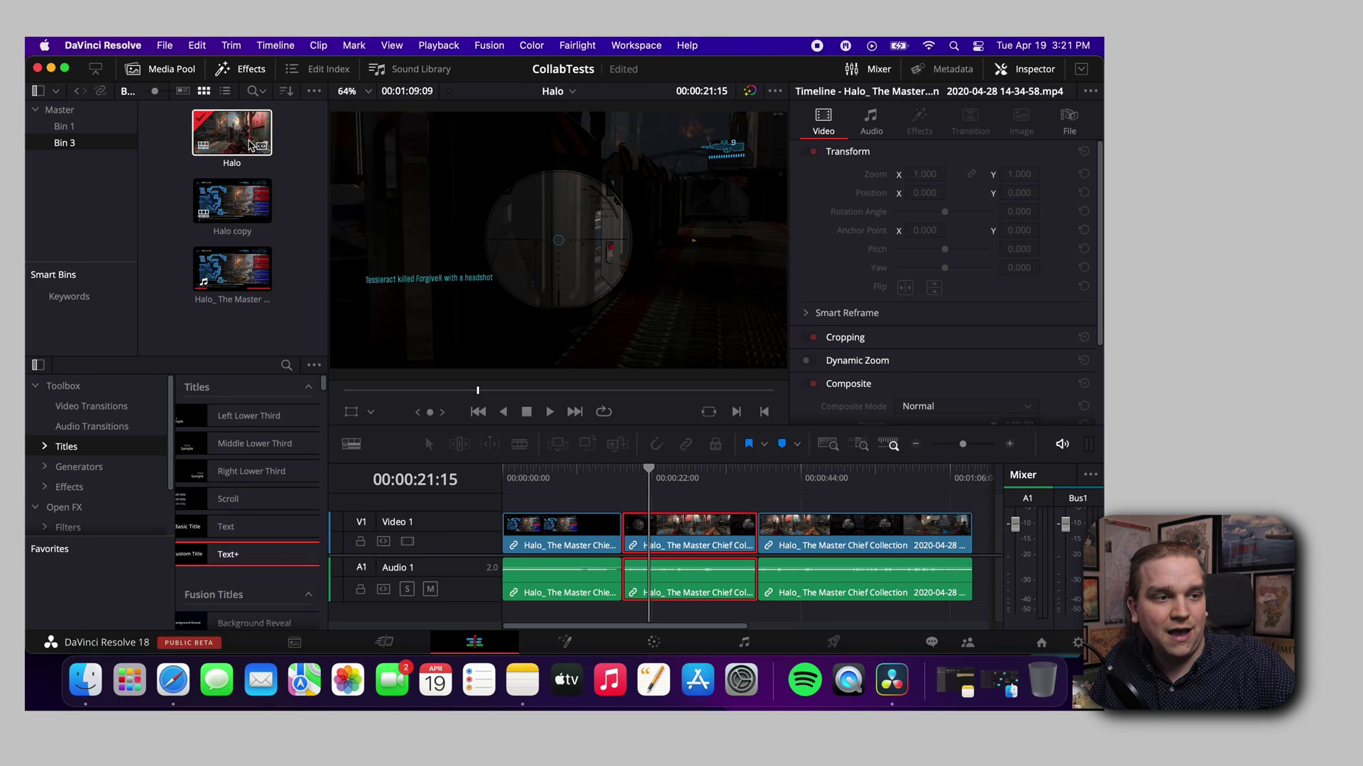
right_click(252, 144)
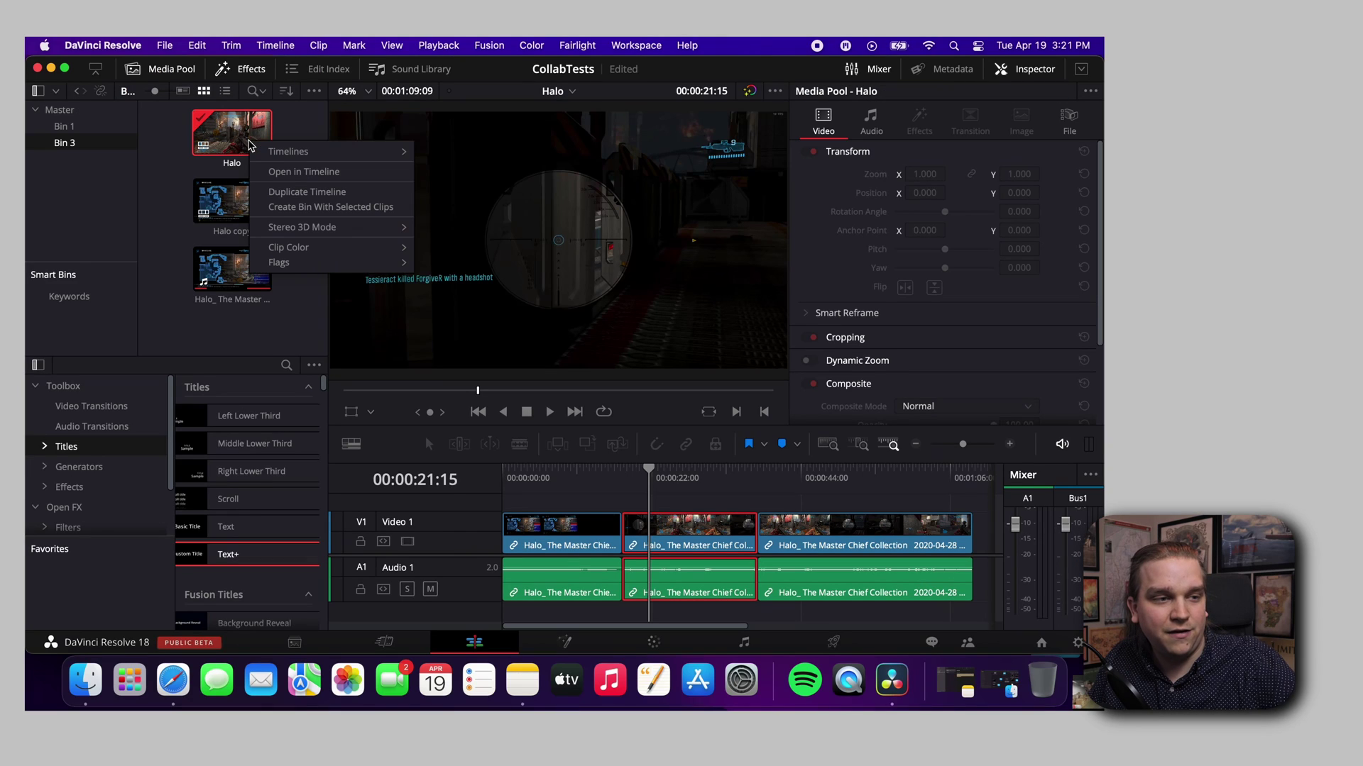
Take the Halo timeline lock, lengthen its middle clip, and send 'hi' in Collaboration Chat
mouse_move(277, 151)
left_click(429, 183)
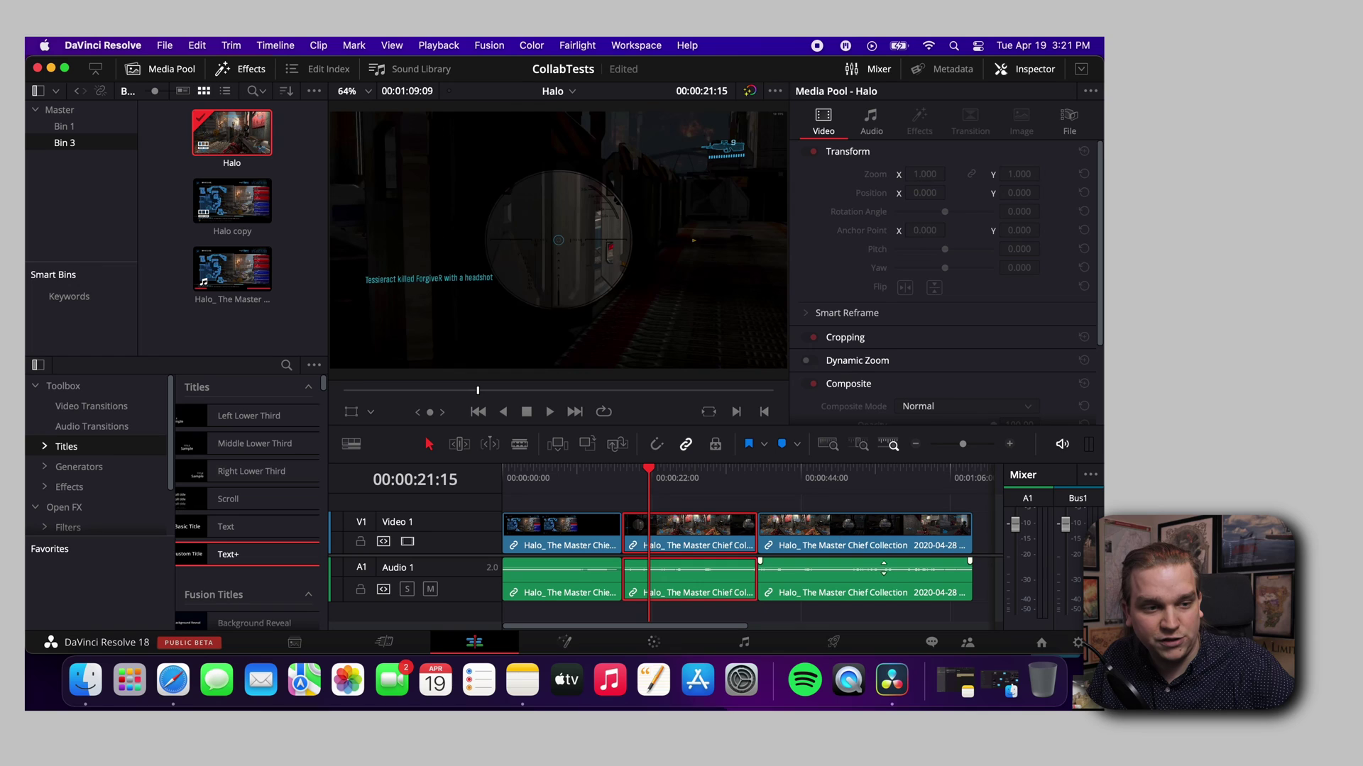
left_click_drag(756, 523, 801, 541)
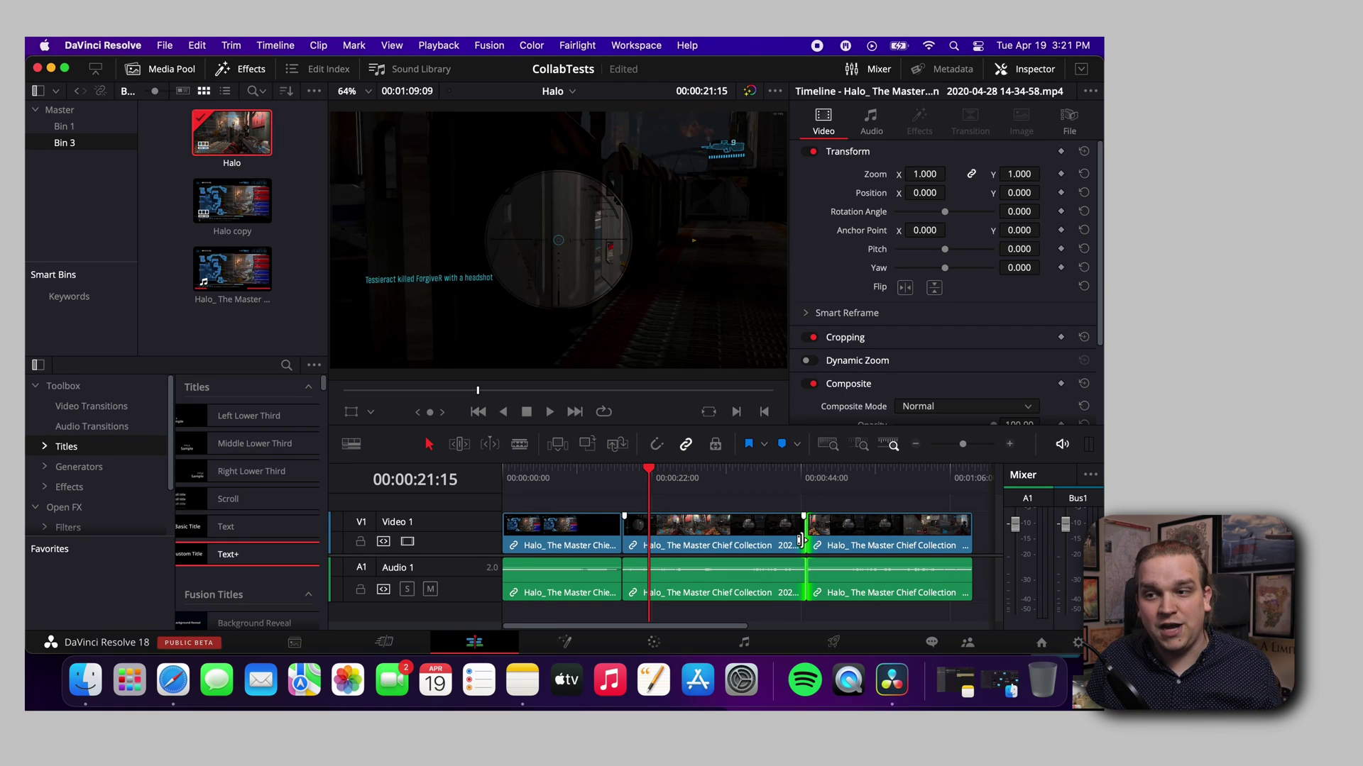
type("hi")
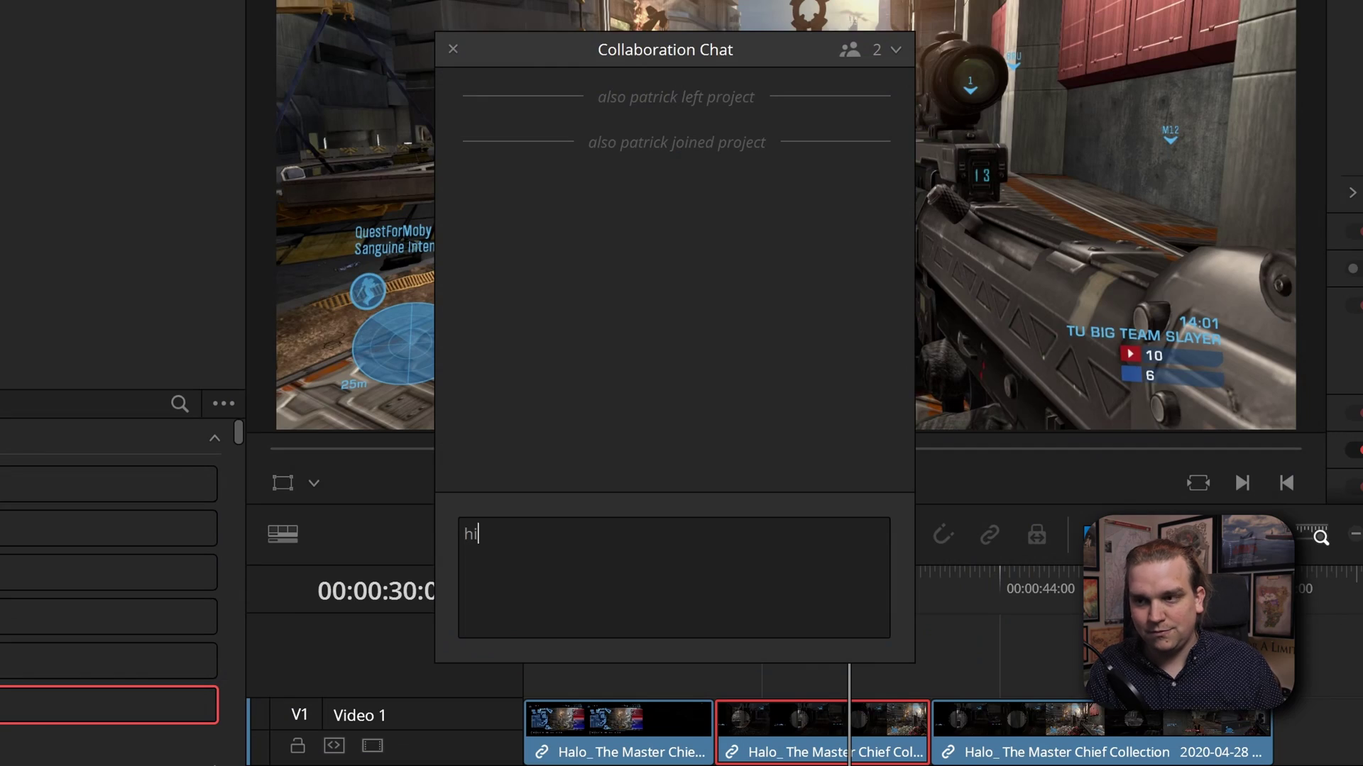
key("Return")
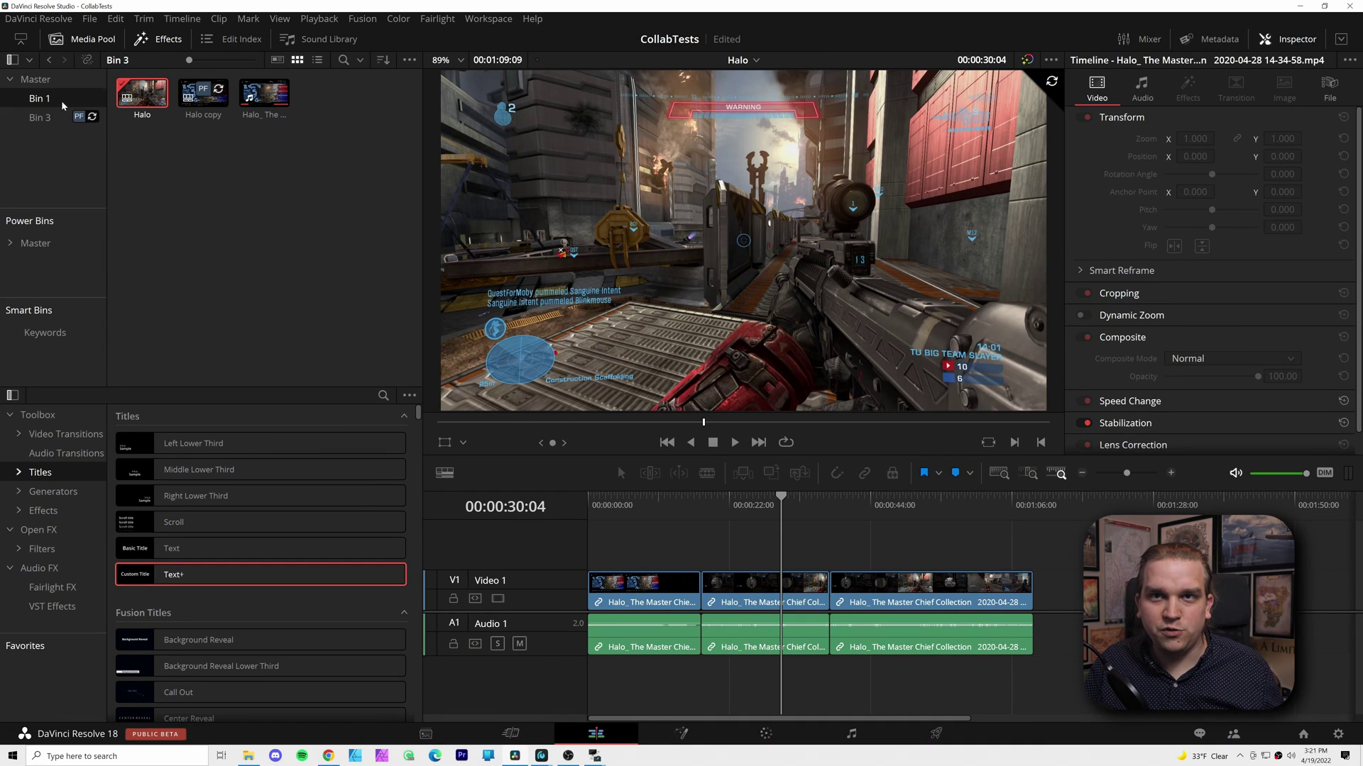
Open the Main Timeline and retype the Text clip's Basic Title as 'however we want'
double_click(197, 95)
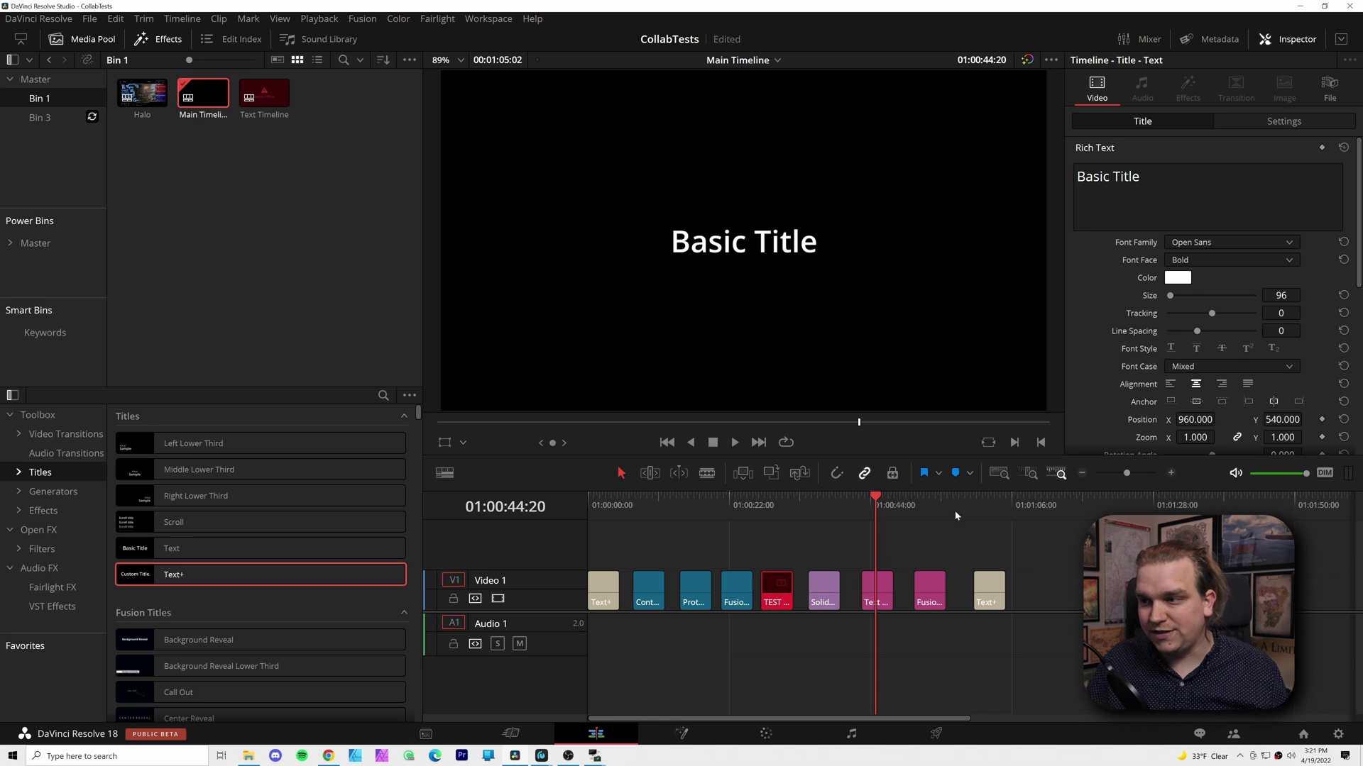
left_click(883, 607)
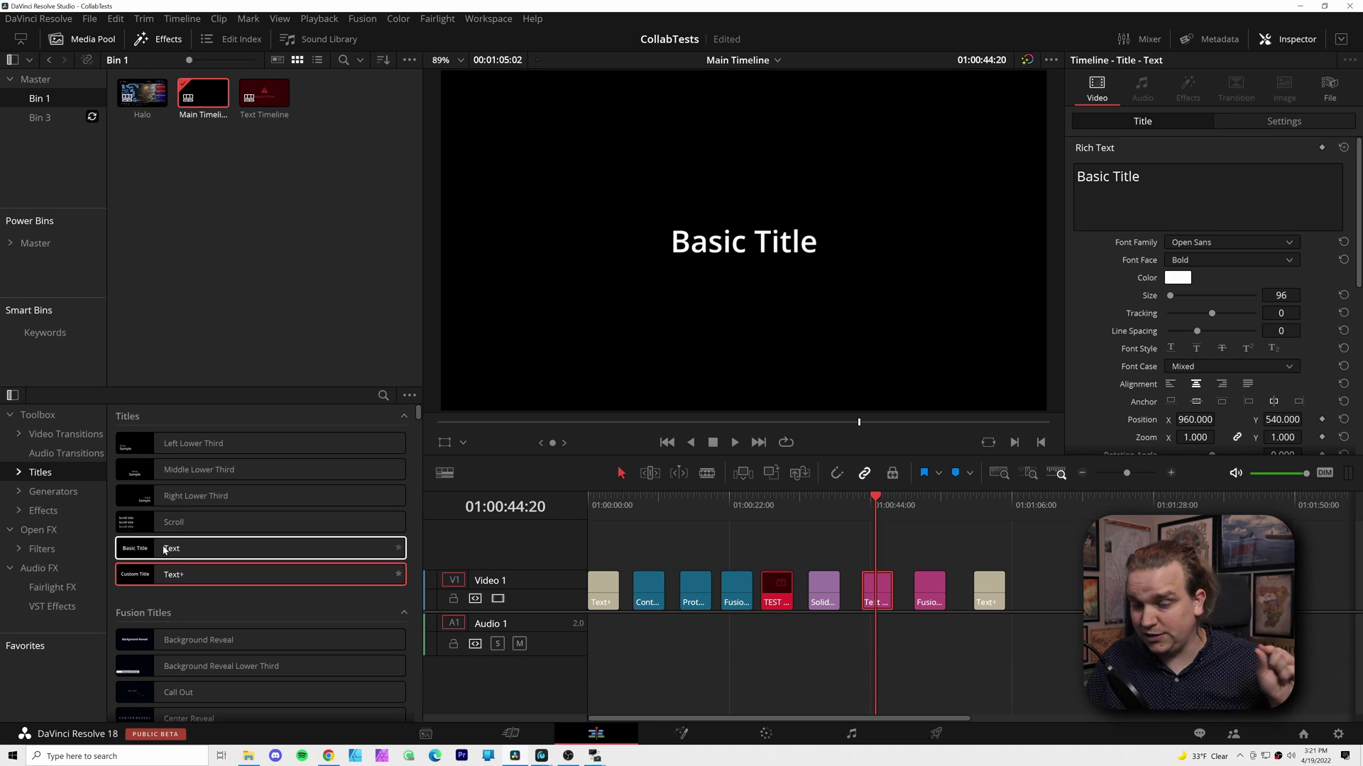
triple_click(1108, 177)
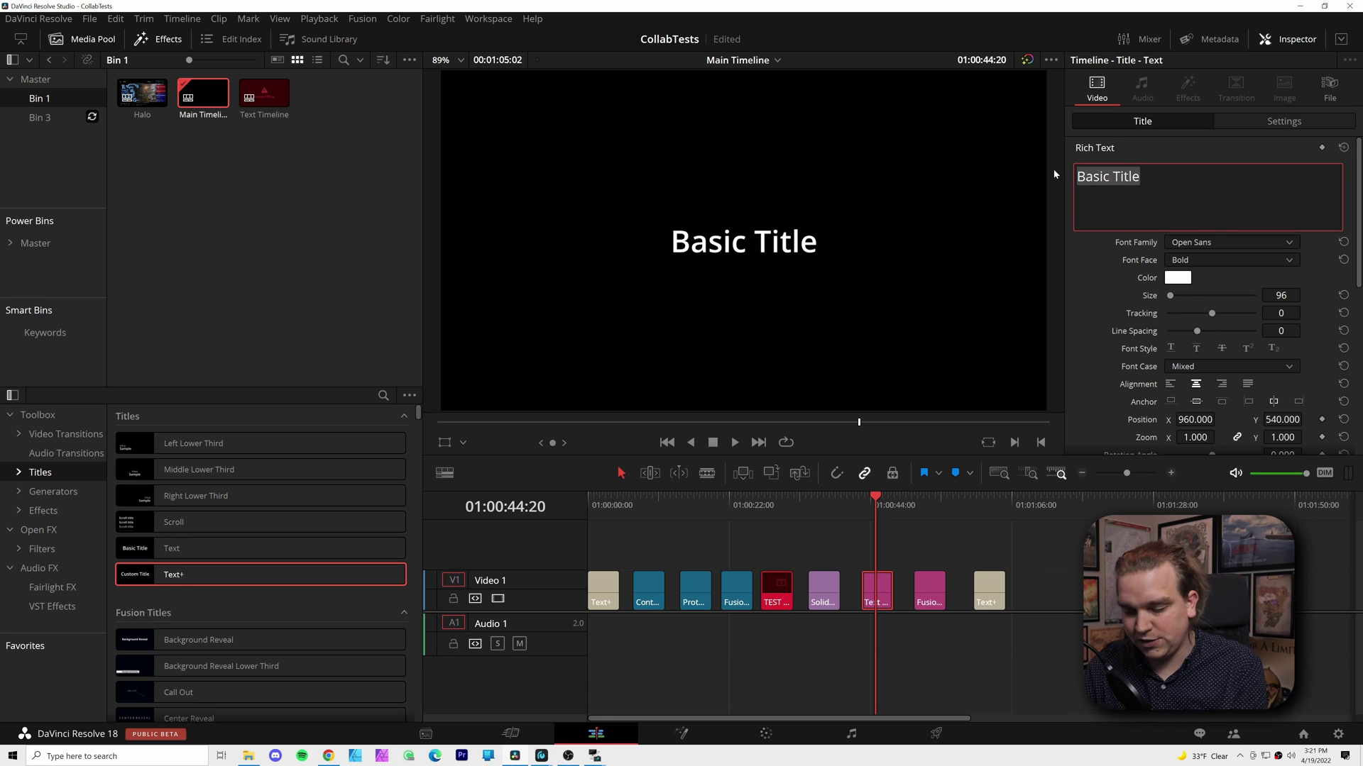
type("however qwe")
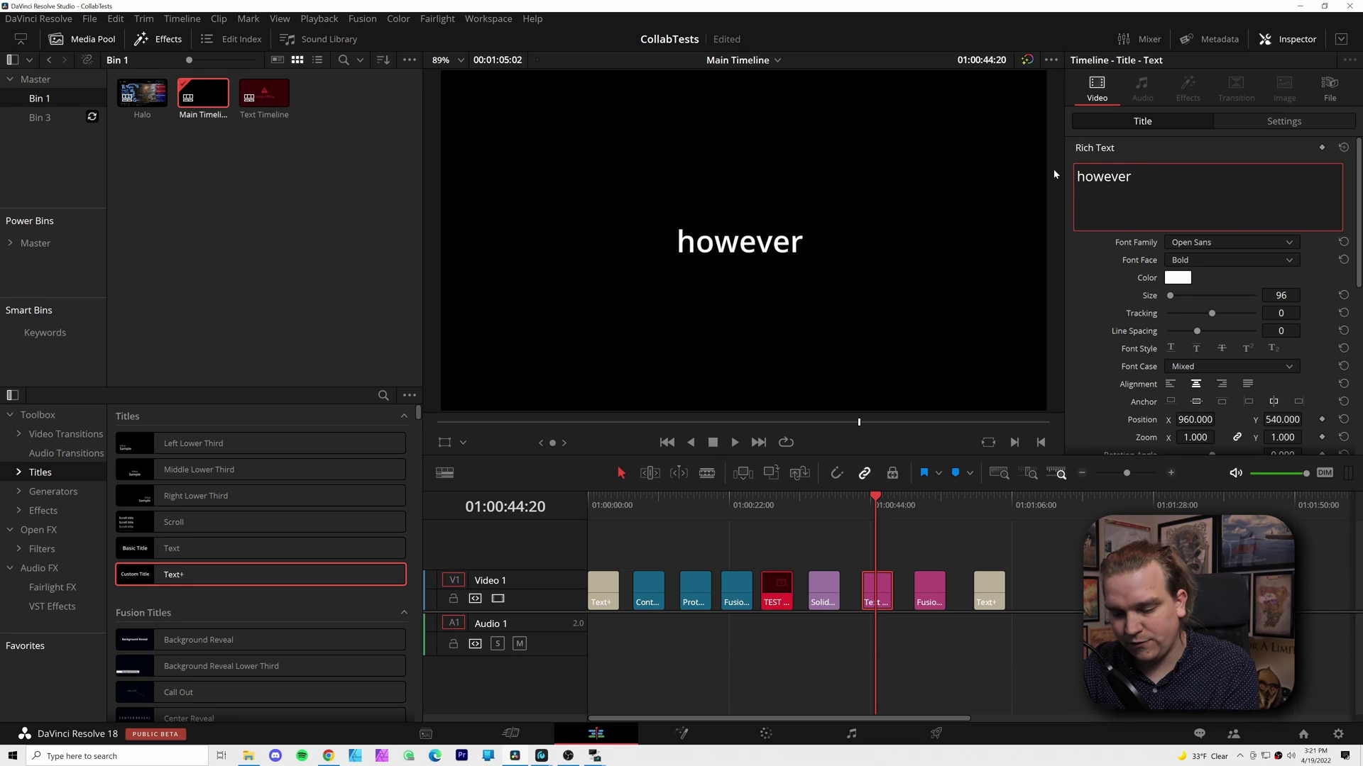
key("BackSpace")
key("BackSpace")
key("BackSpace")
type("we wan")
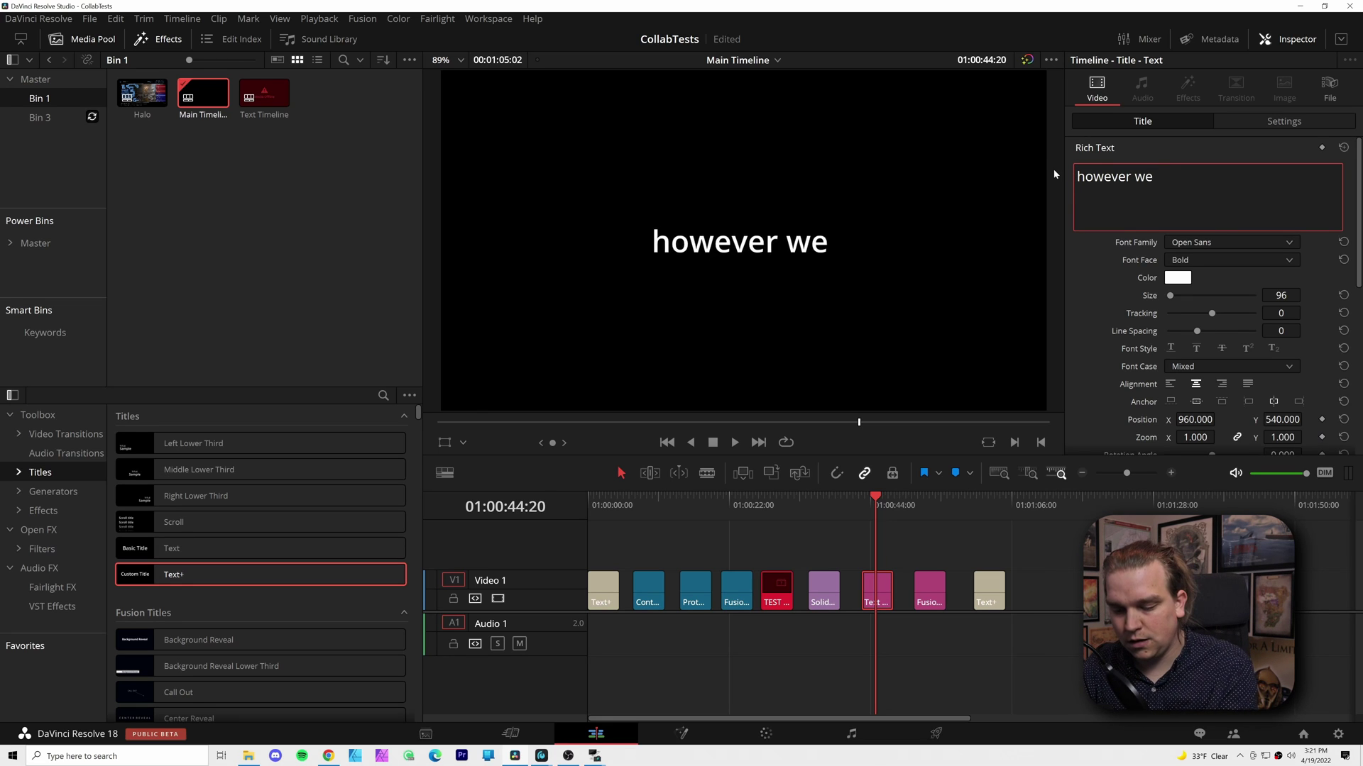
type("t")
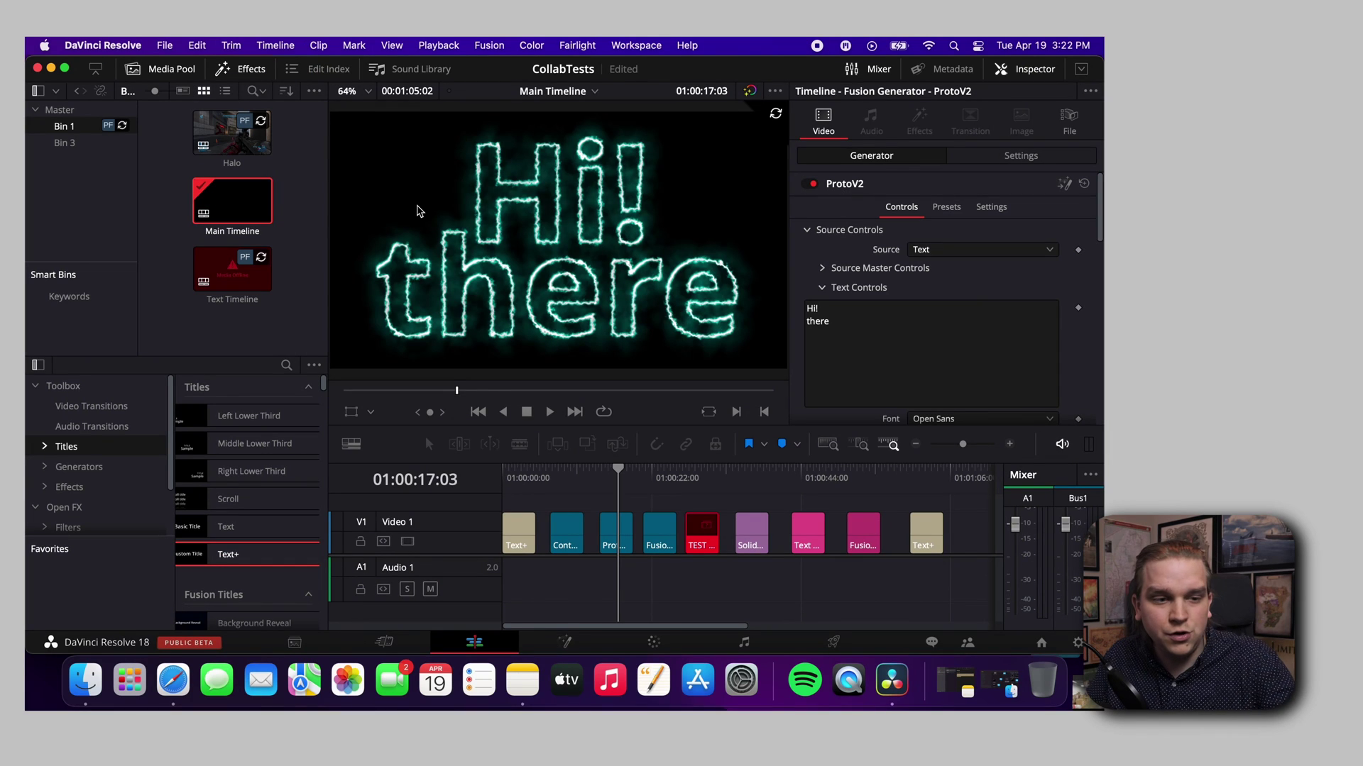
Select the Text title clip and replace its title text with 'hihihi'
left_click(808, 482)
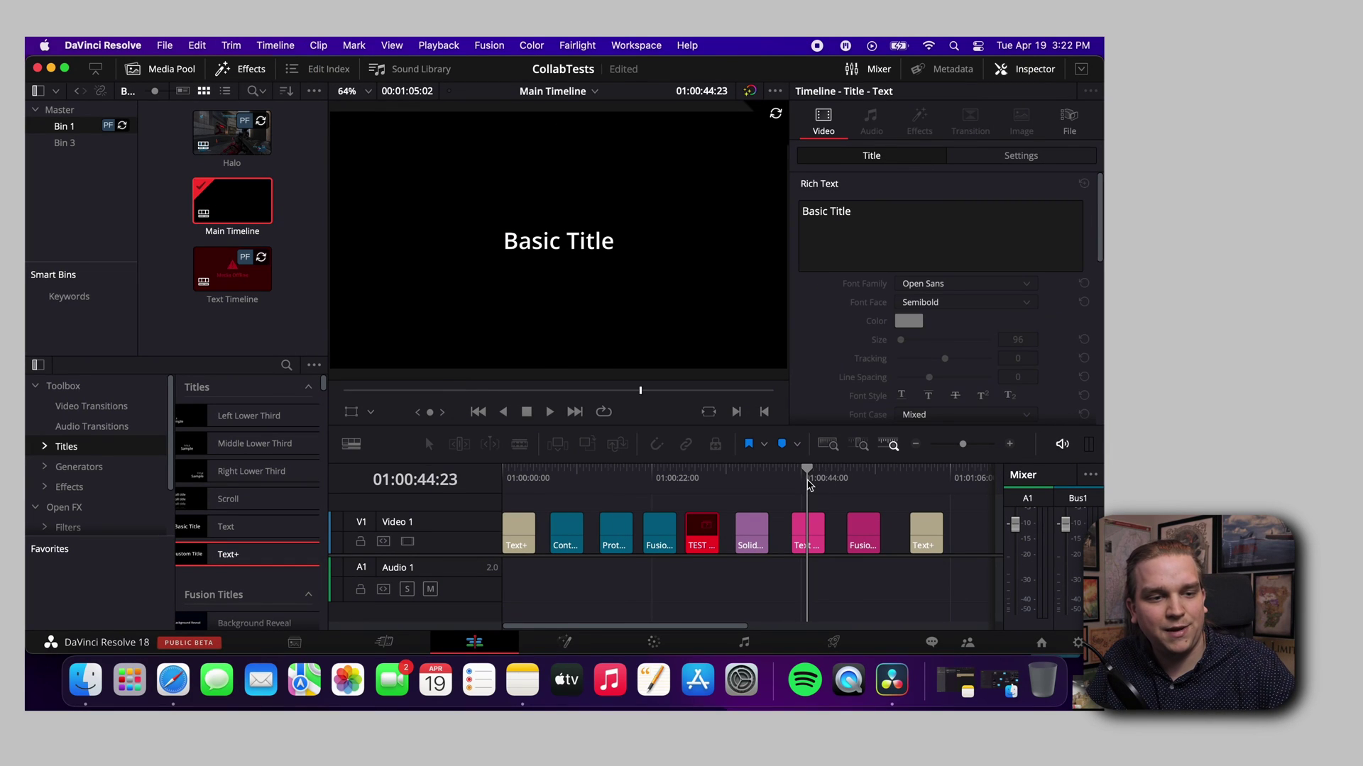
left_click(807, 540)
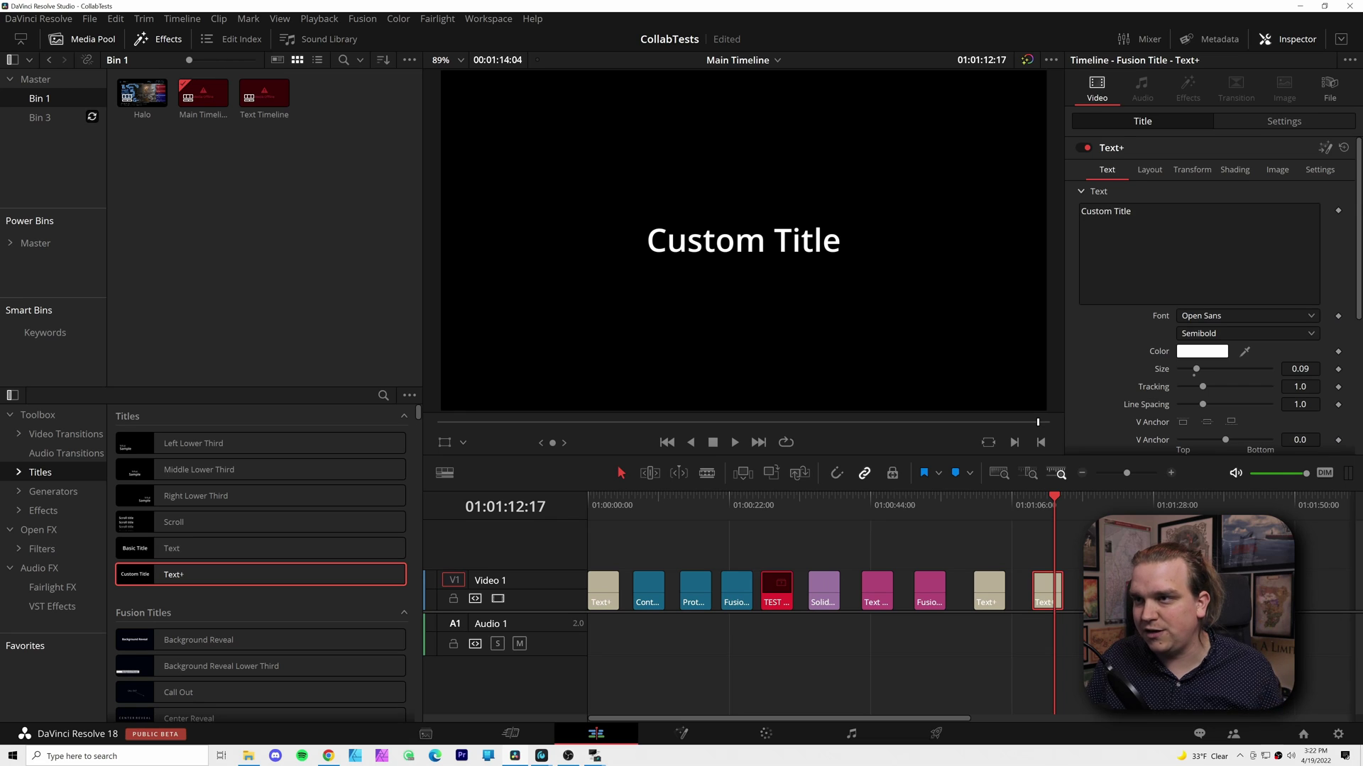
left_click(1136, 234)
type("hihihi")
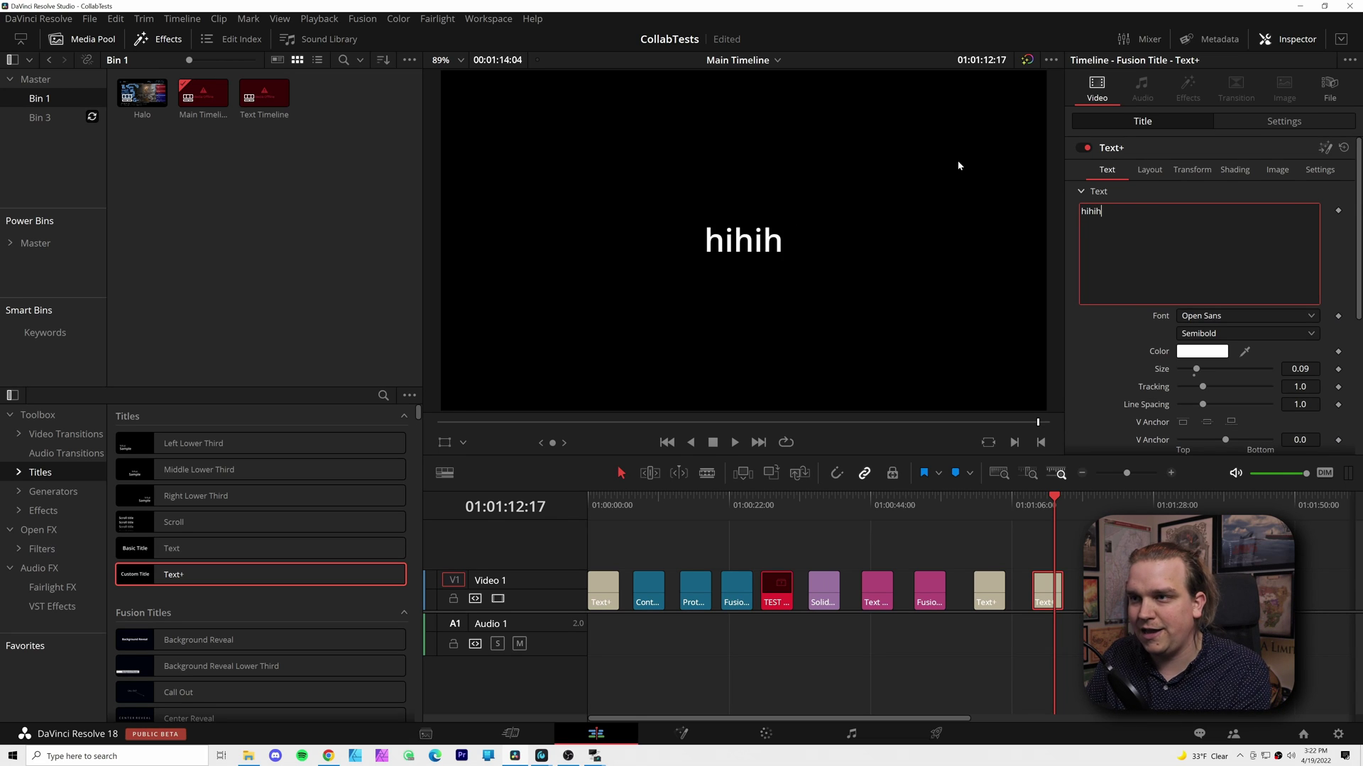
Select the last Text+ clip and change its text from 'hihihi' to 'howdy'
left_click(1067, 504)
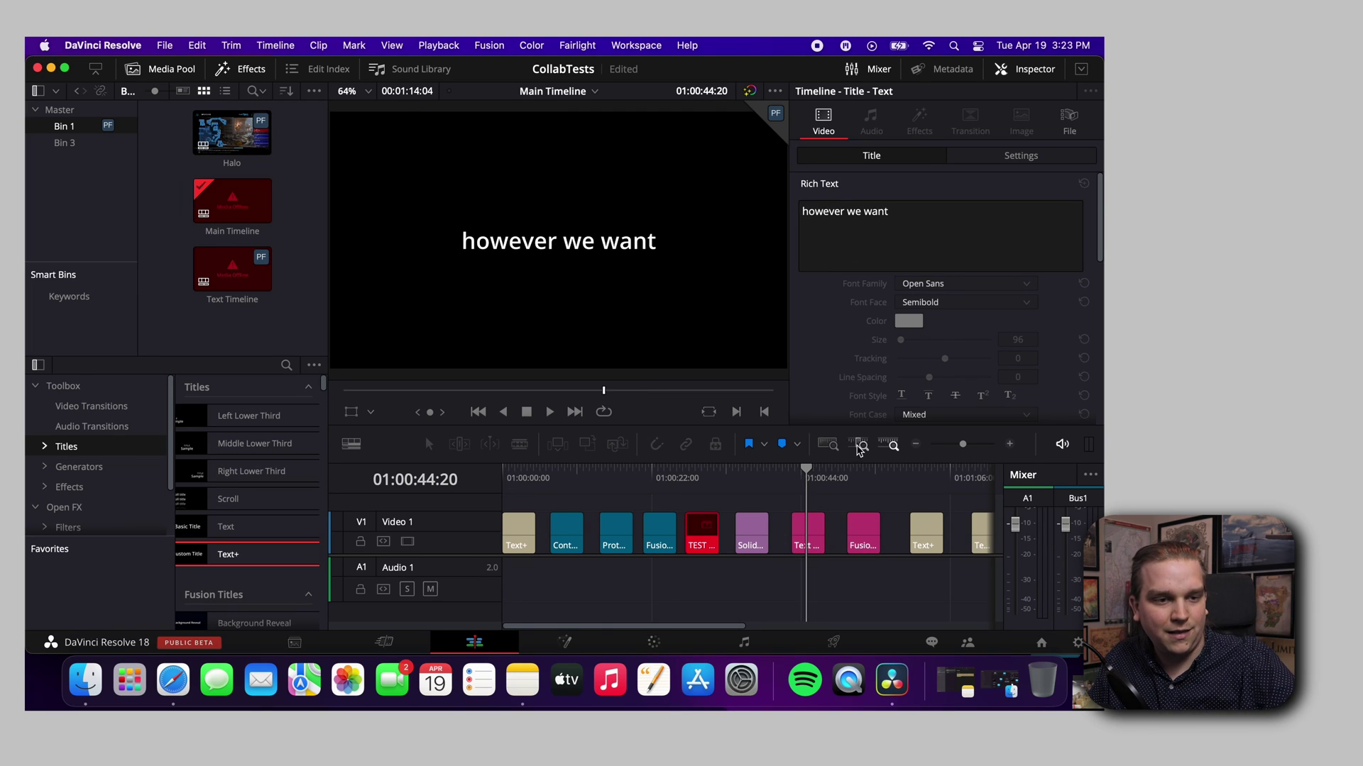
scroll(873, 579, "right", 5)
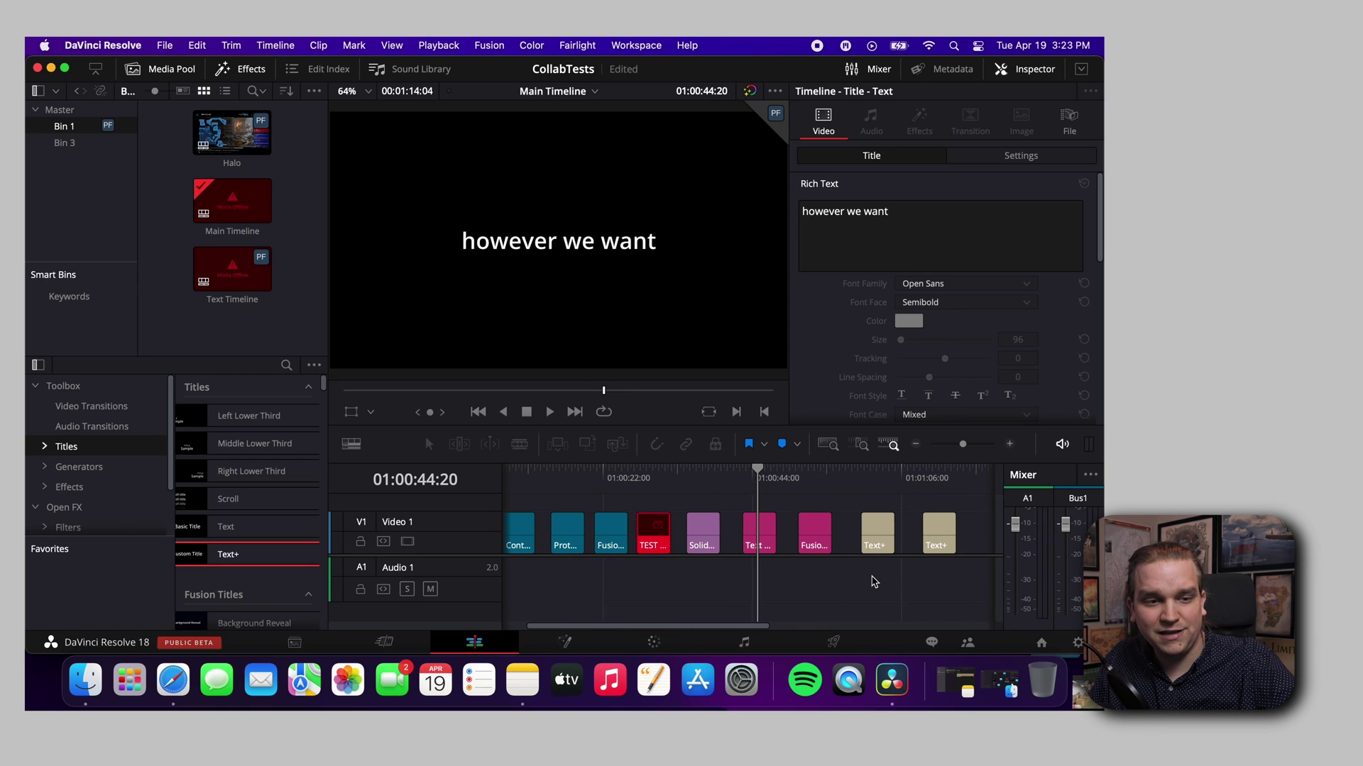
left_click(938, 477)
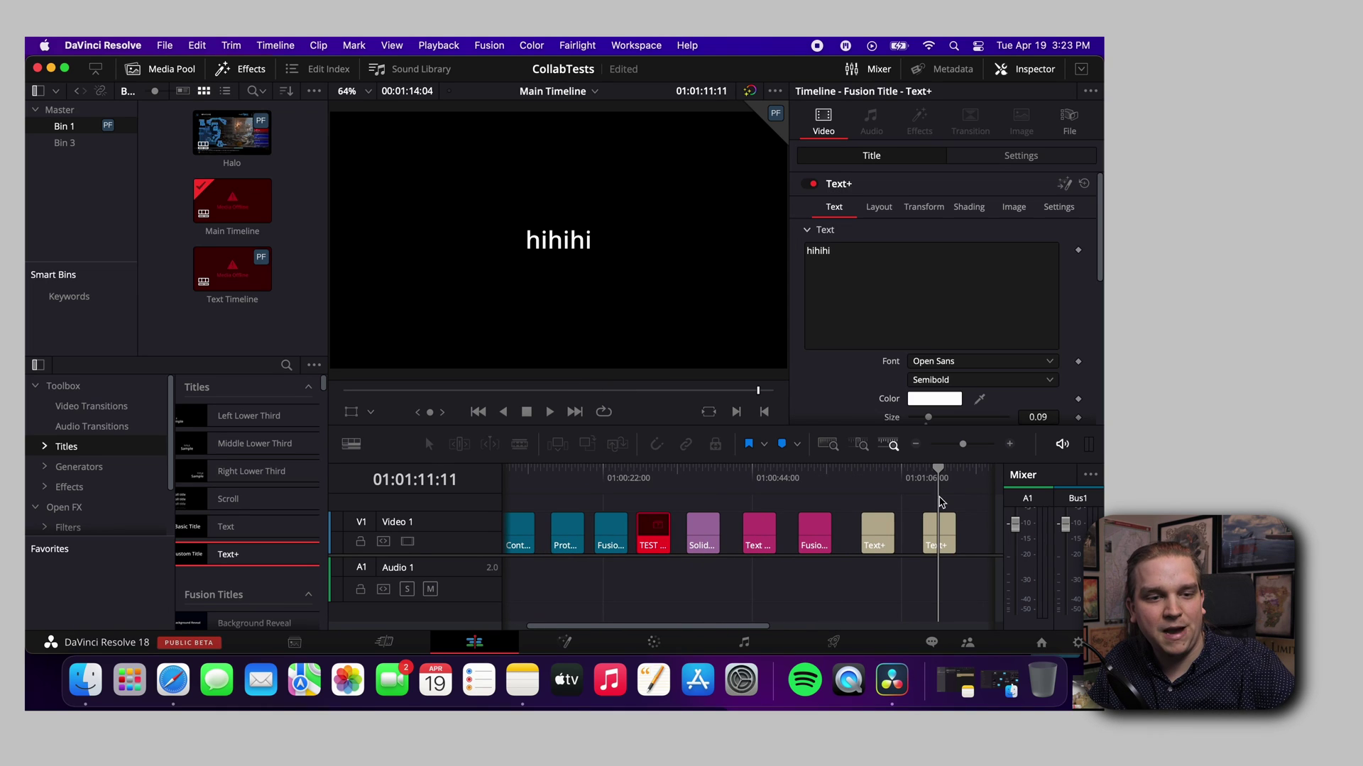
left_click(946, 533)
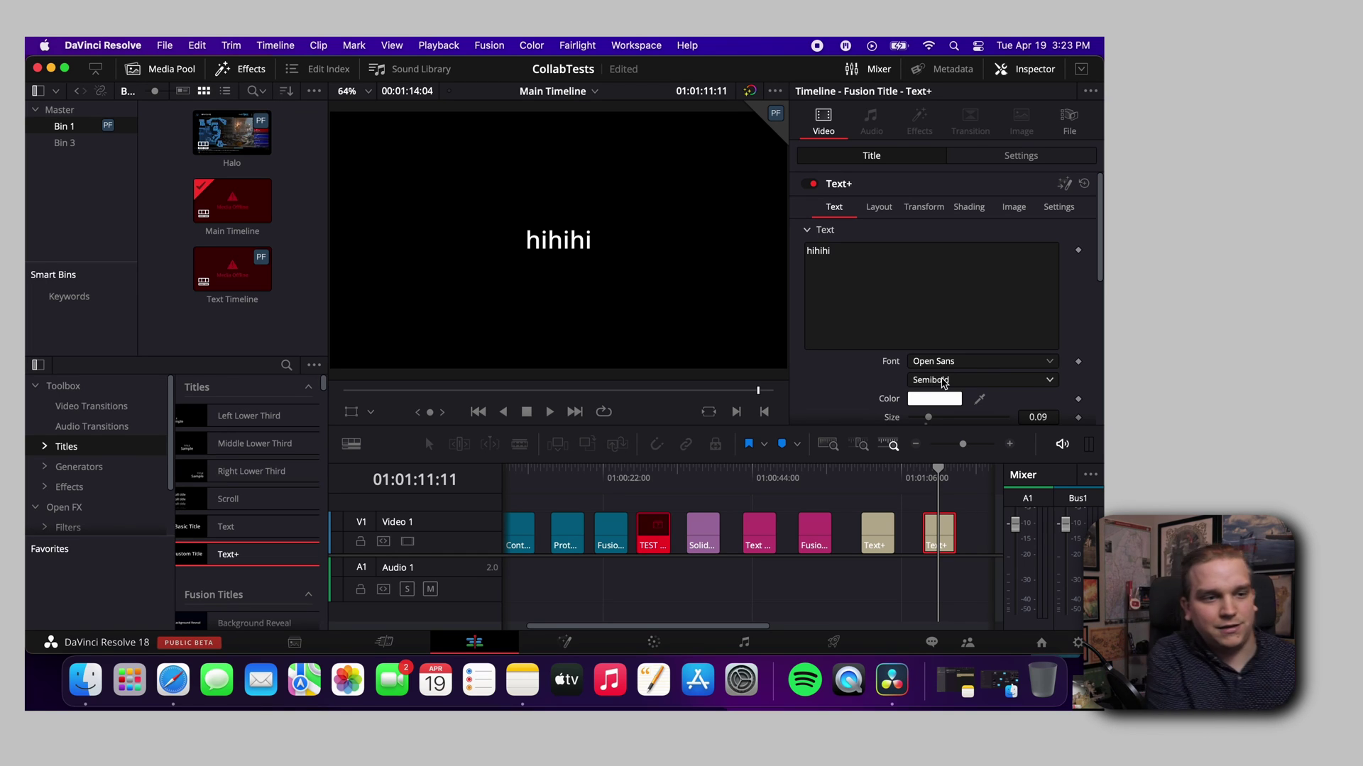
left_click(888, 264)
key("super+a")
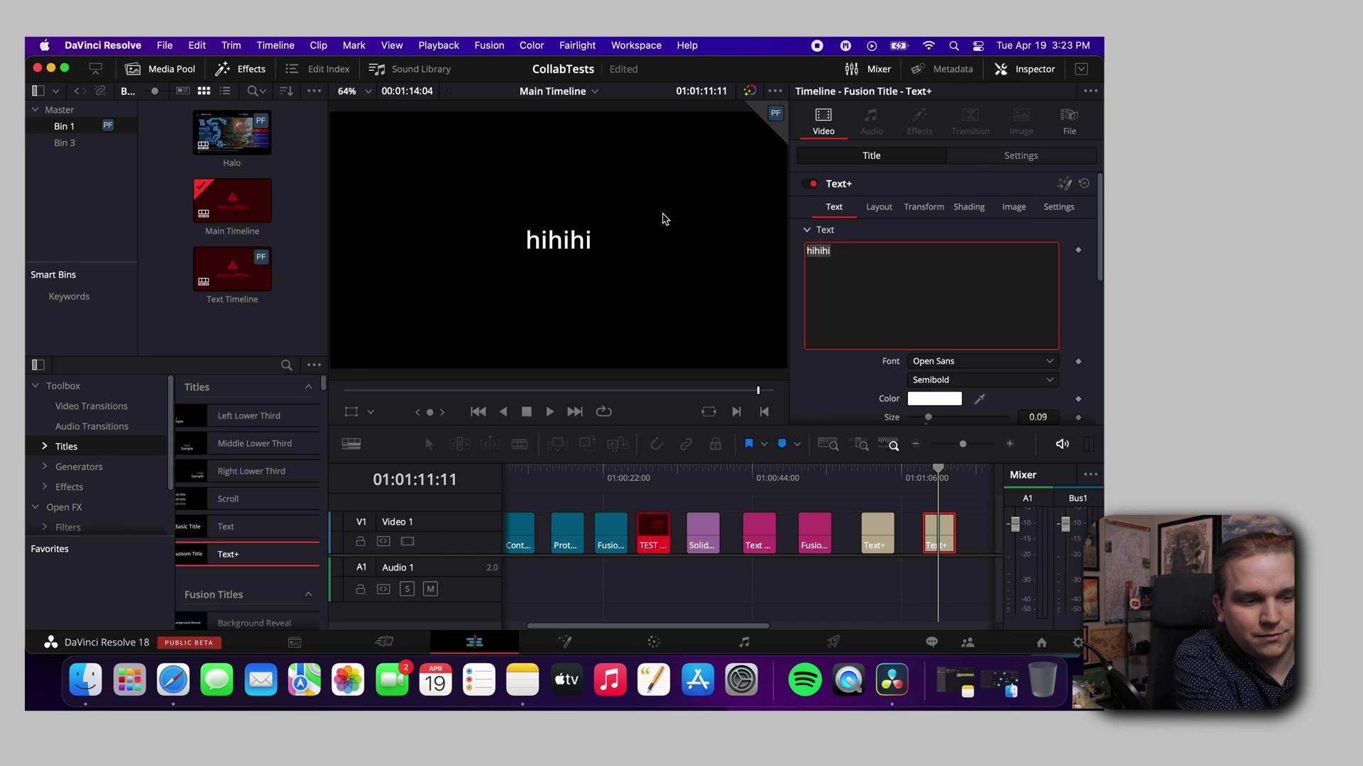
type("howdy")
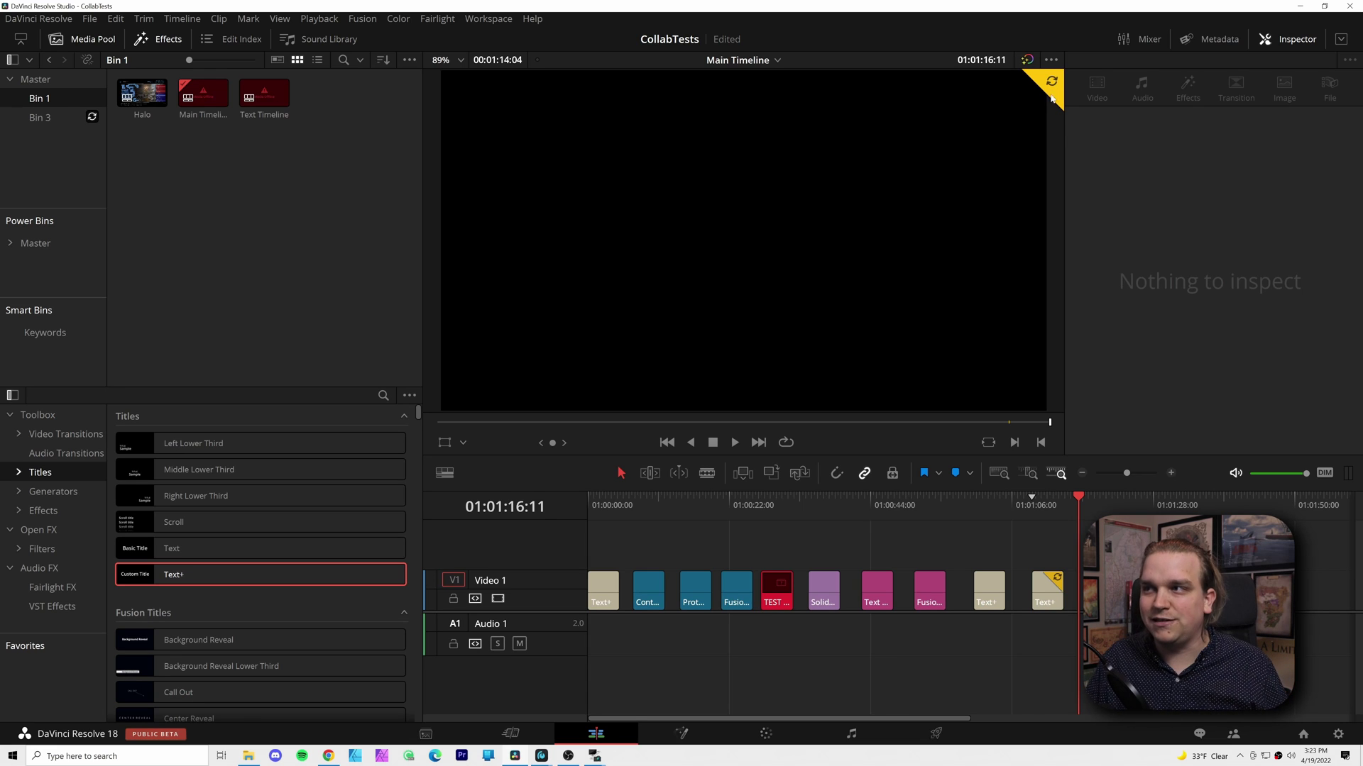
Sync the collaborator's update into the last Text+ clip and select it to confirm it reads 'howdy'
left_click(1044, 511)
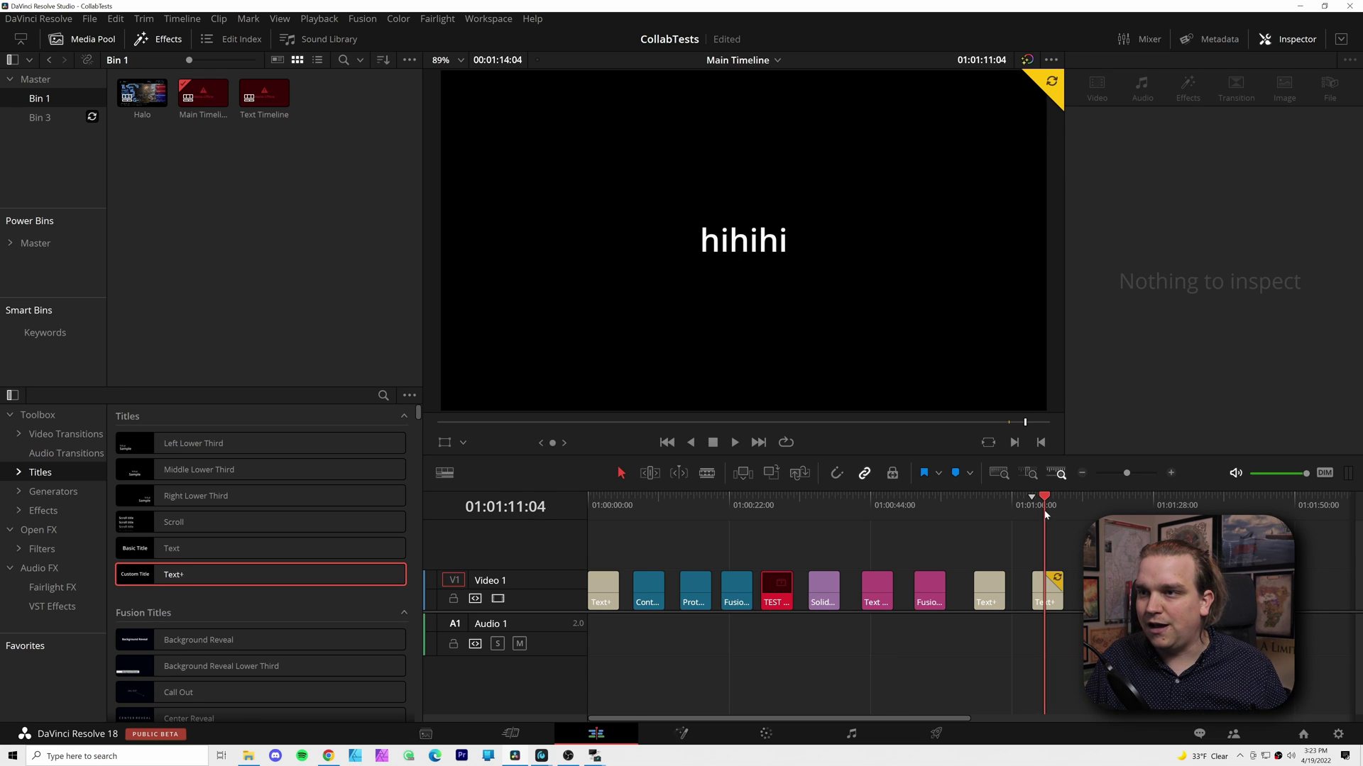
left_click(699, 282)
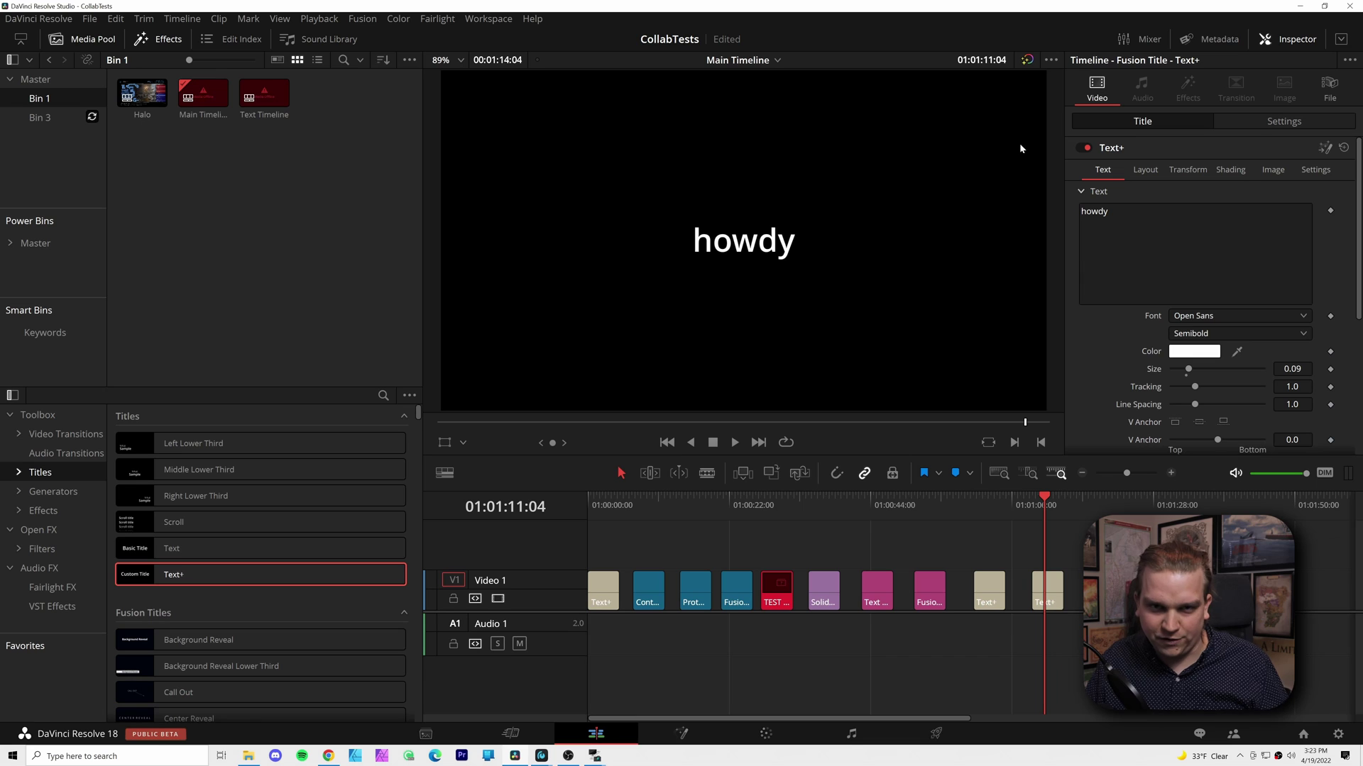
left_click(1052, 589)
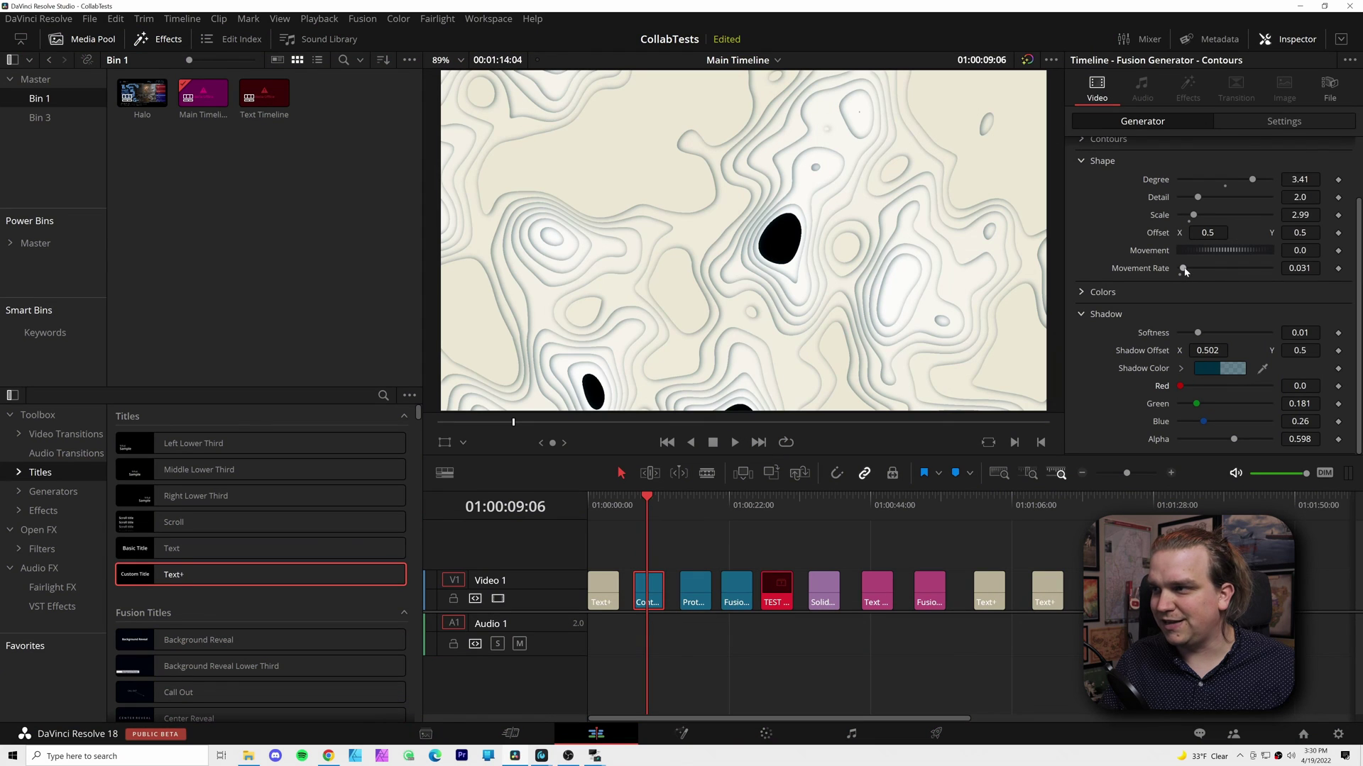
Tweak the Contours movement and purple shadow colour, then inspect the ProtoV2 'Hi! there' clip
mouse_move(1184, 272)
left_mouse_down()
mouse_move(1200, 251)
mouse_move(1170, 250)
left_mouse_up()
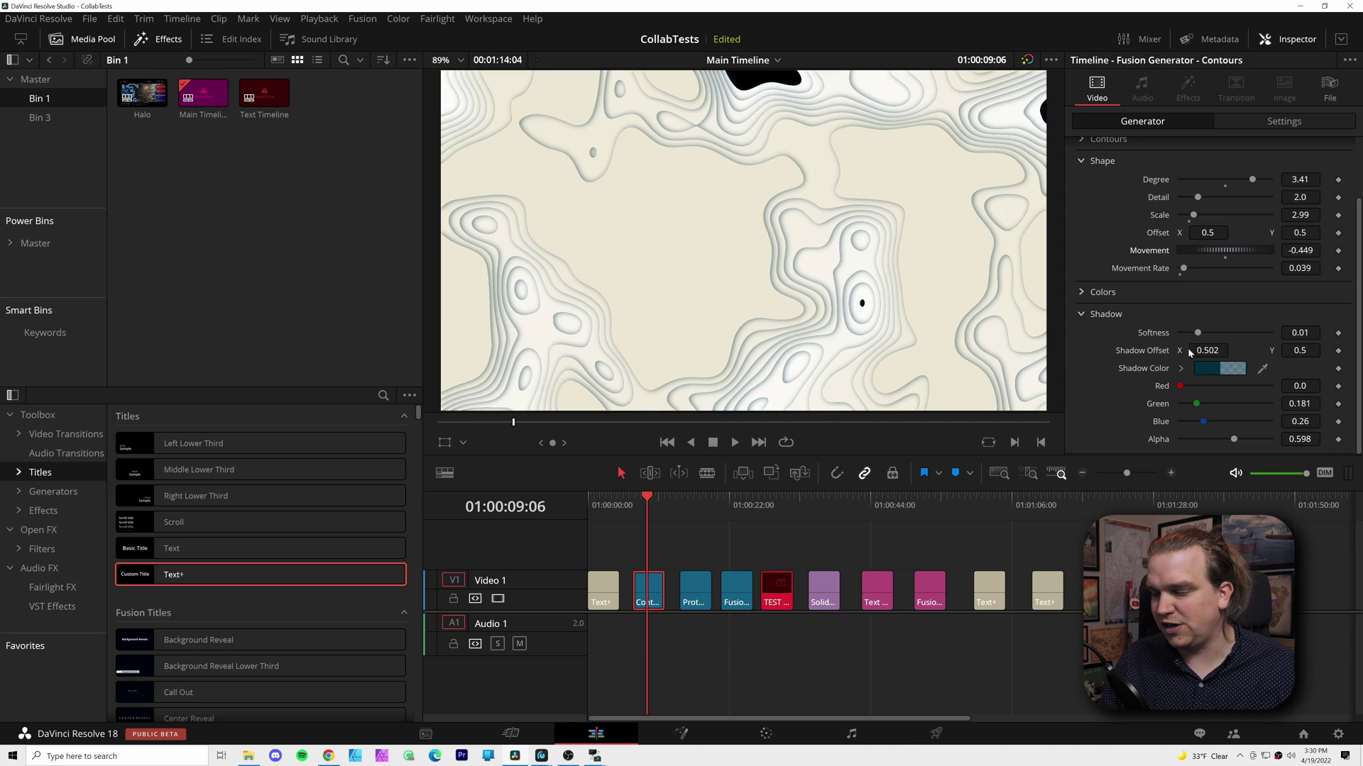
mouse_move(1181, 387)
left_mouse_down()
mouse_move(1196, 387)
mouse_move(1180, 404)
left_mouse_up()
left_click(670, 496)
left_click_drag(671, 497, 687, 499)
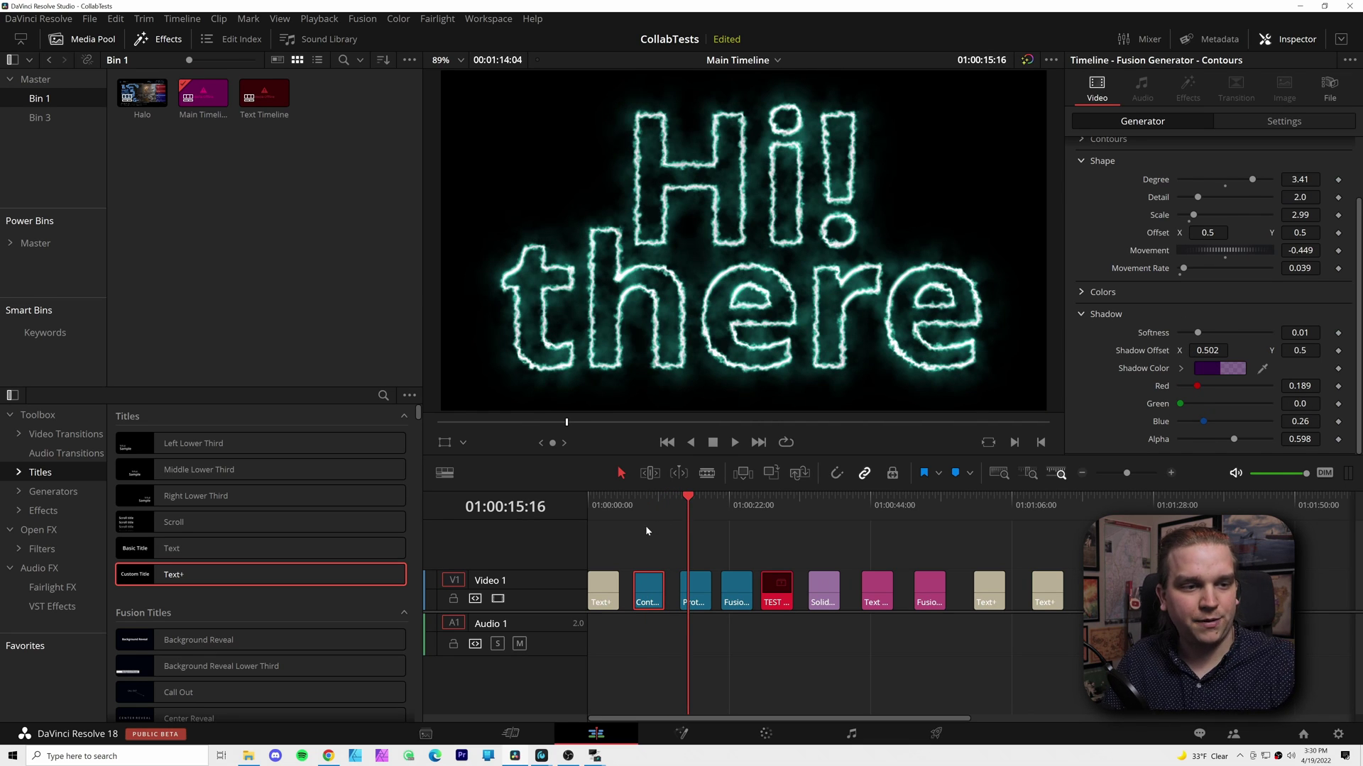
left_click(695, 604)
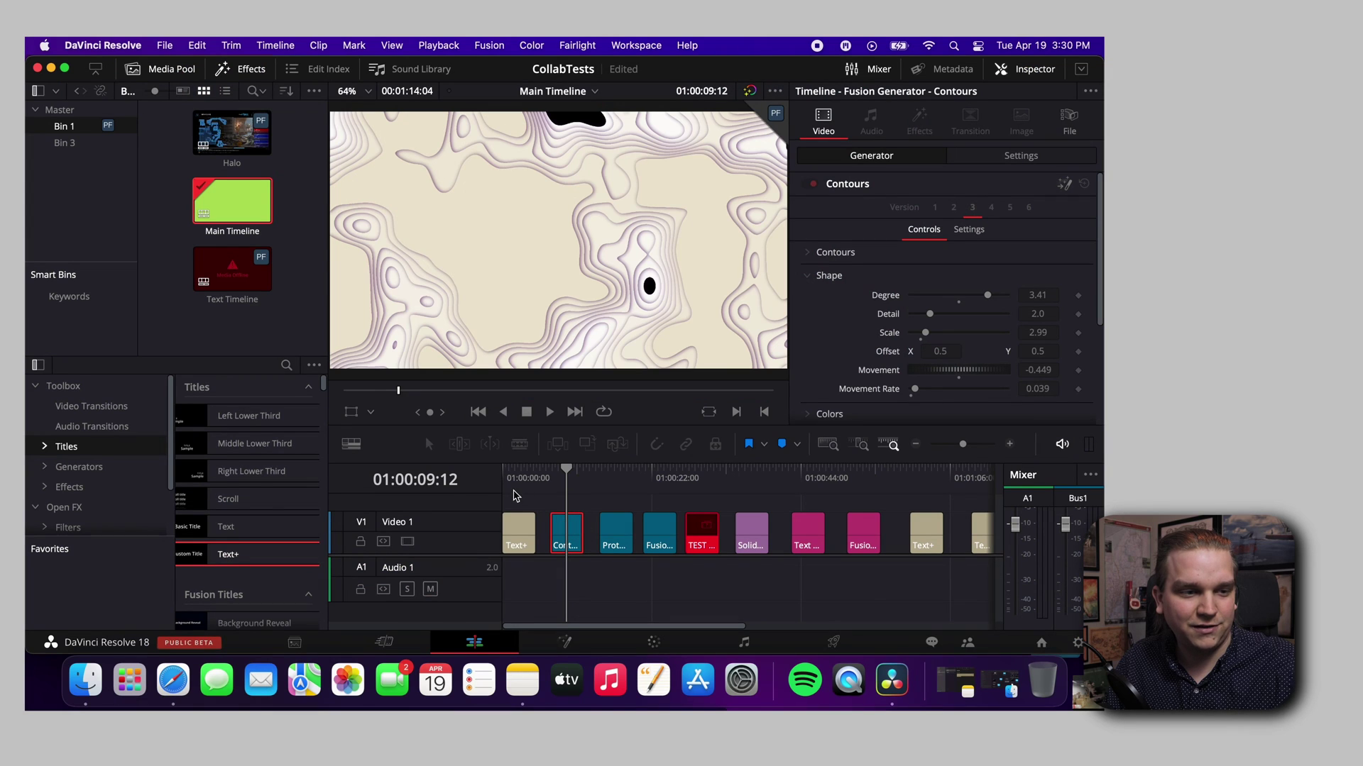
Set the Contours generator's Detail to 1.34 and Movement to -0.79 in the Inspector
left_click(515, 496)
left_click(566, 495)
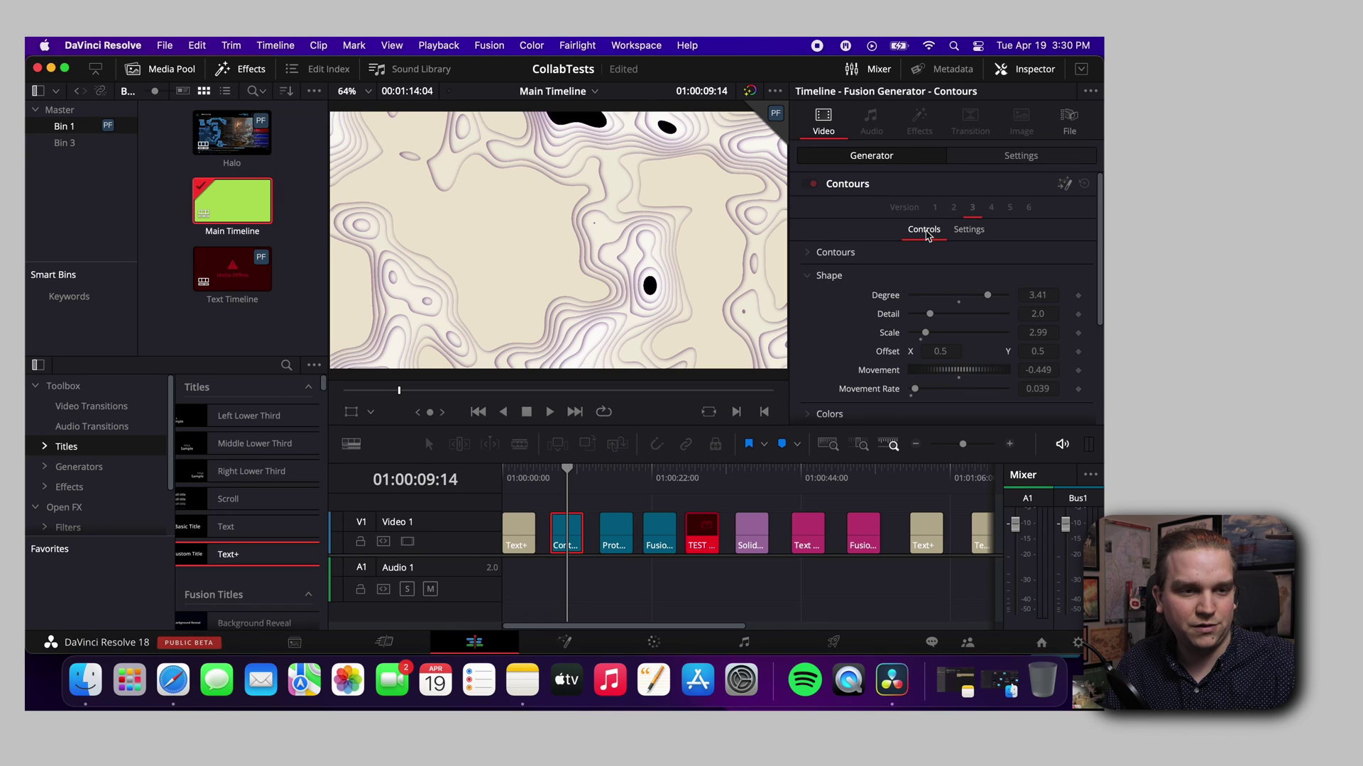
left_click(571, 536)
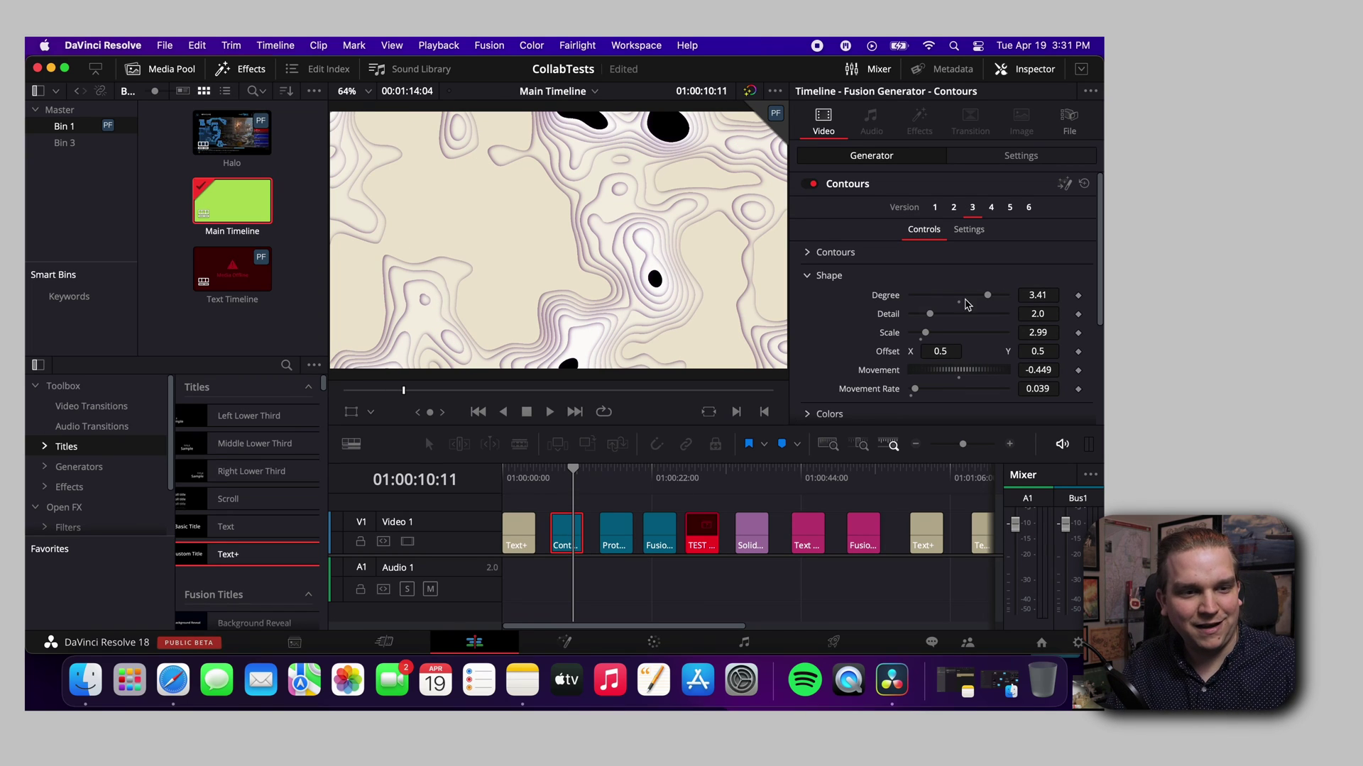
mouse_move(930, 313)
left_mouse_down()
mouse_move(947, 318)
mouse_move(927, 321)
left_mouse_up()
scroll(927, 321, "down", 3)
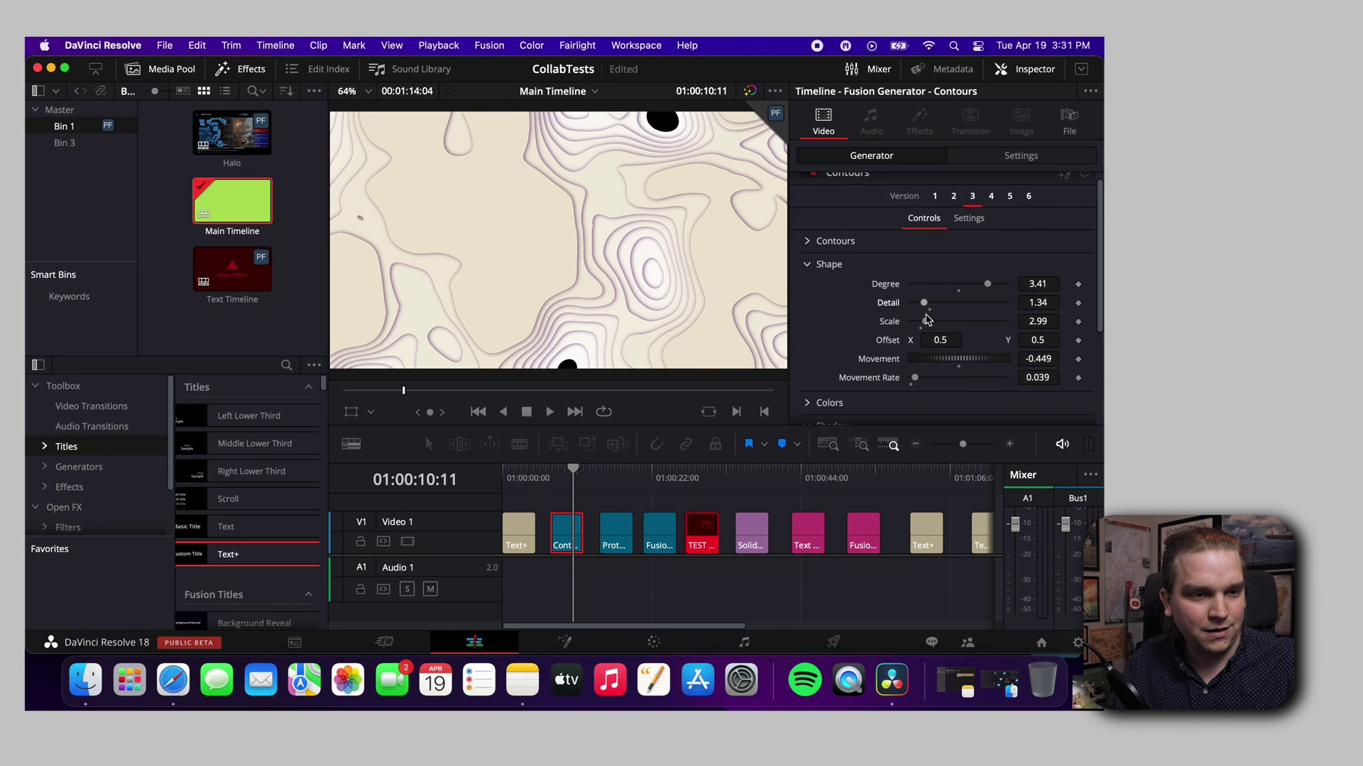
mouse_move(933, 292)
left_mouse_down()
mouse_move(954, 286)
mouse_move(934, 303)
left_mouse_up()
scroll(936, 308, "down", 3)
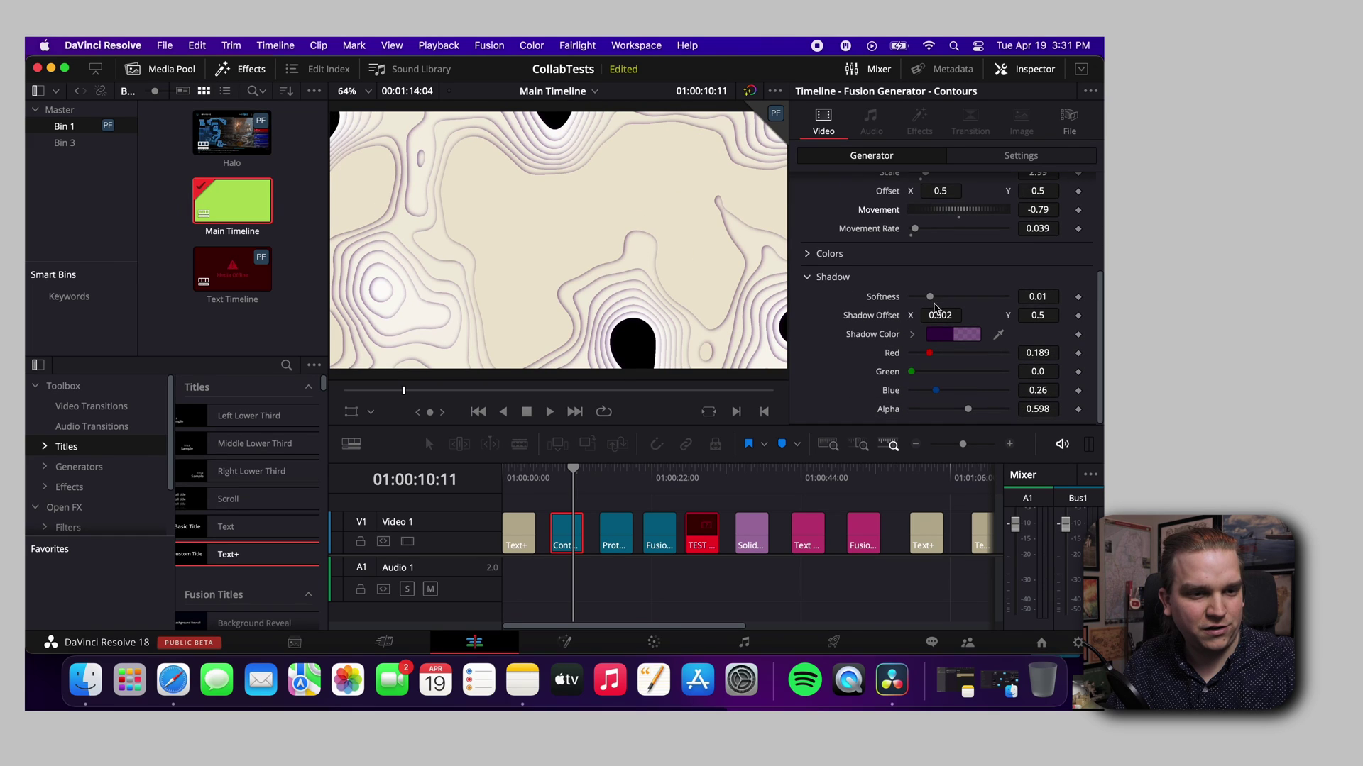
left_click_drag(916, 372, 760, 349)
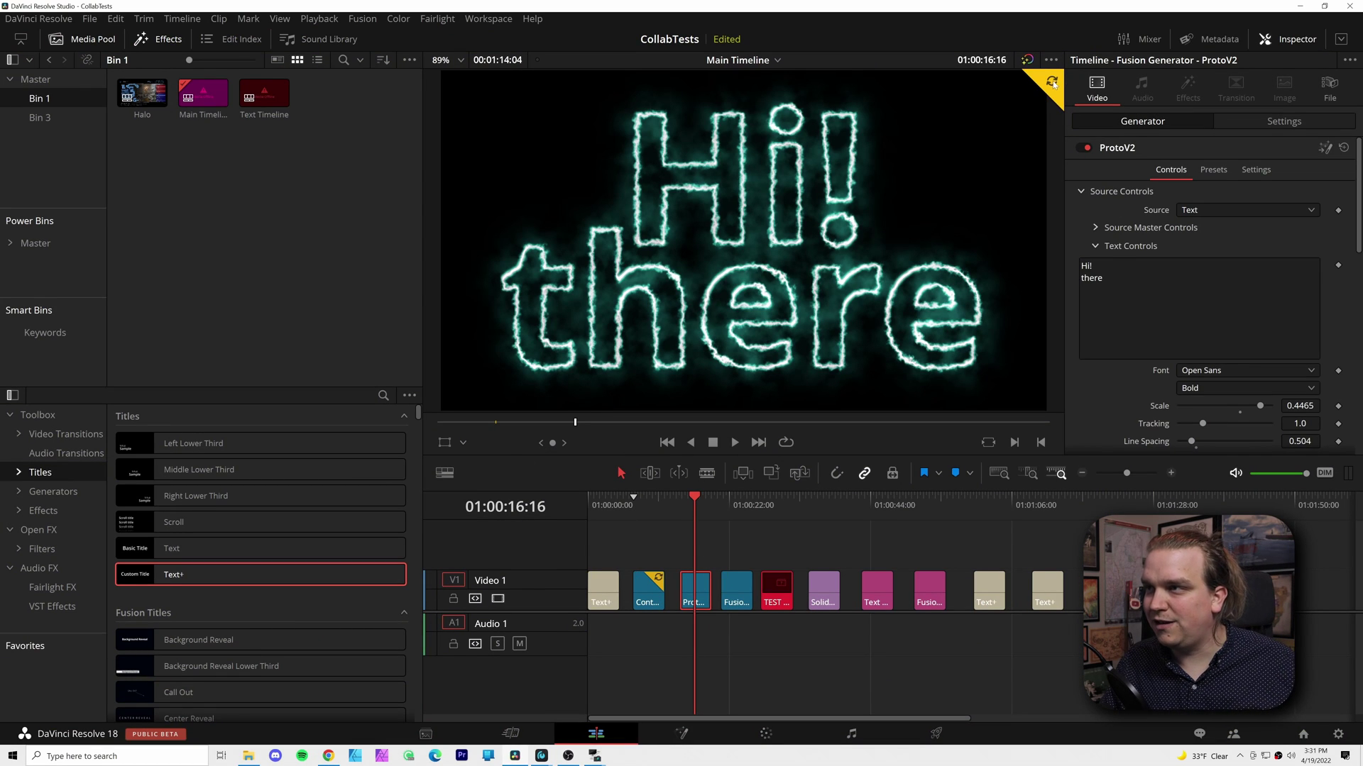
Return to the Contours clip, then open the Halo timeline from Bin 3
left_click(645, 505)
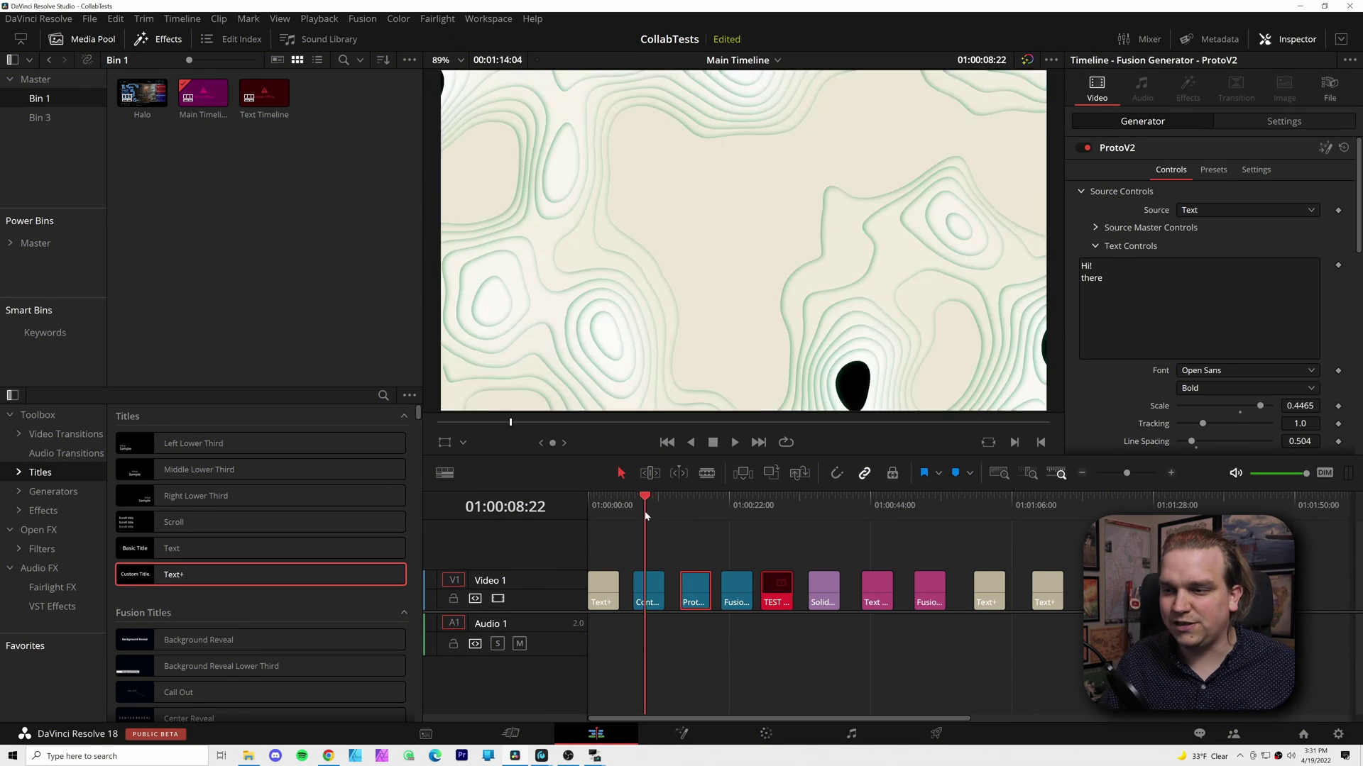
scroll(678, 266, "down", 2)
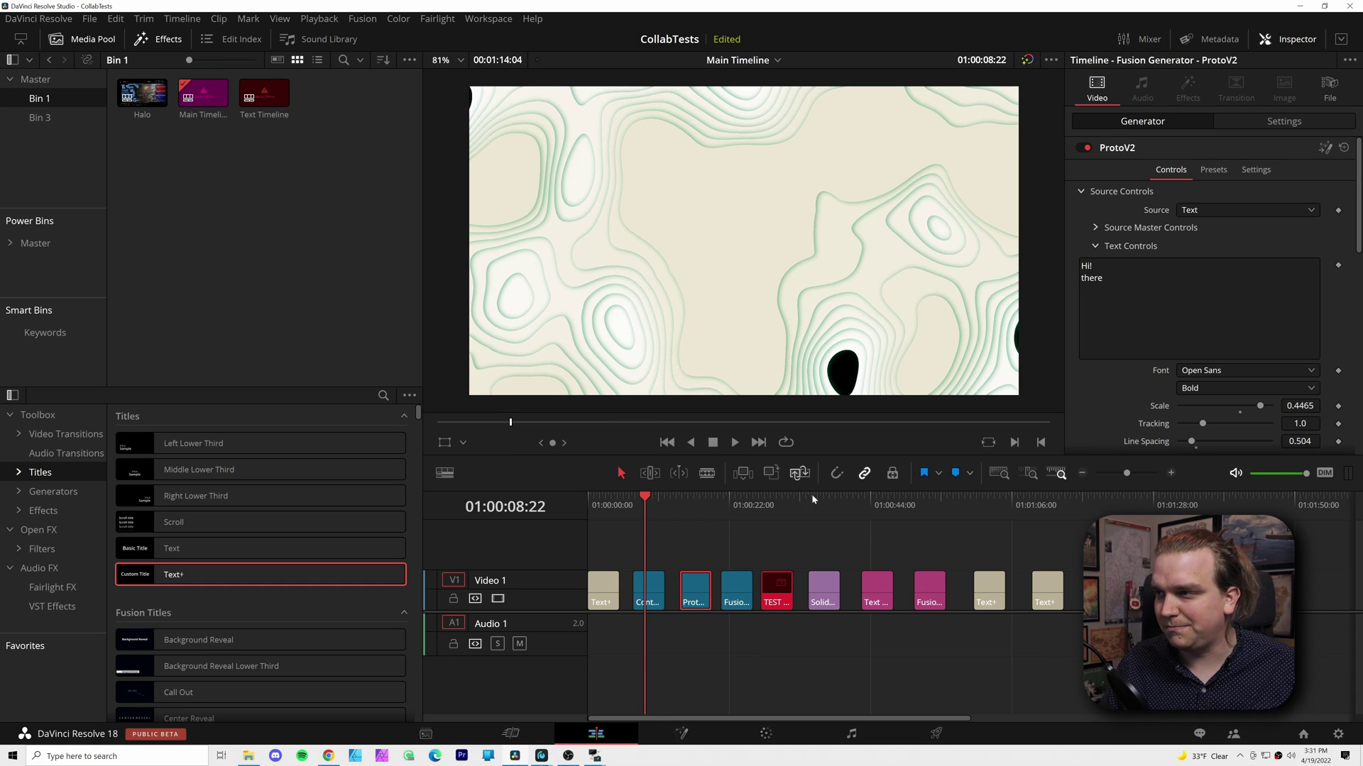
left_click(39, 117)
left_click(141, 91)
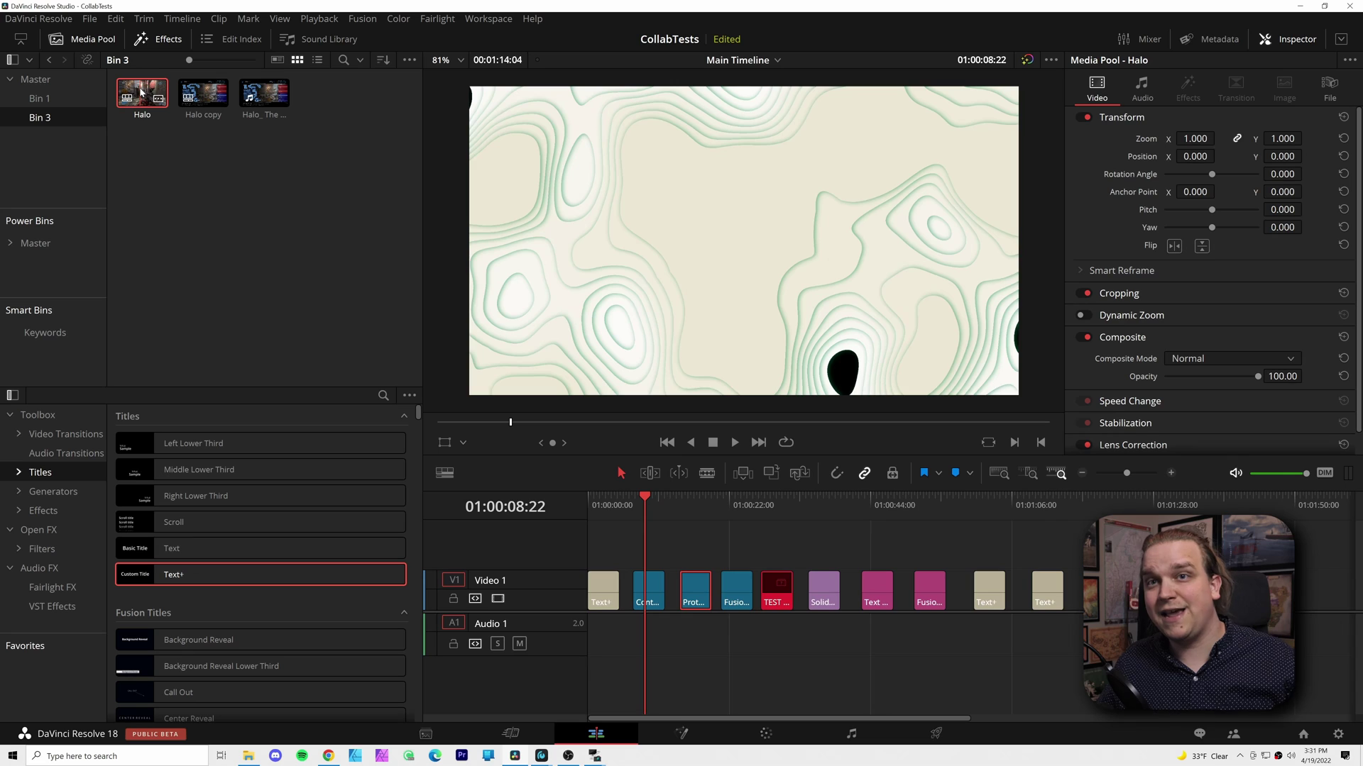
double_click(141, 92)
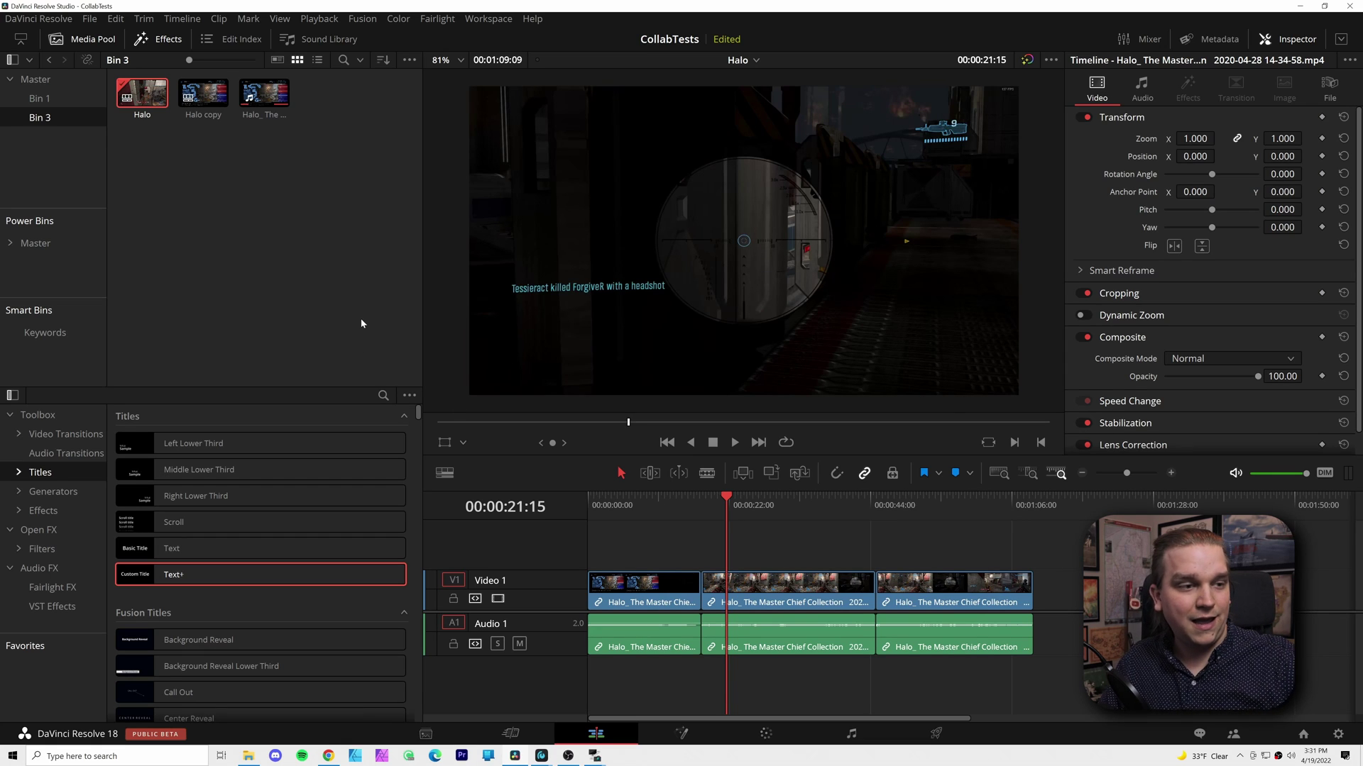
Lock the Halo timeline on the Mac via Timelines > Lock Timeline
right_click(141, 91)
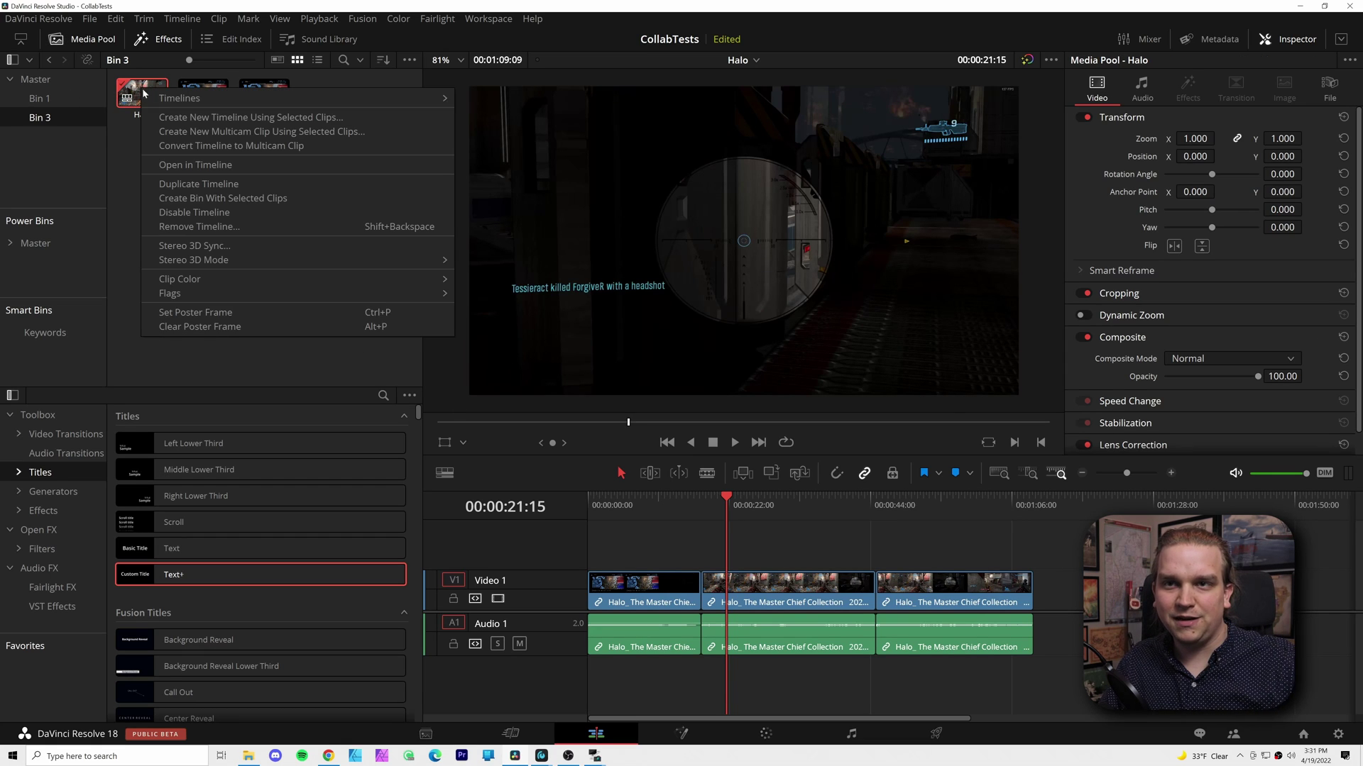
mouse_move(176, 105)
left_click(534, 125)
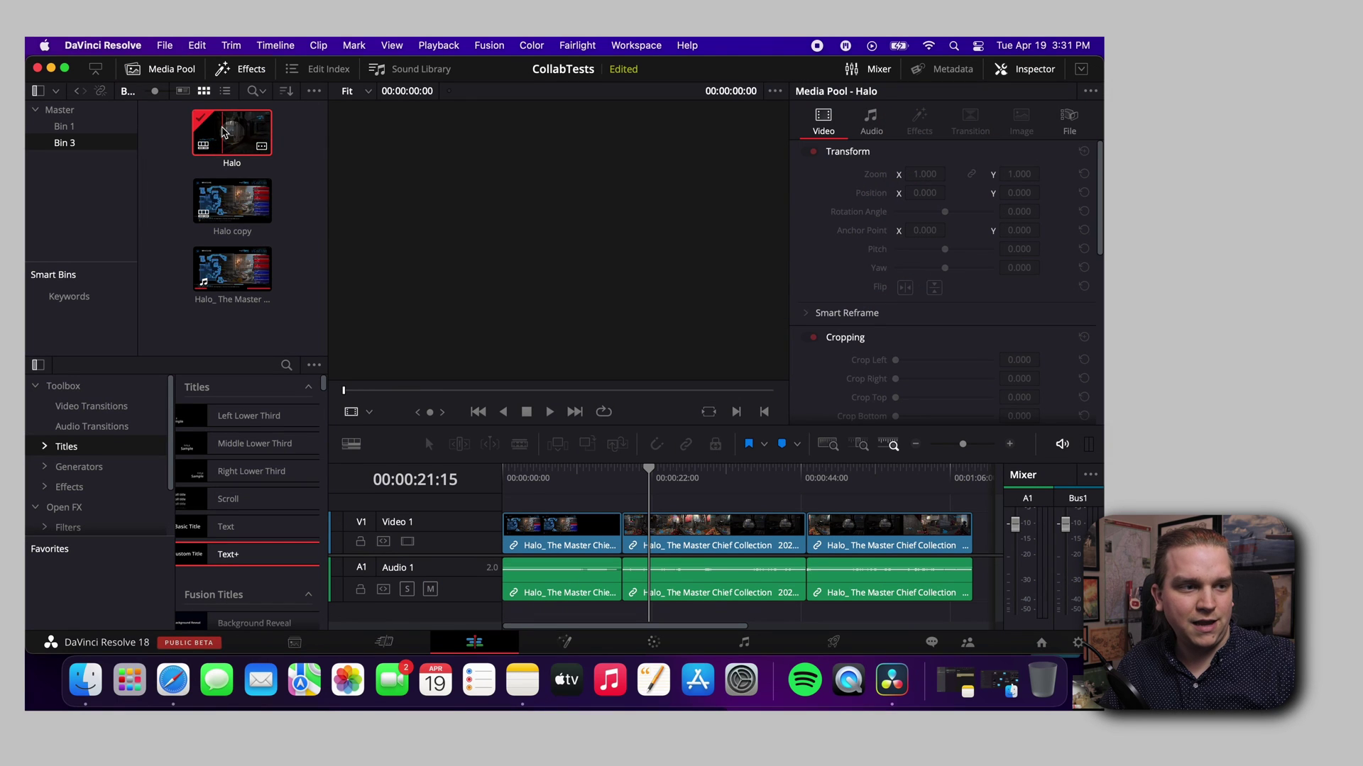
right_click(223, 132)
mouse_move(263, 139)
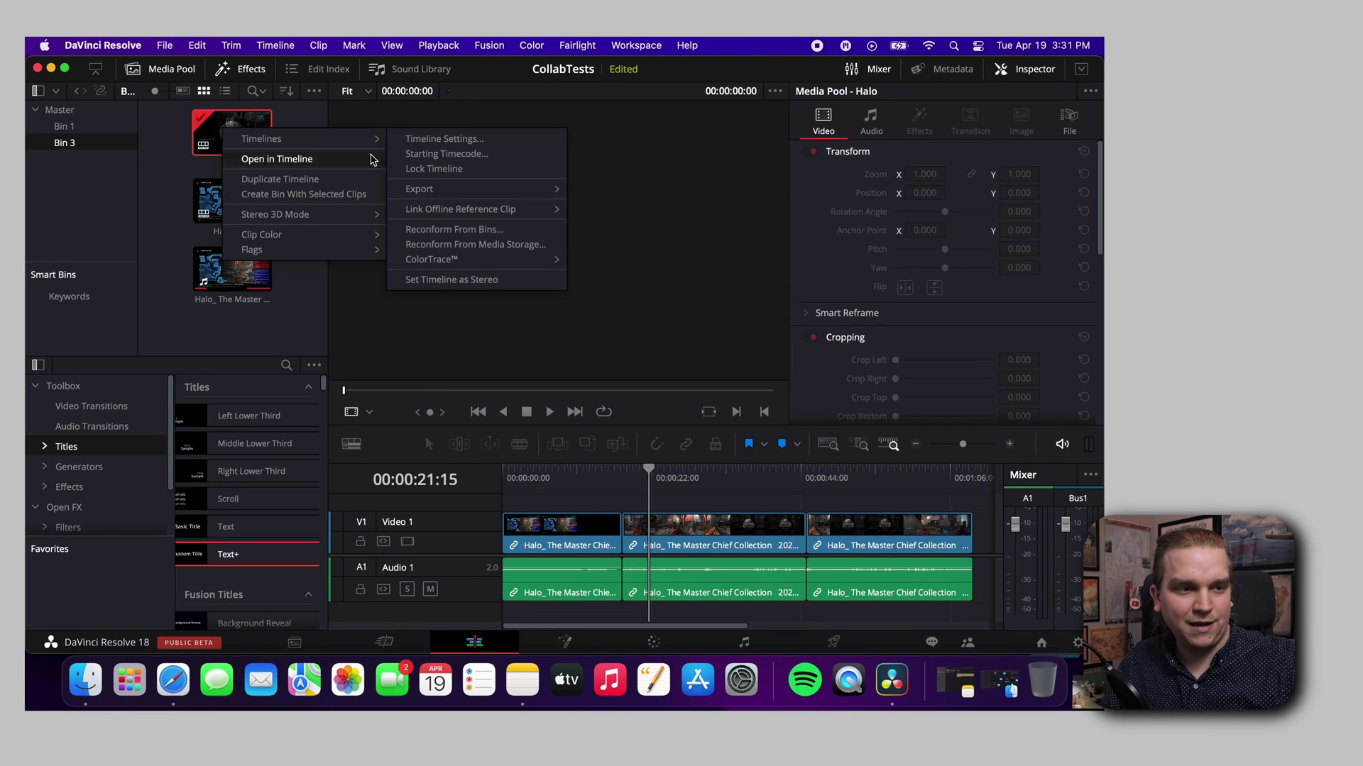
left_click(430, 170)
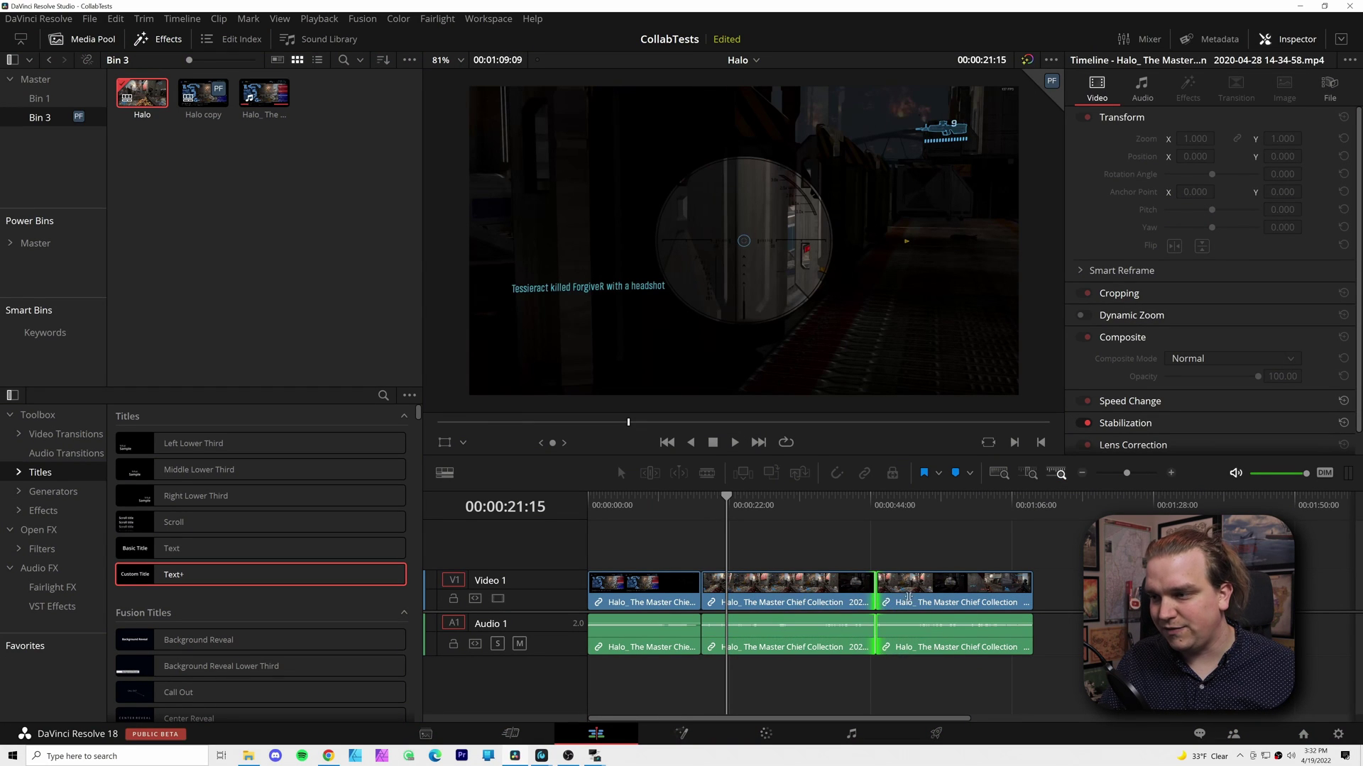
On Windows, select the middle Halo clip and park the playhead within it
left_click(816, 589)
left_click(774, 504)
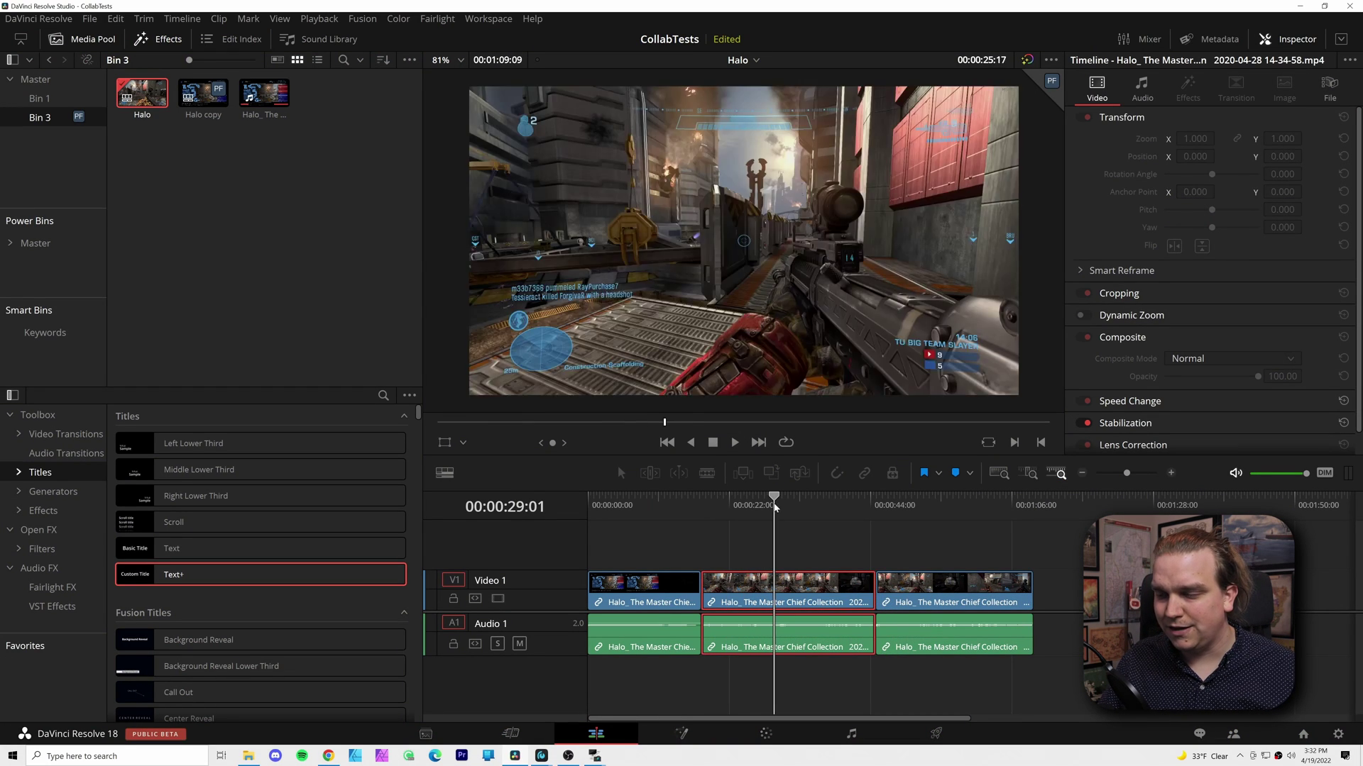
left_click(774, 505)
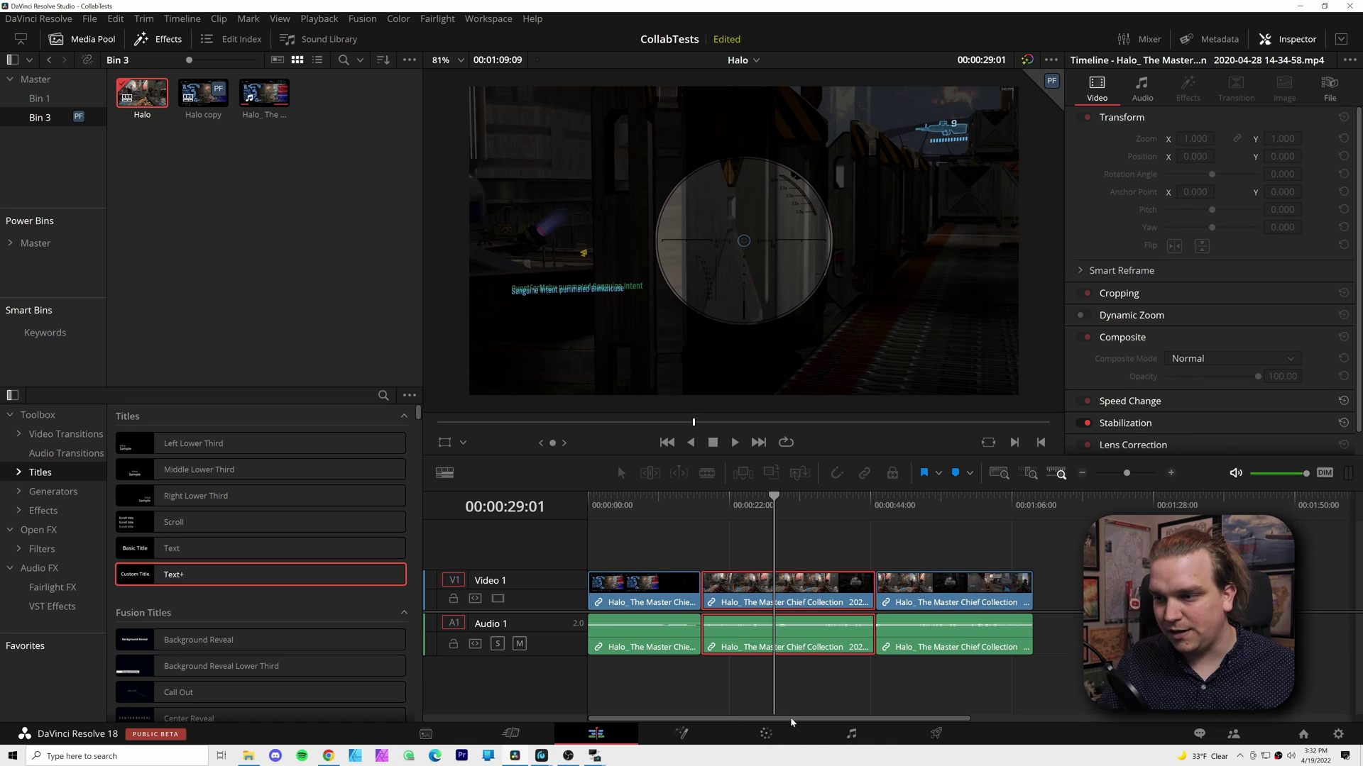
Grade the second Halo clip warm pink using the Primaries color wheels on the Color page
left_click(767, 734)
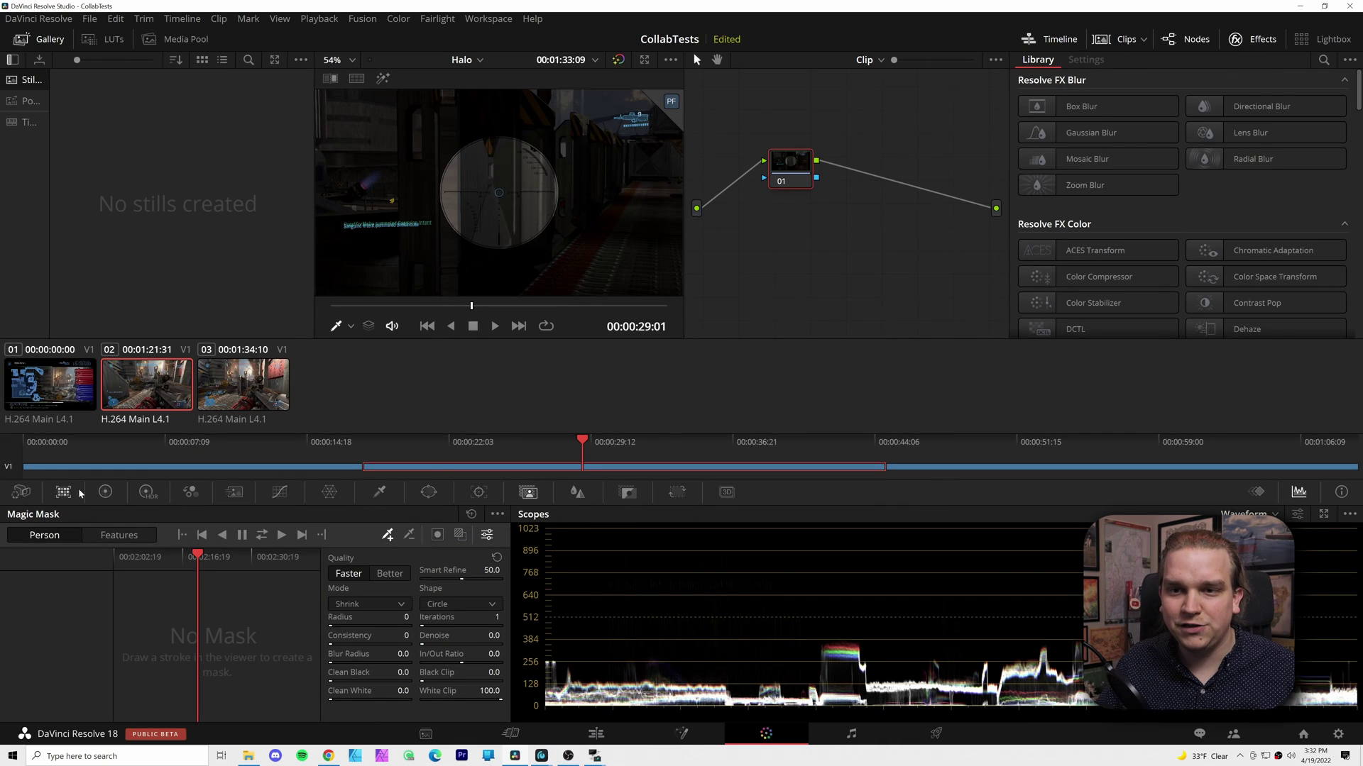
left_click(105, 492)
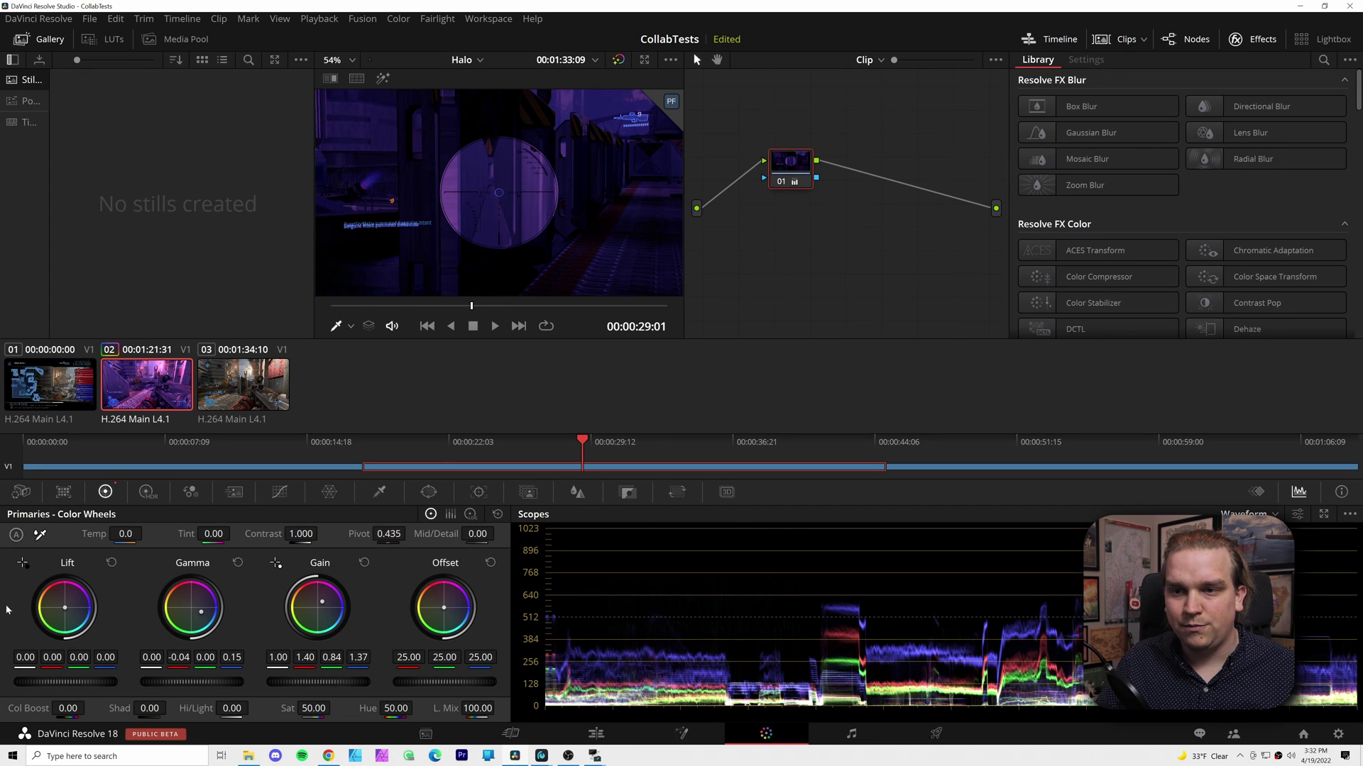
left_click_drag(210, 622, 114, 636)
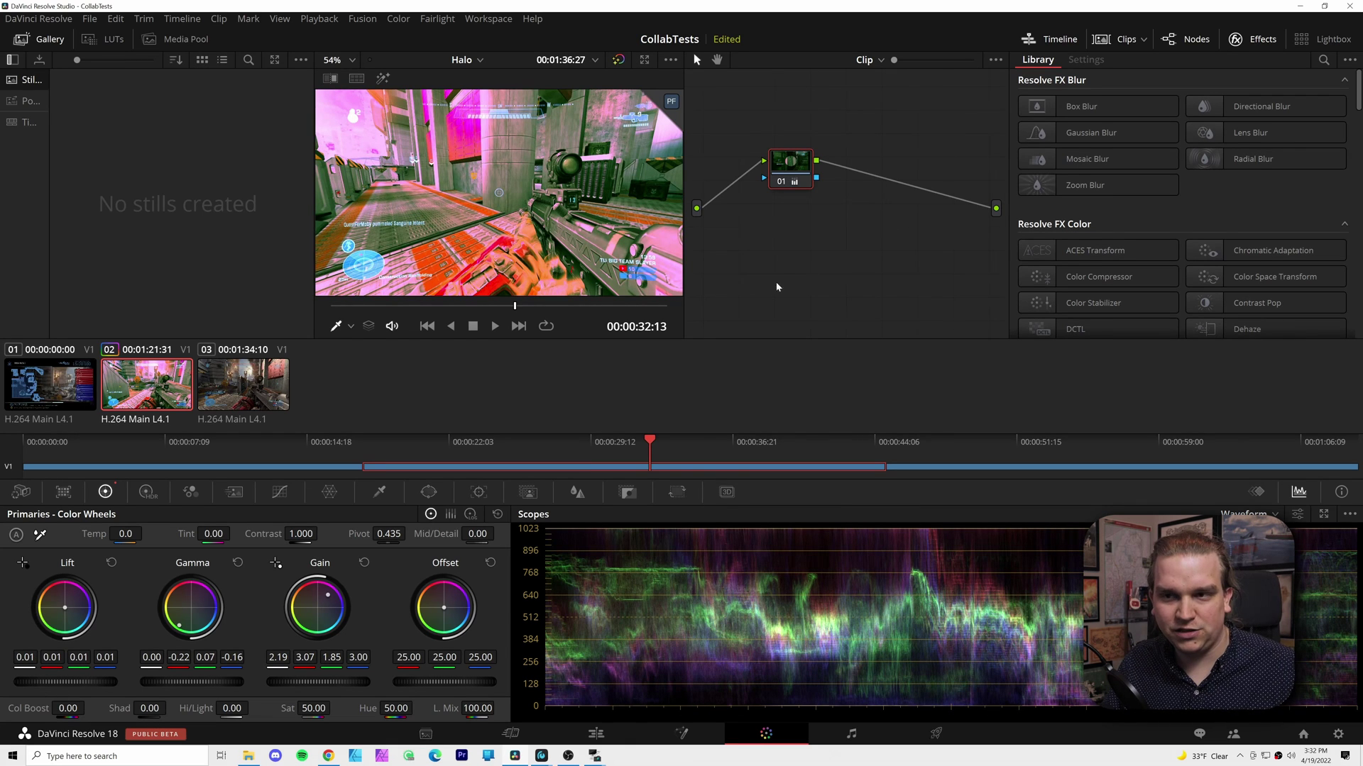
left_click(259, 398)
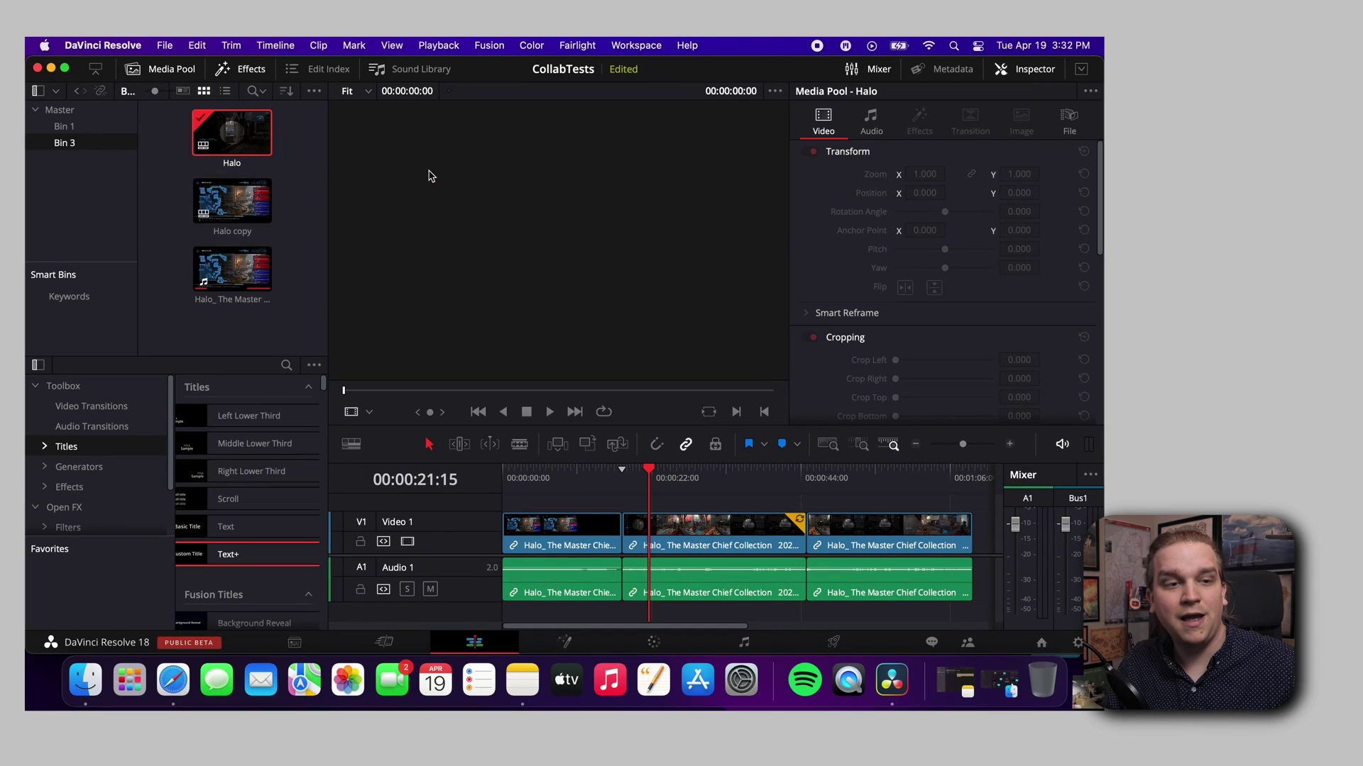
Refresh the Mac viewer on clip 02 to load the synced pink grade
left_click(675, 479)
left_click(679, 480)
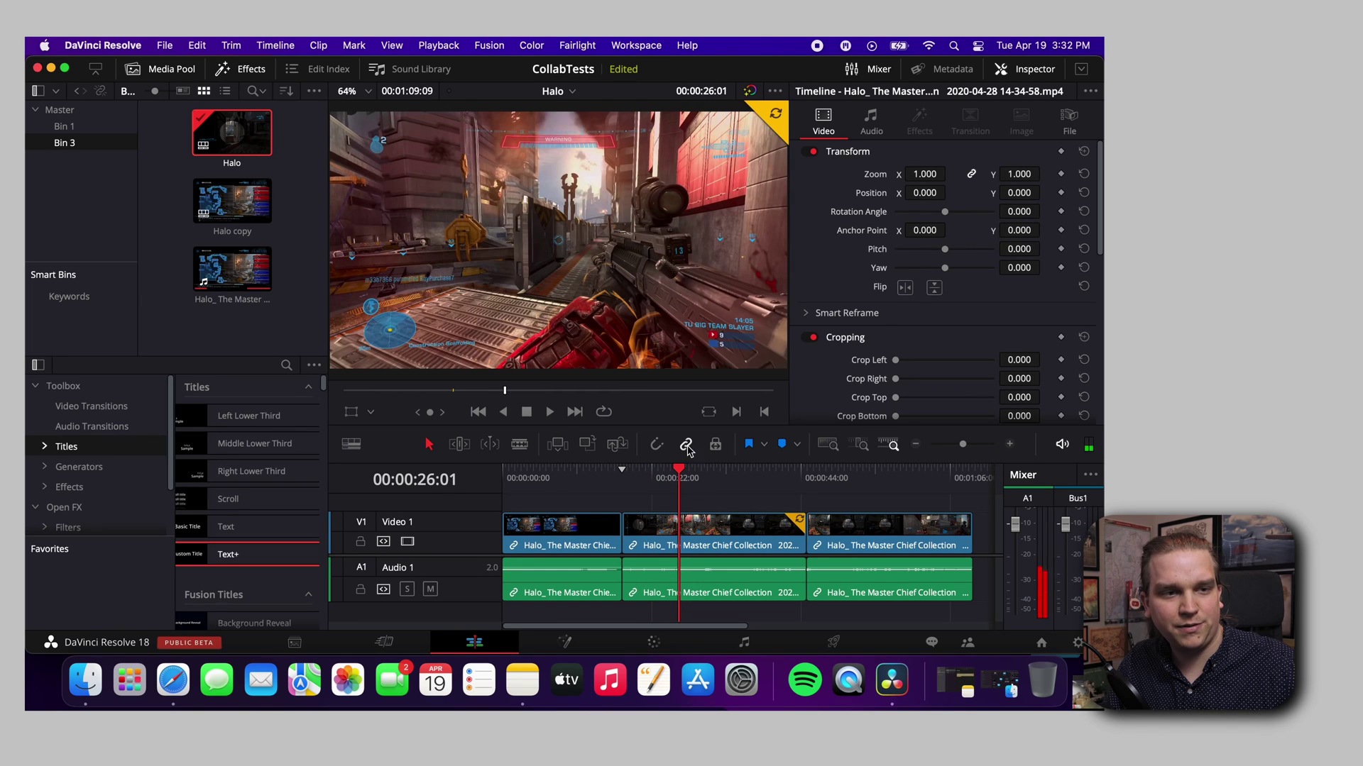
left_click(777, 117)
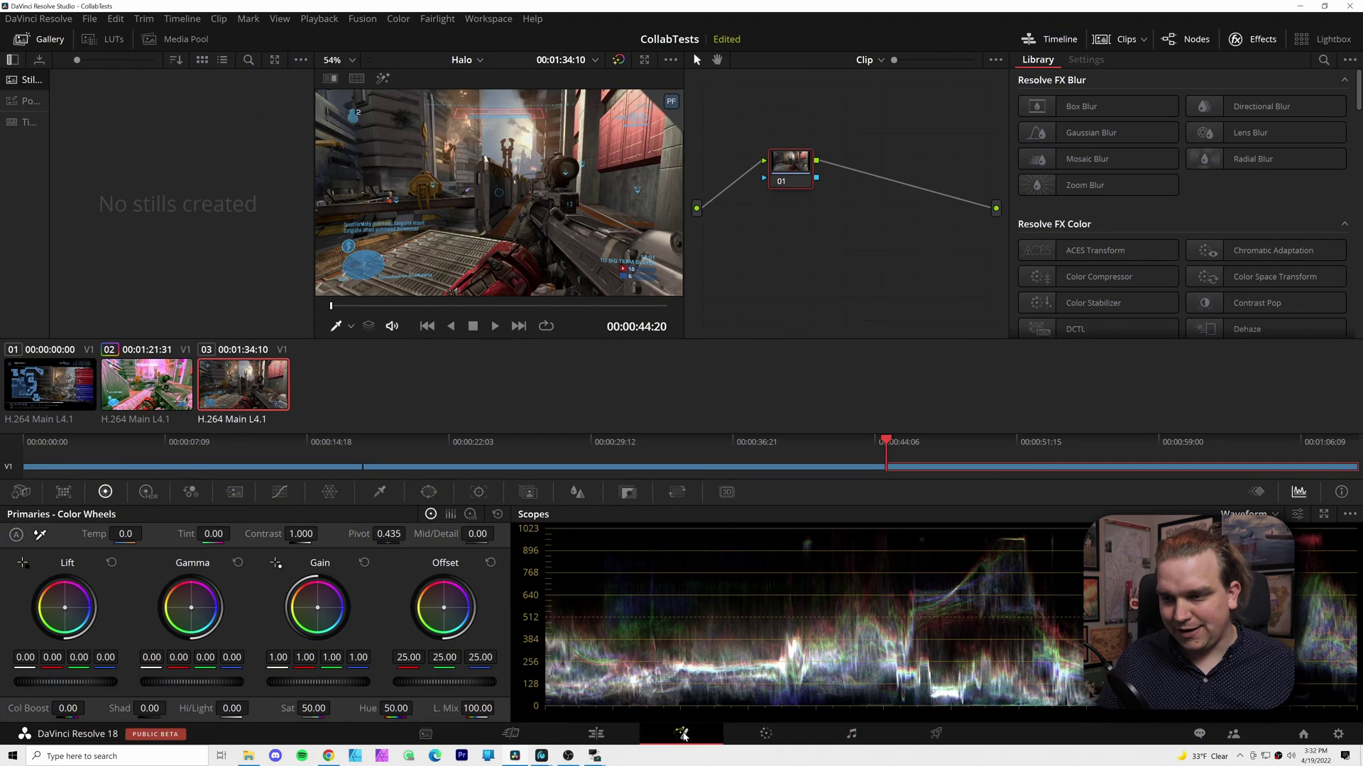
Add a Text+ node merged over MediaIn1 and set its text to 'SUBSCRIBE'
left_click(683, 735)
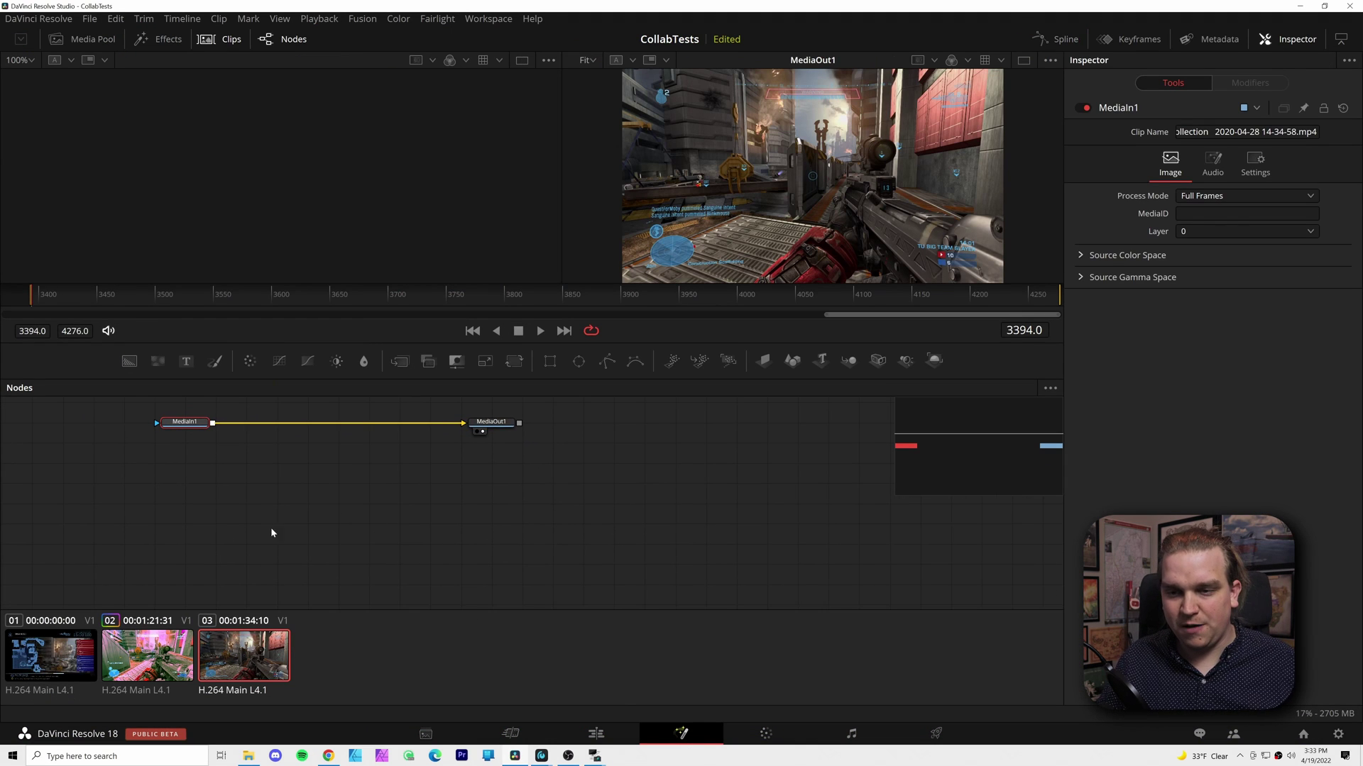
left_click(185, 362)
left_click_drag(374, 439, 346, 522)
left_click(345, 439)
left_click(1206, 234)
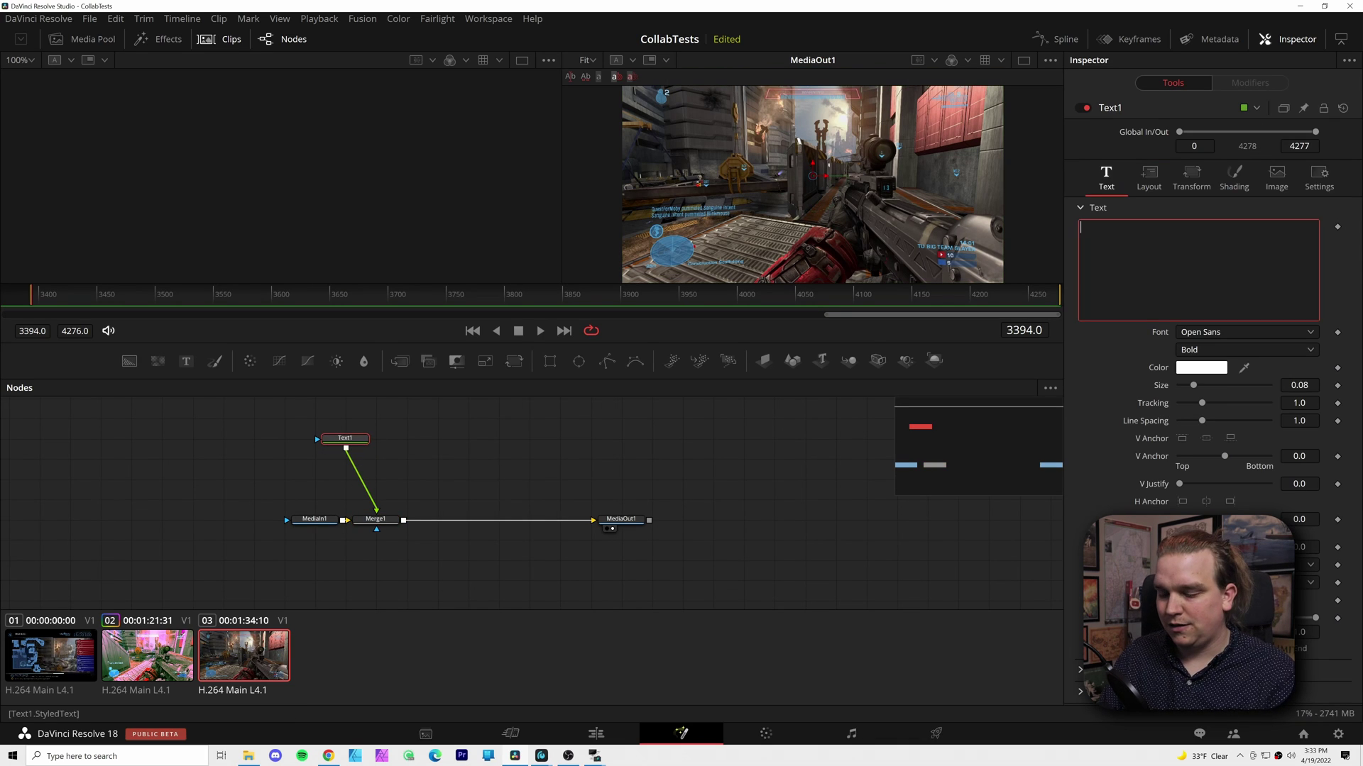
type("SUBSCRIBE")
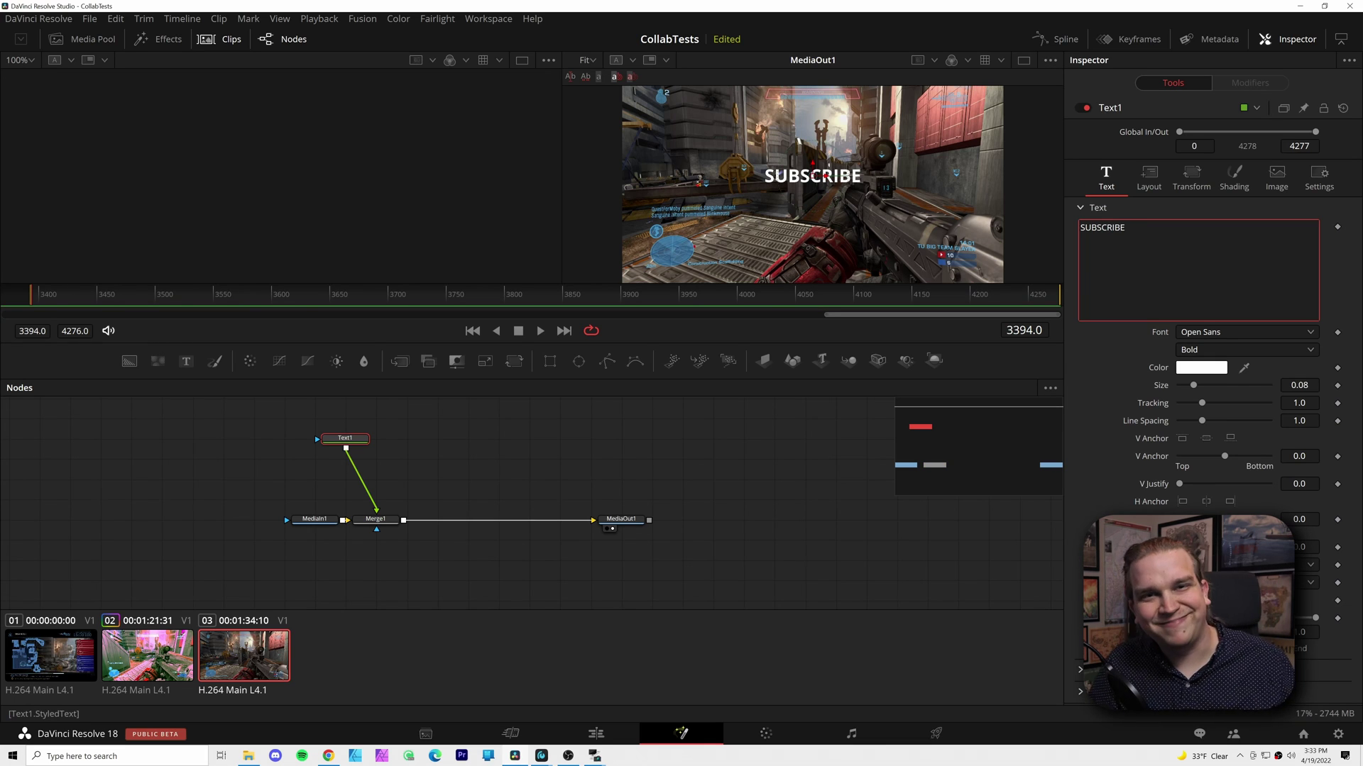
left_click(330, 294)
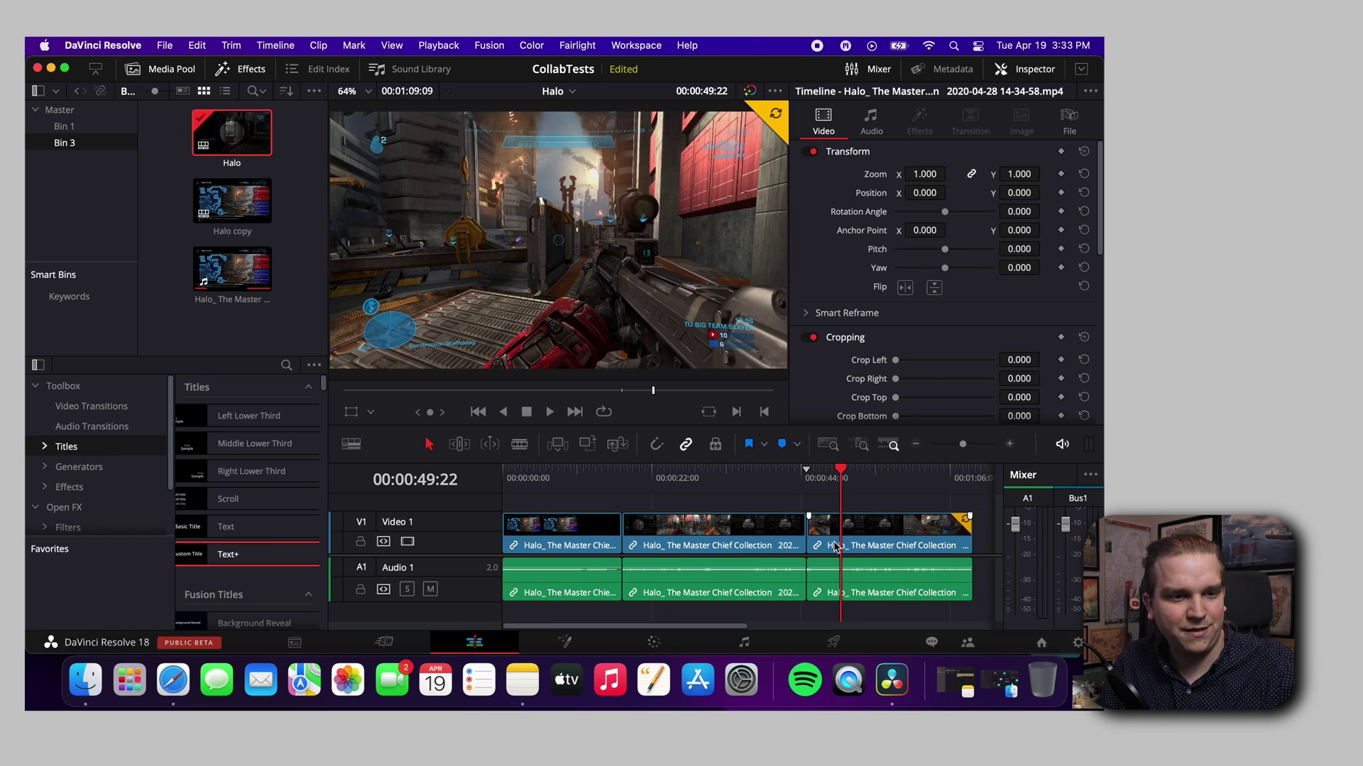
Refresh the Mac viewer to load the synced SUBSCRIBE title
left_click(777, 116)
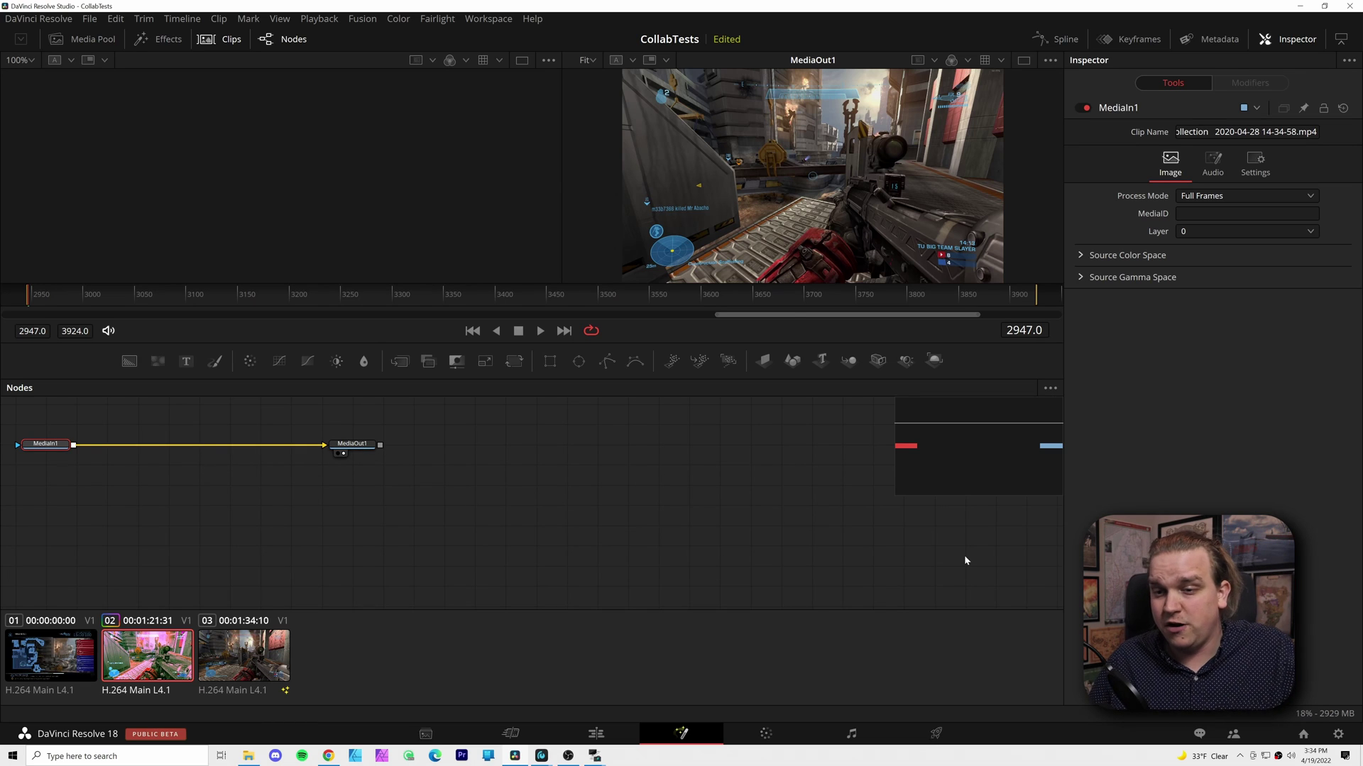
Open the Project Manager and right-click the CollabTests cloud project for its options
left_click(1303, 735)
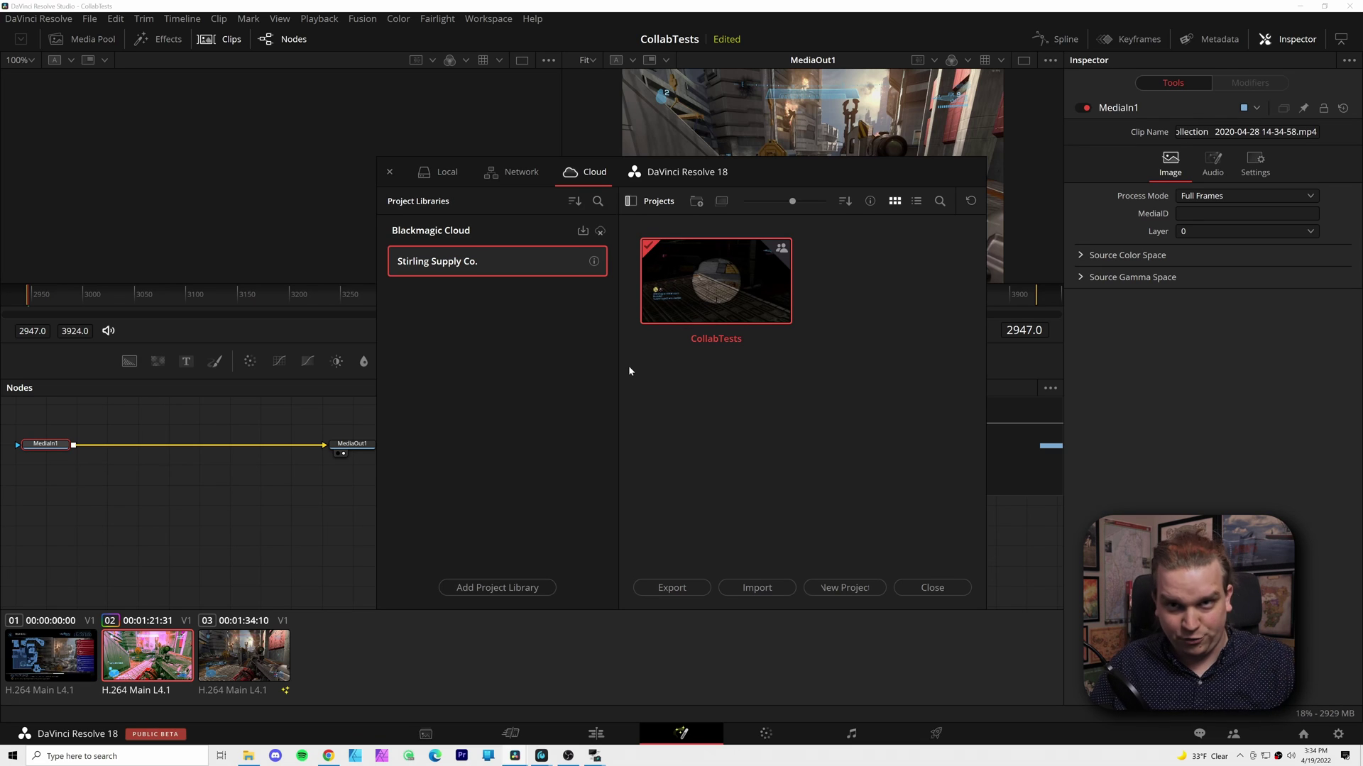
right_click(692, 288)
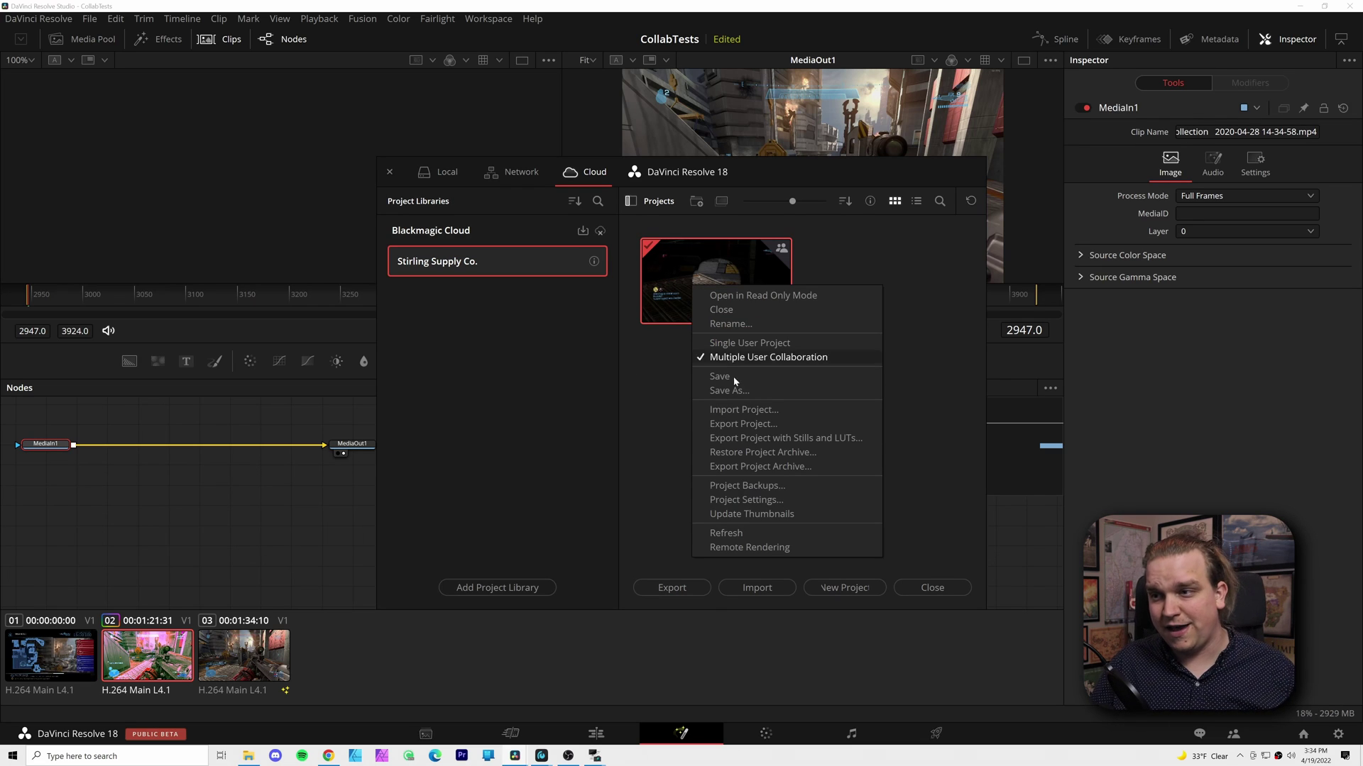